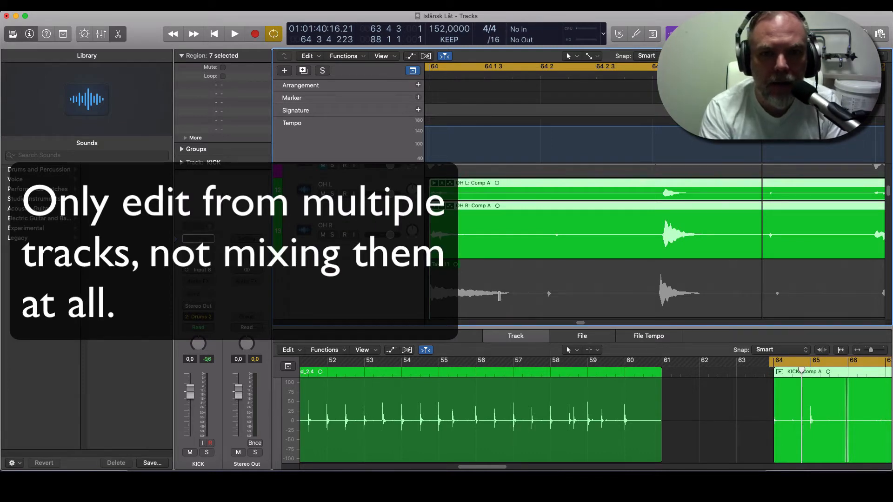
Look through the OH R takes around the start of bar 64 and return to the OH R comp.
{"action": "scroll", "coordinate": [499, 297], "scroll_direction": "down", "scroll_amount": 5}
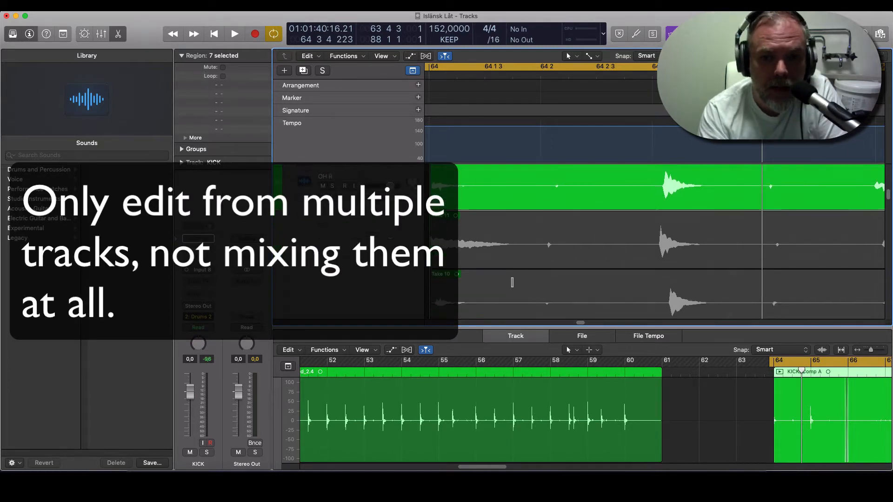
{"action": "scroll", "coordinate": [506, 271], "scroll_direction": "down", "scroll_amount": 2}
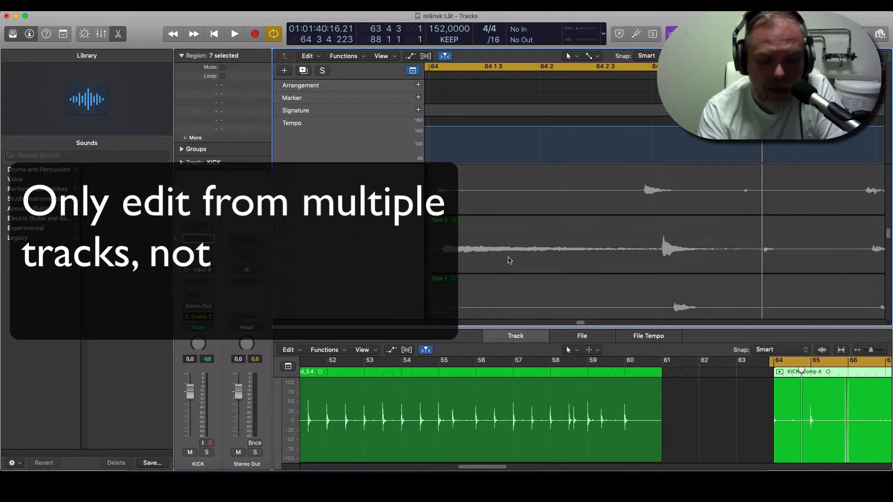
{"action": "scroll", "coordinate": [508, 257], "scroll_direction": "left", "scroll_amount": 3}
{"action": "key", "text": "super+Left"}
{"action": "key", "text": "super+Left"}
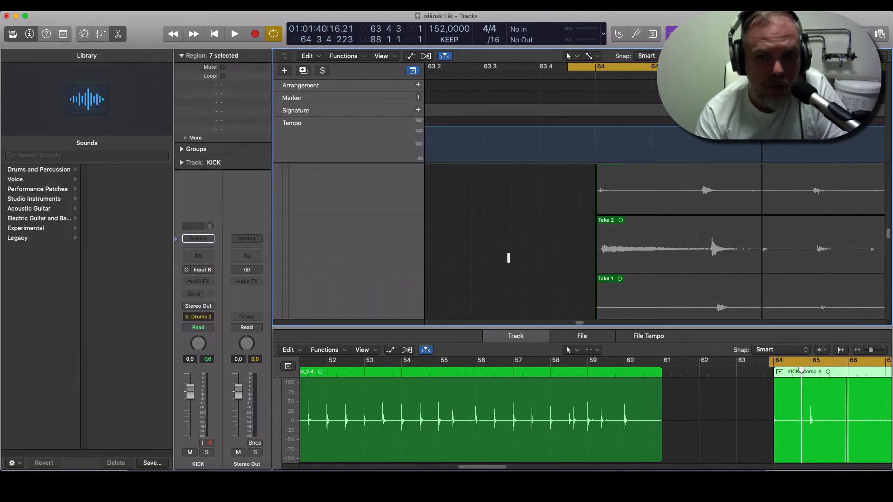
{"action": "scroll", "coordinate": [729, 239], "scroll_direction": "up", "scroll_amount": 5}
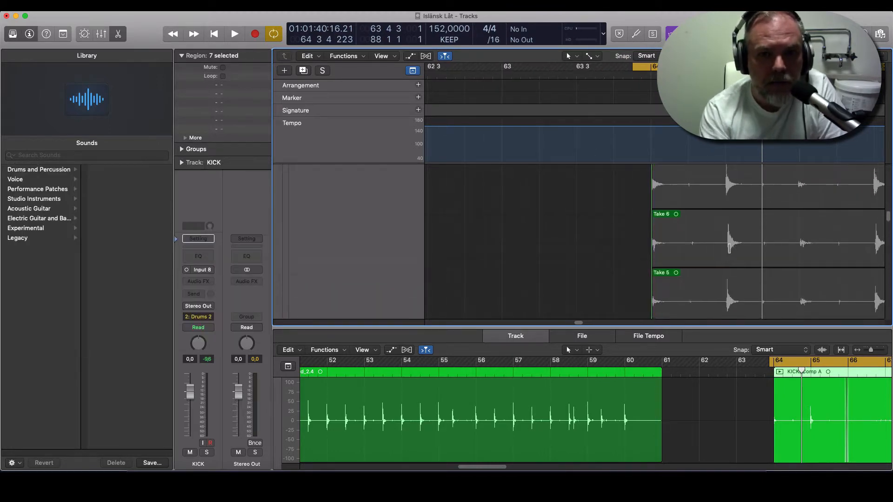
{"action": "scroll", "coordinate": [720, 253], "scroll_direction": "up", "scroll_amount": 3}
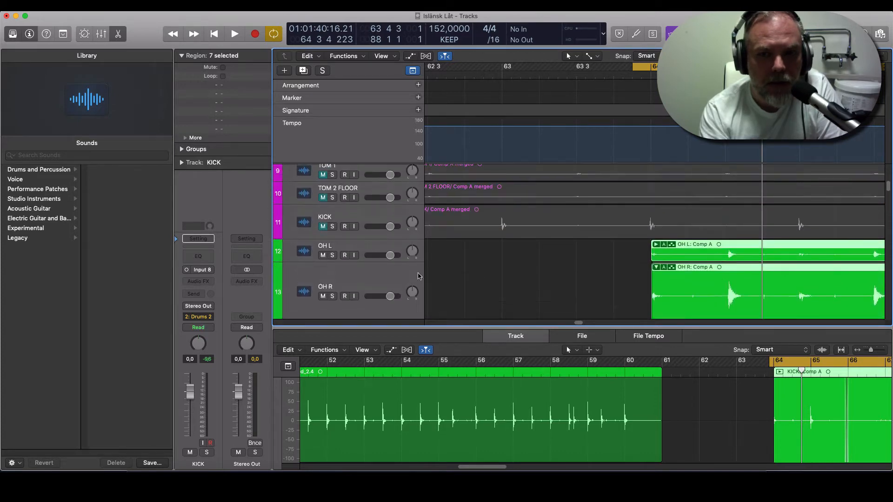
Play the song into bar 78, stop playback, and unmute the grouped OH L drum tracks.
{"action": "left_click", "coordinate": [477, 289]}
{"action": "key", "text": "space"}
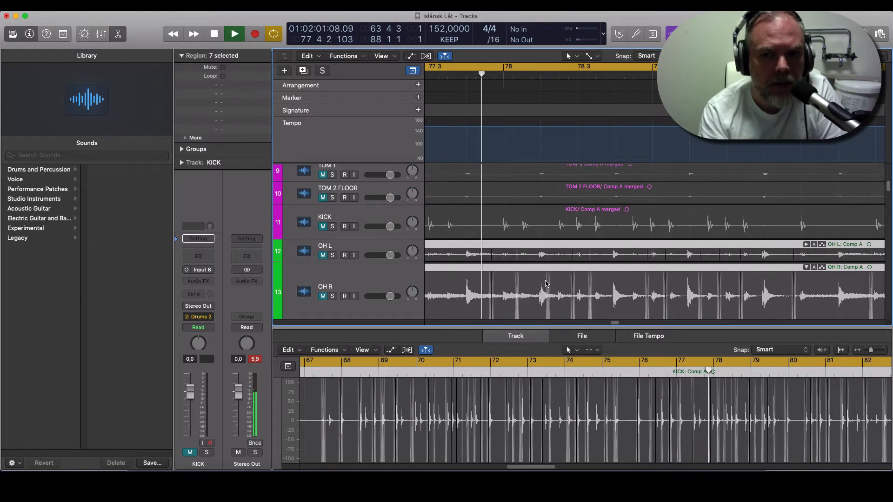
{"action": "key", "text": "space"}
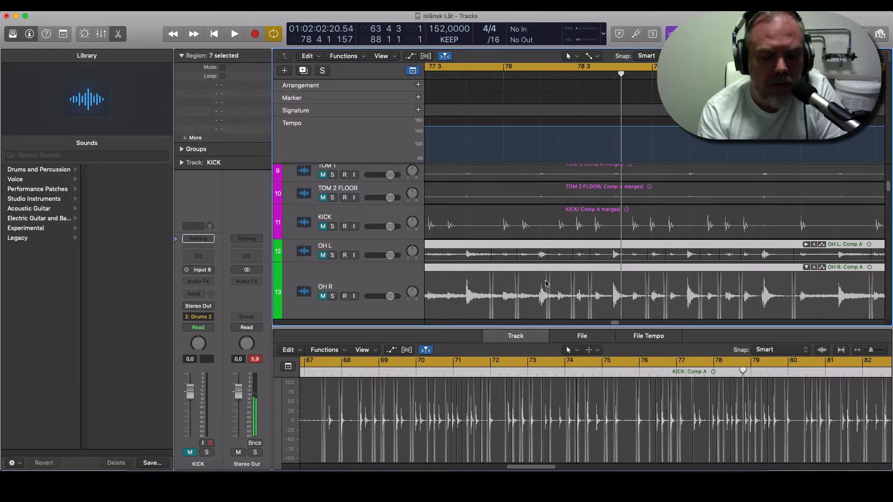
{"action": "left_click", "coordinate": [323, 258]}
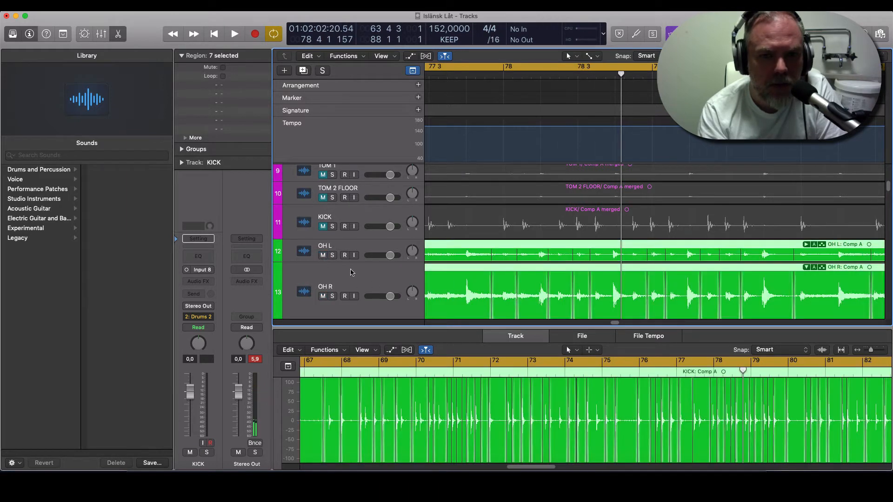
Examine the timing of the kick hits in Takes 2 to 5 around beat 4 of bar 78.
{"action": "scroll", "coordinate": [540, 260], "scroll_direction": "down", "scroll_amount": 20}
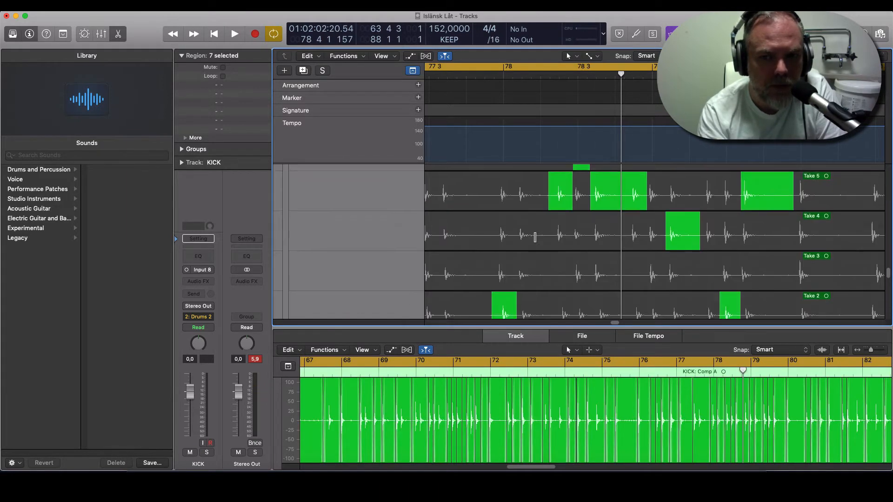
{"action": "key", "text": "super+Right"}
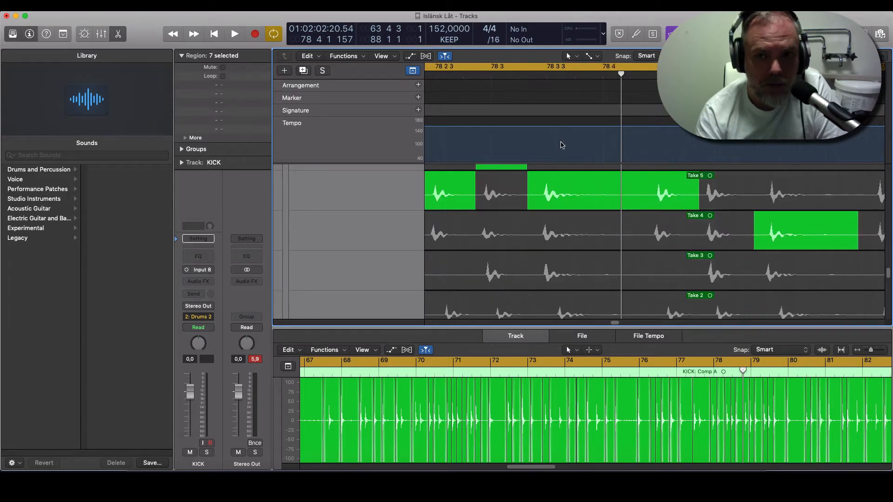
{"action": "key", "text": "period"}
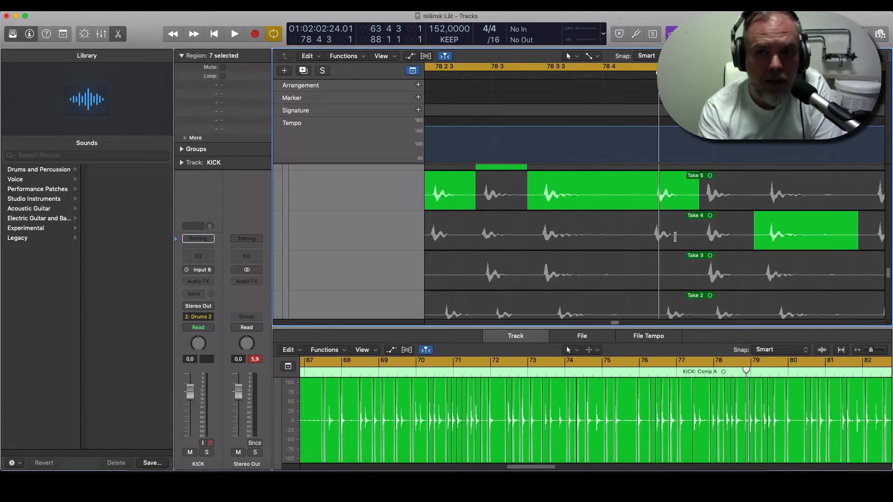
{"action": "scroll", "coordinate": [664, 230], "scroll_direction": "up", "scroll_amount": 2}
{"action": "key", "text": "super+Right"}
{"action": "key", "text": "super+Right"}
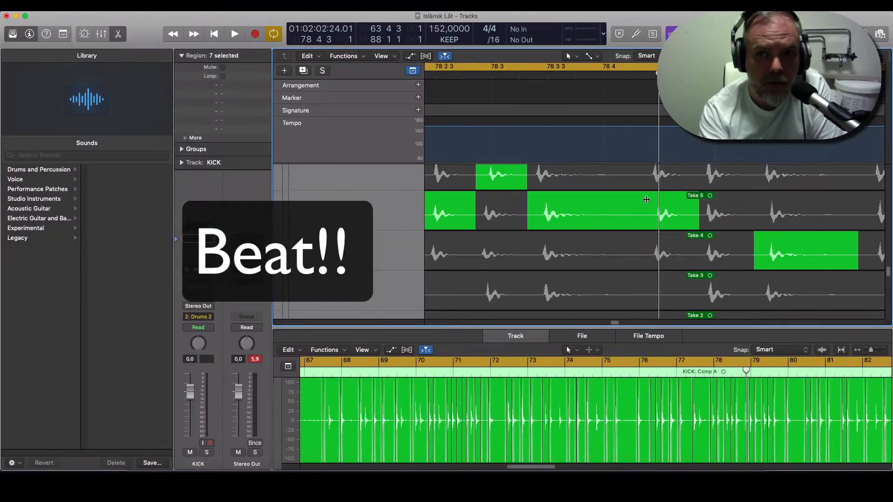
{"action": "key", "text": "space"}
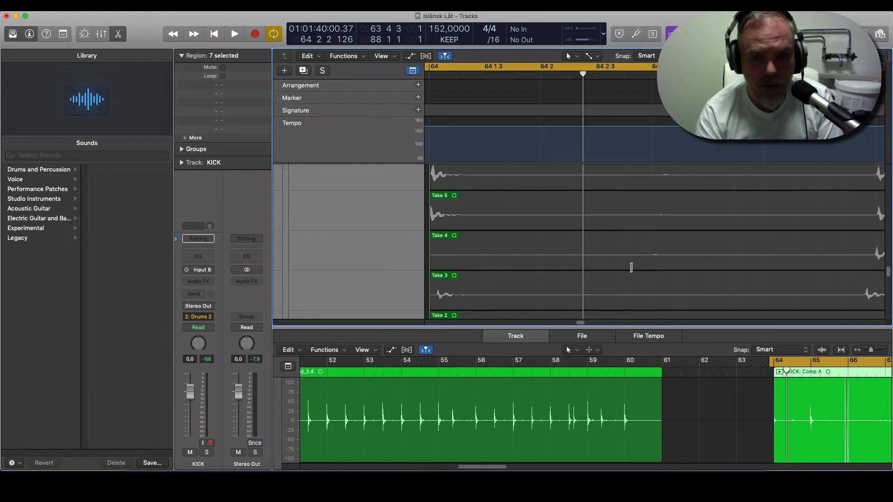
Place the playhead at beat 3 of bar 64 and compare the snare hit across the OH R takes.
{"action": "key", "text": "super+Left"}
{"action": "scroll", "coordinate": [622, 255], "scroll_direction": "up", "scroll_amount": 12}
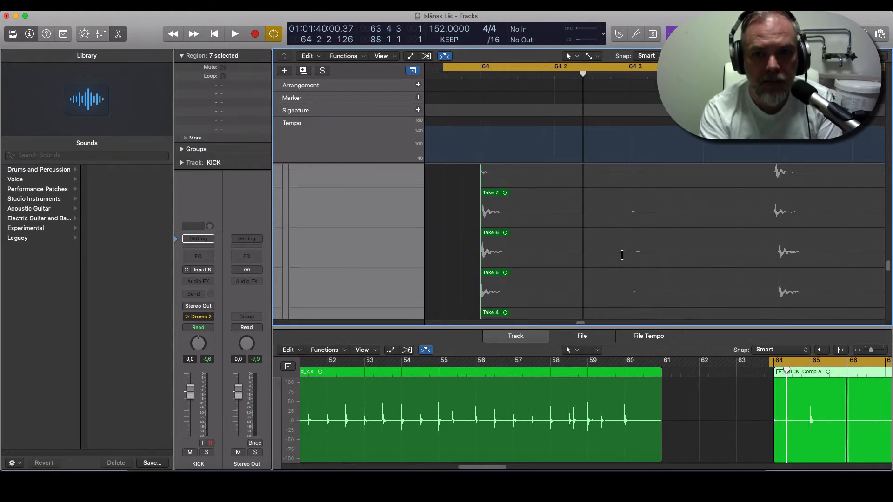
{"action": "scroll", "coordinate": [620, 274], "scroll_direction": "down", "scroll_amount": 2}
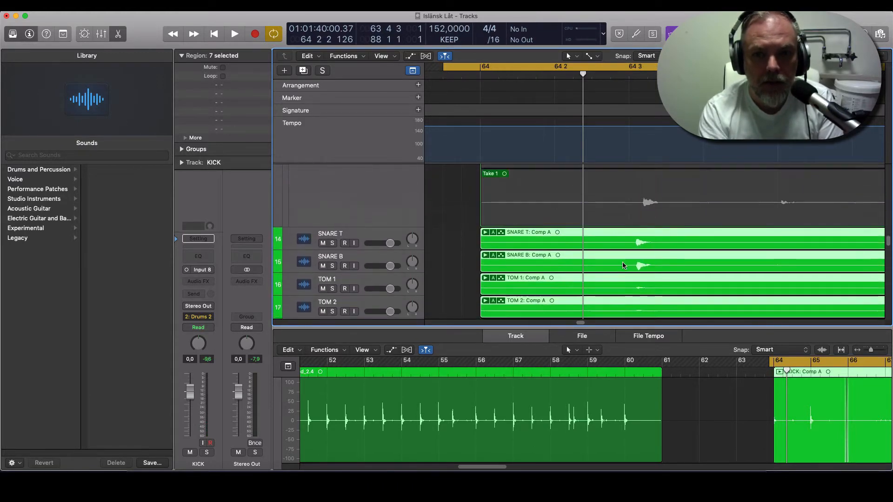
{"action": "scroll", "coordinate": [622, 261], "scroll_direction": "up", "scroll_amount": 8}
{"action": "scroll", "coordinate": [618, 279], "scroll_direction": "up", "scroll_amount": 3}
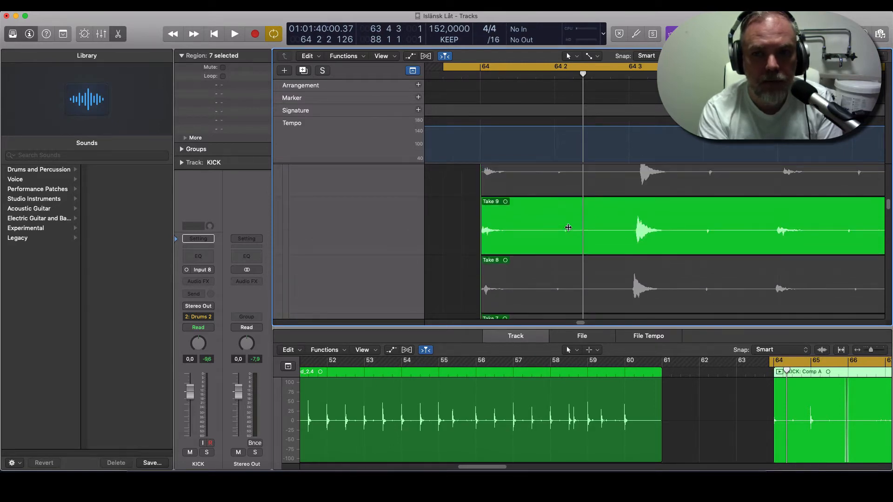
{"action": "scroll", "coordinate": [543, 224], "scroll_direction": "up", "scroll_amount": 2}
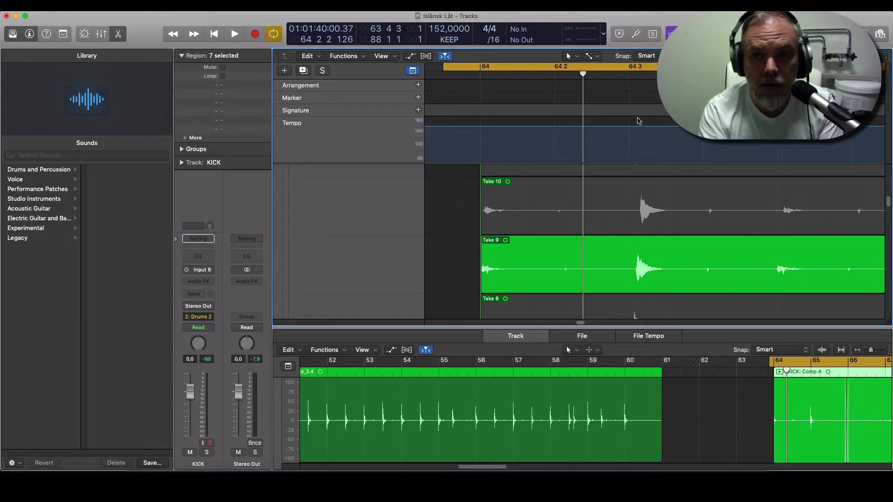
{"action": "left_click", "coordinate": [629, 78]}
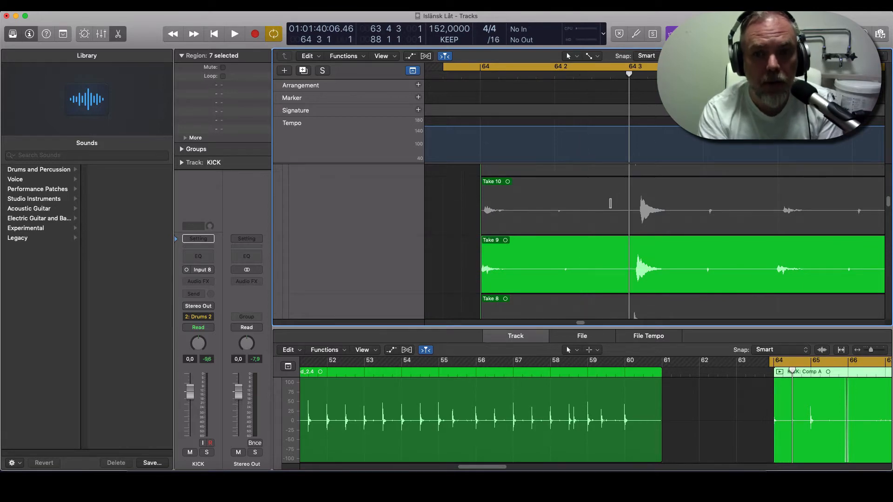
{"action": "scroll", "coordinate": [531, 227], "scroll_direction": "up", "scroll_amount": 4}
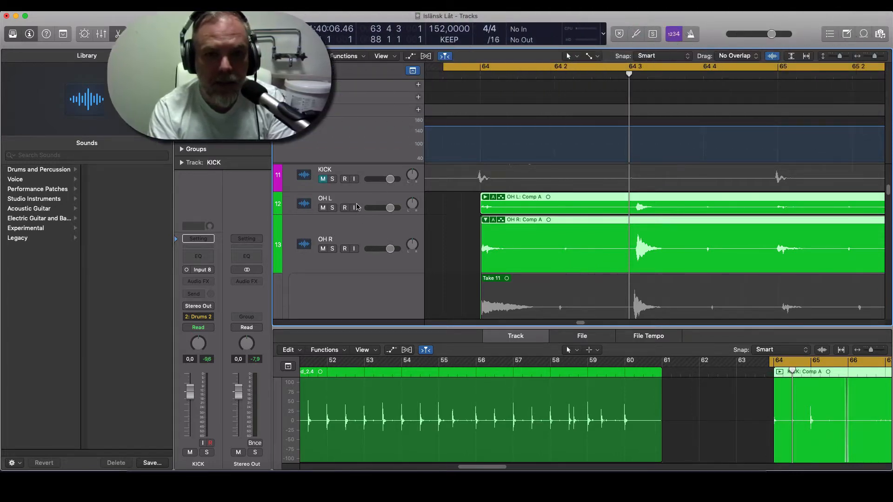
Inspect the Drums 2 group's settings from the OH R channel in the mixer, and close both windows.
{"action": "left_click", "coordinate": [361, 235]}
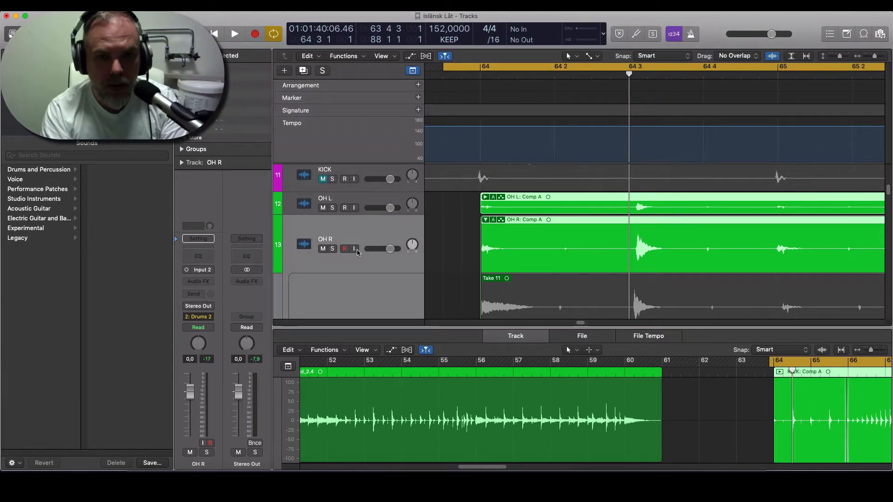
{"action": "key", "text": "super+2"}
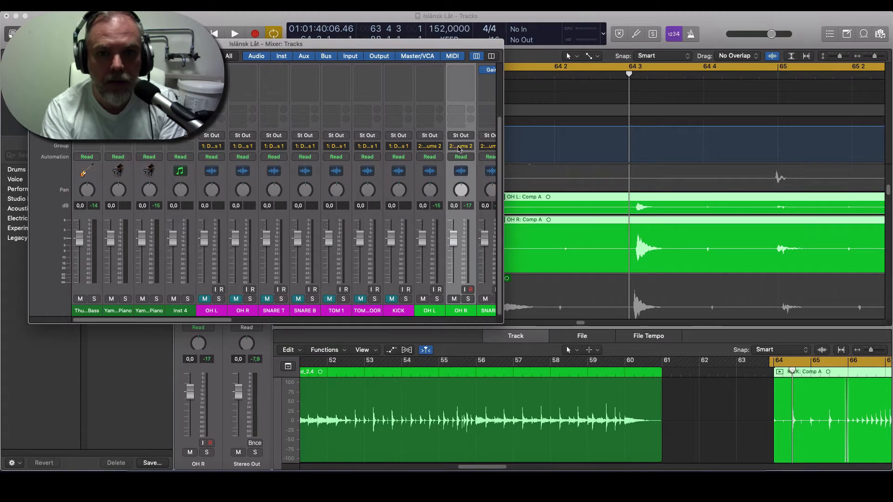
{"action": "left_click", "coordinate": [459, 146]}
{"action": "left_click", "coordinate": [483, 145]}
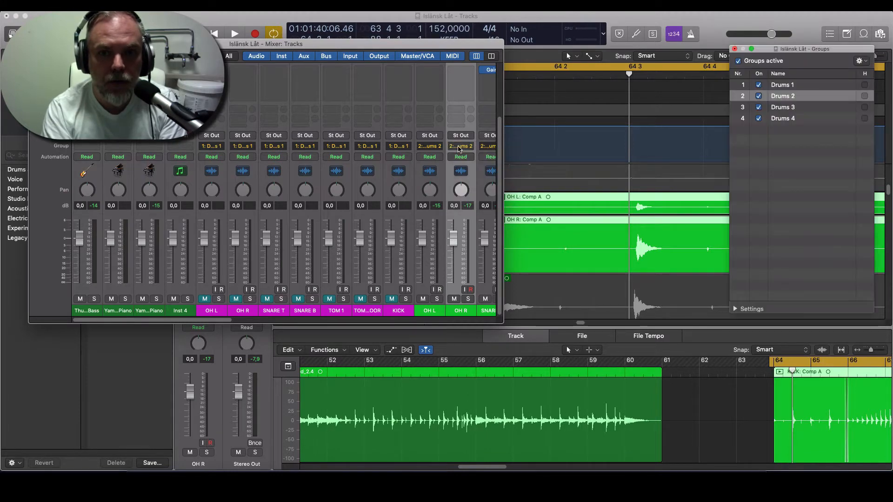
{"action": "left_click", "coordinate": [735, 309]}
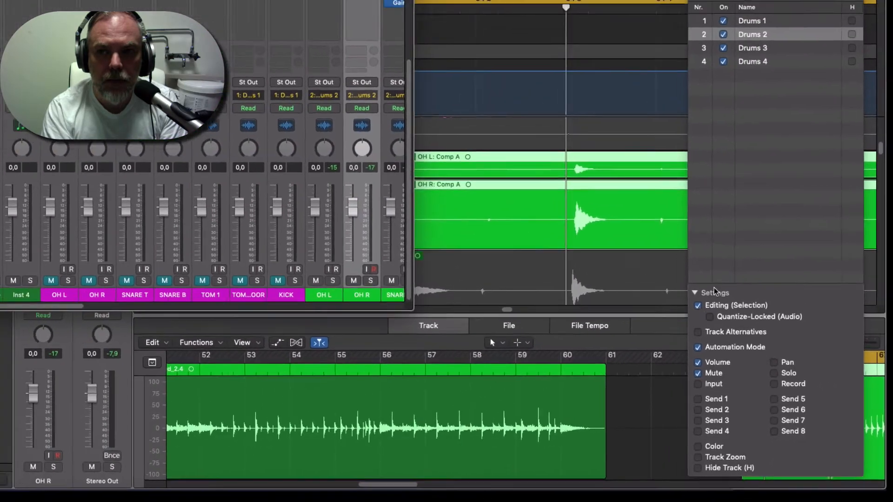
{"action": "key", "text": "Escape"}
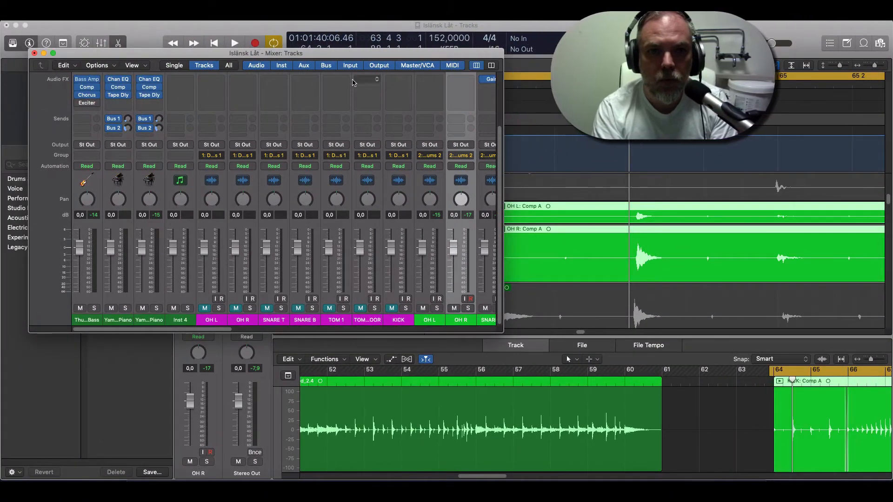
{"action": "left_click", "coordinate": [34, 53]}
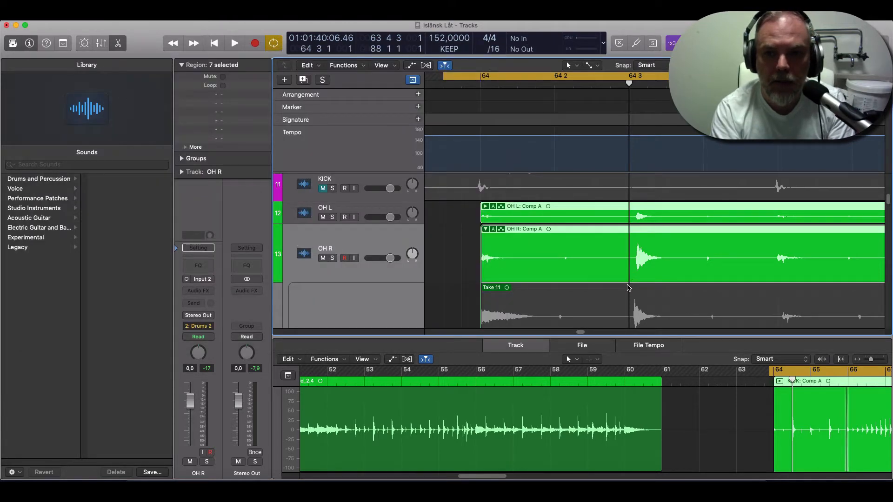
Comp the hit around beat 3 of bar 64 from Take 11 on the OH R track.
{"action": "left_click_drag", "start_coordinate": [618, 308], "coordinate": [679, 309]}
{"action": "scroll", "coordinate": [655, 285], "scroll_direction": "down", "scroll_amount": 5}
{"action": "scroll", "coordinate": [655, 284], "scroll_direction": "up", "scroll_amount": 5}
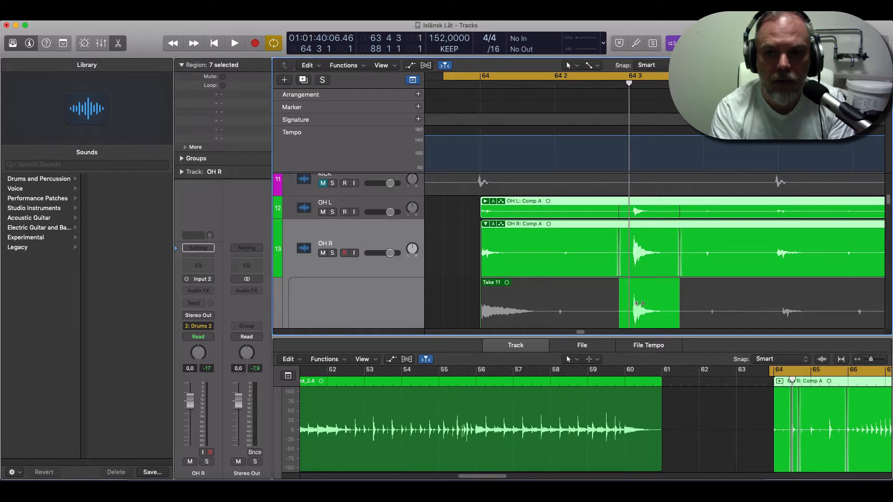
{"action": "scroll", "coordinate": [635, 311], "scroll_direction": "down", "scroll_amount": 3}
{"action": "scroll", "coordinate": [640, 299], "scroll_direction": "up", "scroll_amount": 1}
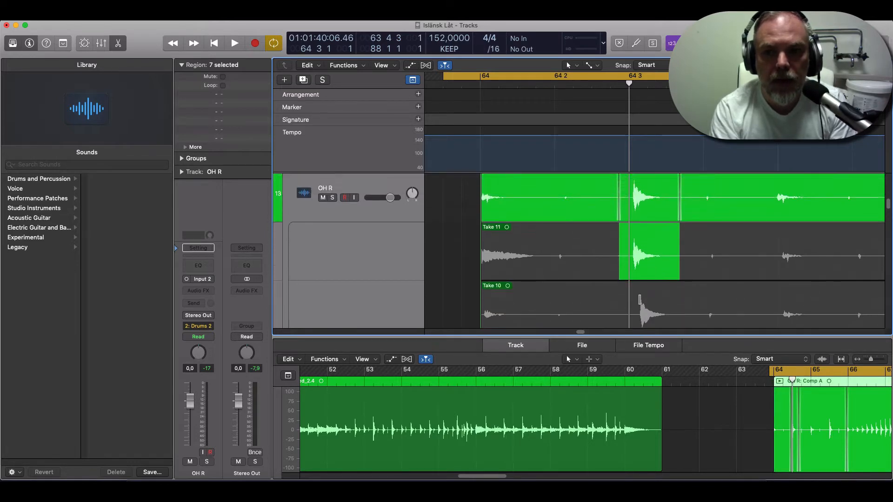
Compare the OH R takes' hits at beats 1, 3 and 2 of bar 64 with the playhead, down to Take 1.
{"action": "left_click", "coordinate": [482, 85]}
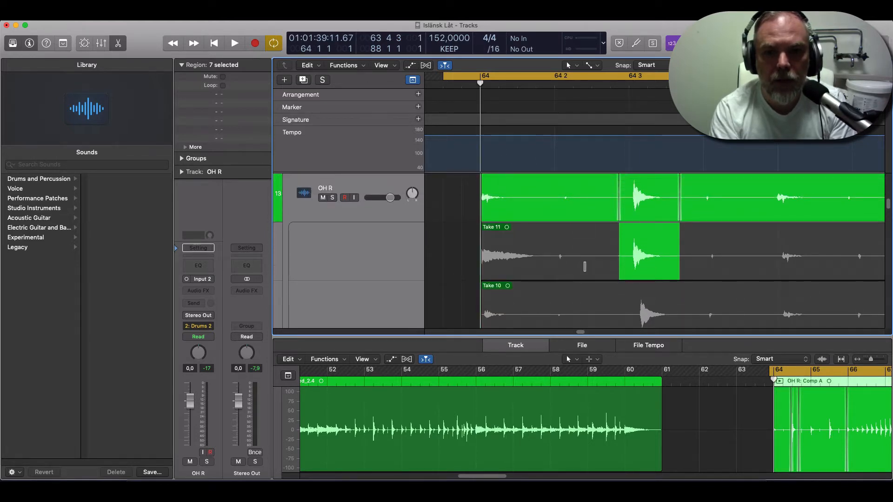
{"action": "left_click", "coordinate": [629, 85]}
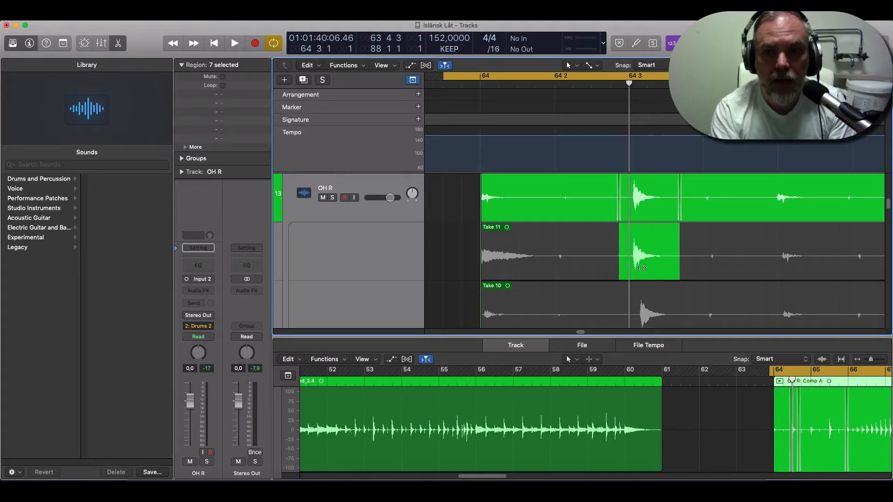
{"action": "left_click", "coordinate": [555, 86]}
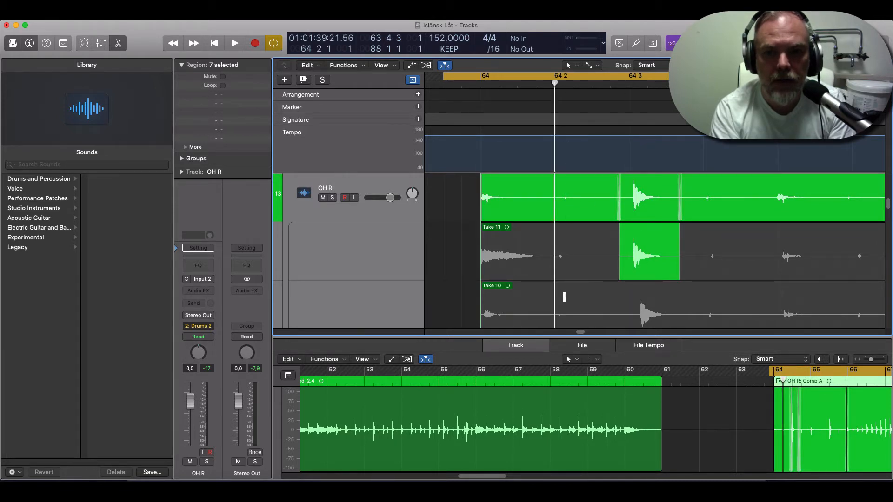
{"action": "scroll", "coordinate": [564, 296], "scroll_direction": "down", "scroll_amount": 3}
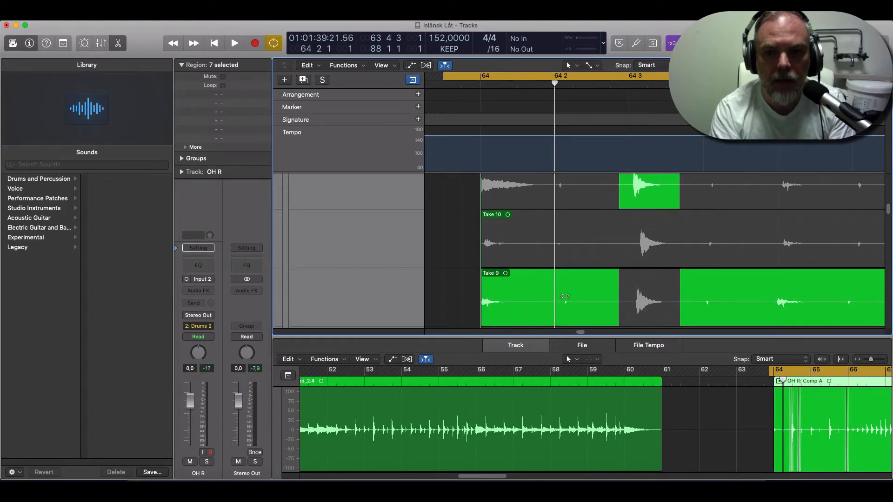
{"action": "scroll", "coordinate": [564, 297], "scroll_direction": "down", "scroll_amount": 6}
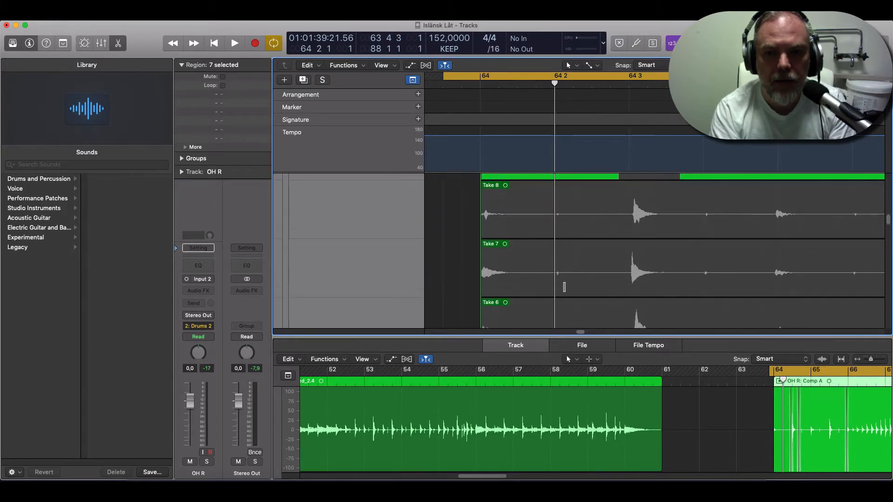
{"action": "scroll", "coordinate": [564, 286], "scroll_direction": "down", "scroll_amount": 3}
{"action": "scroll", "coordinate": [562, 282], "scroll_direction": "down", "scroll_amount": 5}
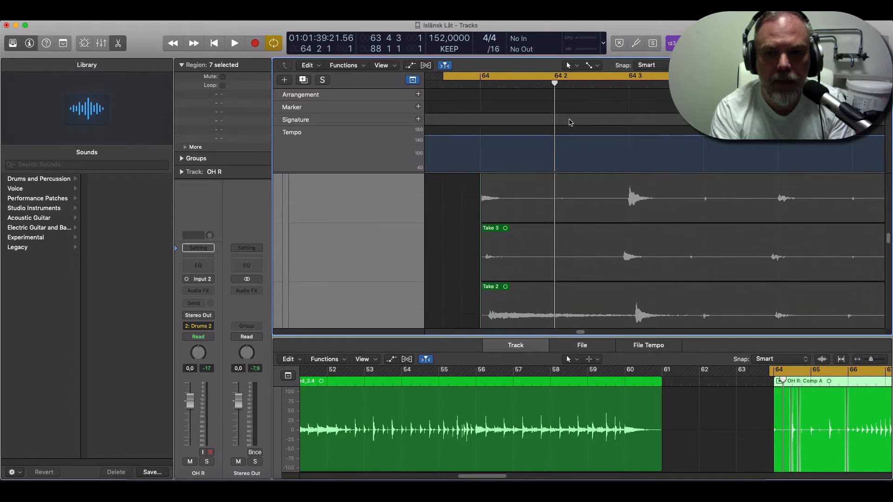
{"action": "left_click", "coordinate": [542, 82]}
{"action": "scroll", "coordinate": [594, 245], "scroll_direction": "down", "scroll_amount": 6}
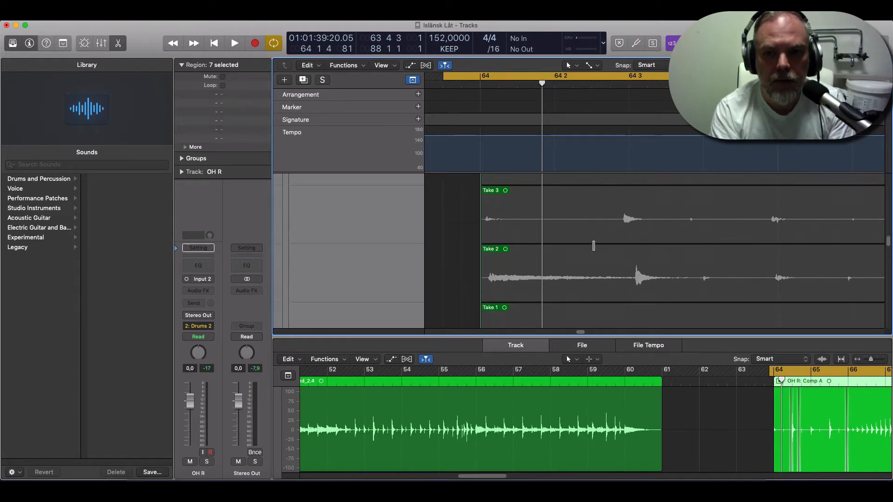
{"action": "scroll", "coordinate": [578, 245], "scroll_direction": "up", "scroll_amount": 3}
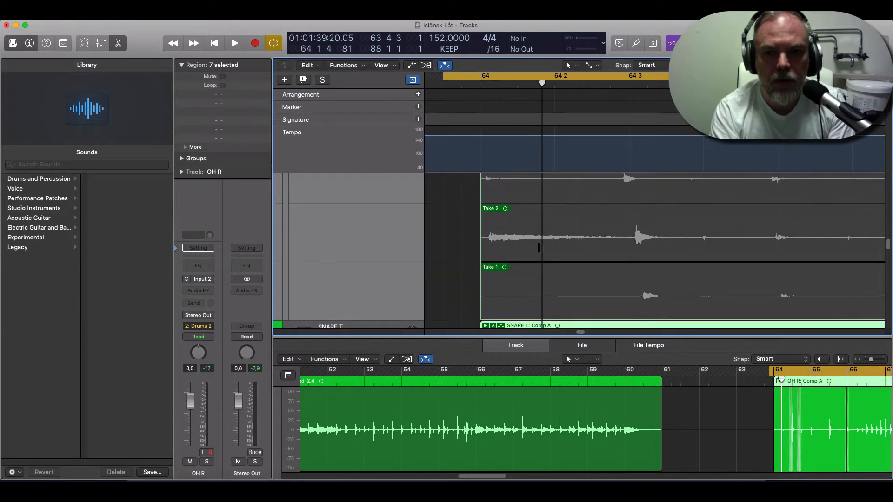
Comp the hit at beat 2 of bar 64 from Take 7 on the OH R track.
{"action": "scroll", "coordinate": [538, 247], "scroll_direction": "up", "scroll_amount": 8}
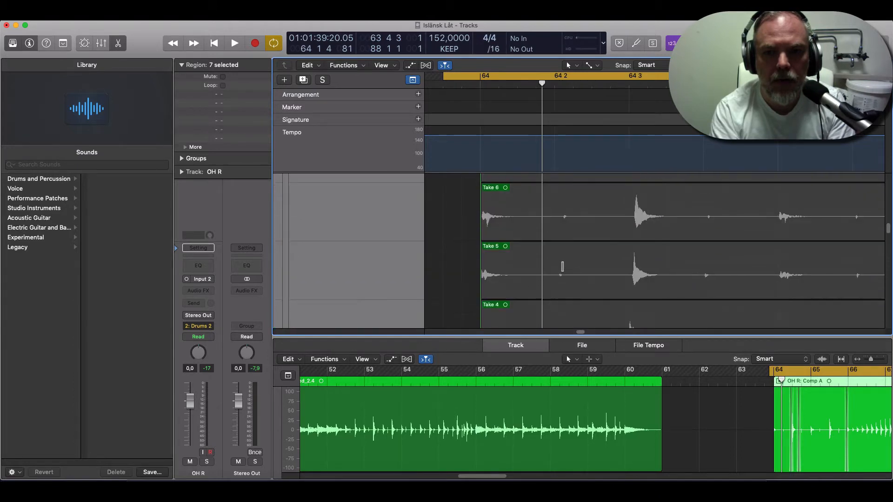
{"action": "scroll", "coordinate": [572, 246], "scroll_direction": "up", "scroll_amount": 3}
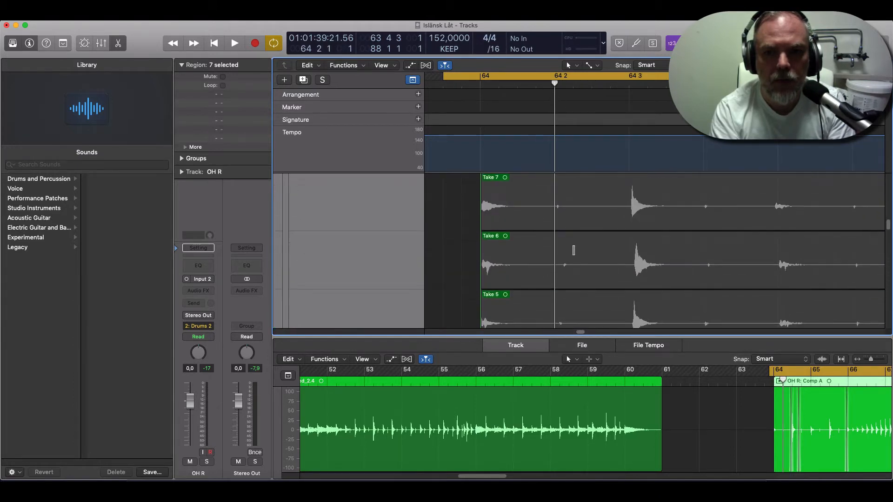
{"action": "scroll", "coordinate": [566, 249], "scroll_direction": "up", "scroll_amount": 1}
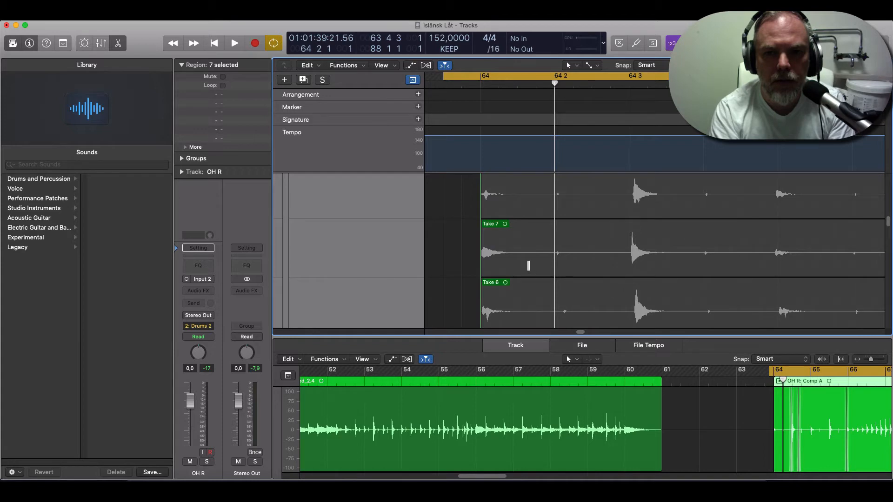
{"action": "left_click_drag", "start_coordinate": [528, 265], "coordinate": [620, 266]}
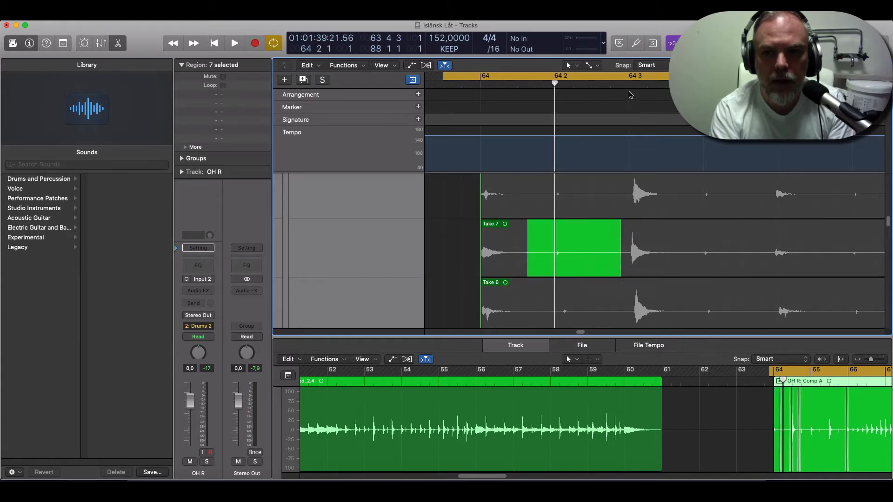
Comp the beat 3 hit of bar 64 from Take 4 and tighten the selection's start to just before the hit.
{"action": "left_click", "coordinate": [628, 85]}
{"action": "scroll", "coordinate": [667, 282], "scroll_direction": "down", "scroll_amount": 5}
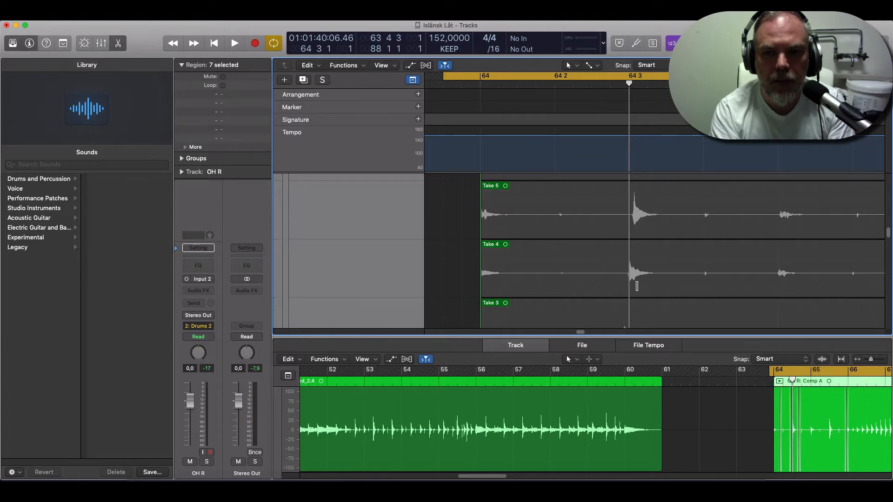
{"action": "left_click_drag", "start_coordinate": [617, 277], "coordinate": [679, 277]}
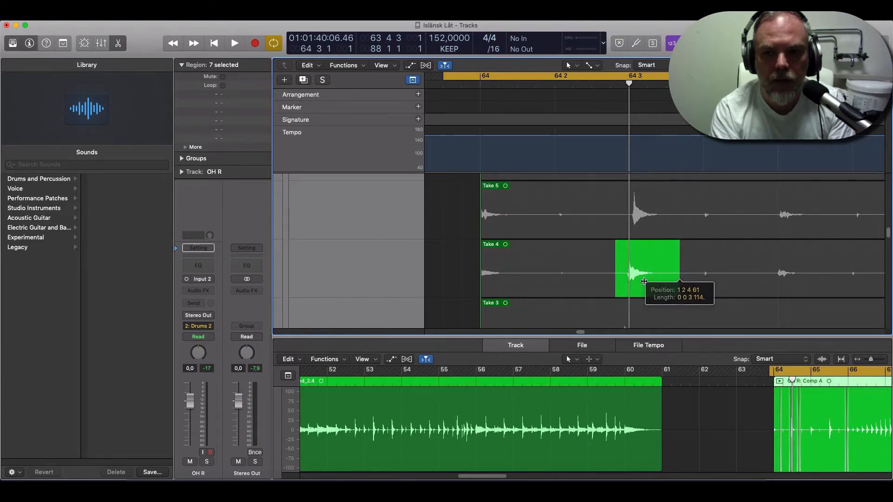
{"action": "mouse_move", "coordinate": [614, 277]}
{"action": "left_mouse_down"}
{"action": "mouse_move", "coordinate": [597, 278]}
{"action": "mouse_move", "coordinate": [626, 281]}
{"action": "left_mouse_up"}
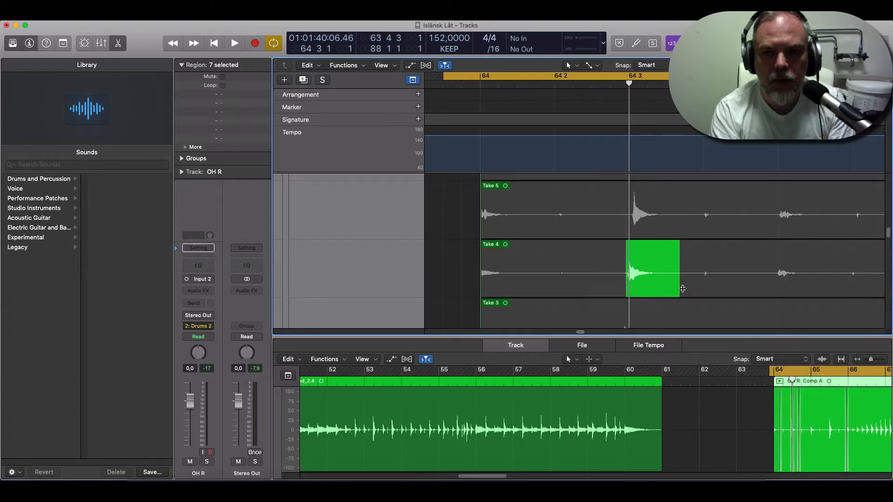
Extend the Take 4 selection past the beat 4 hit of bar 64, ending just before bar 65.
{"action": "key", "text": "period"}
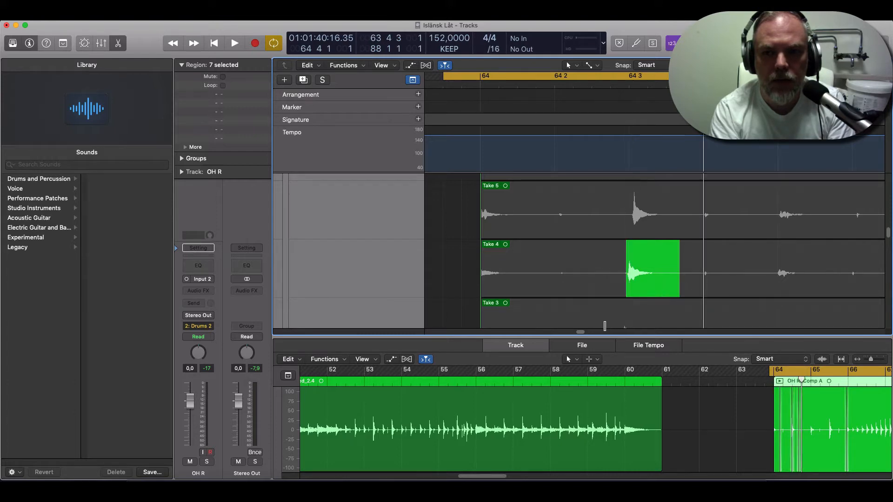
{"action": "scroll", "coordinate": [584, 333], "scroll_direction": "right", "scroll_amount": 5}
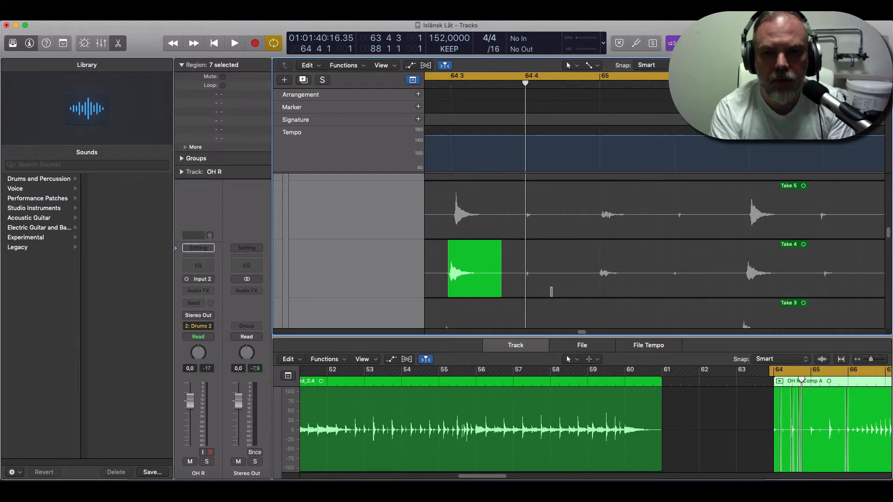
{"action": "left_click_drag", "start_coordinate": [500, 287], "coordinate": [594, 287]}
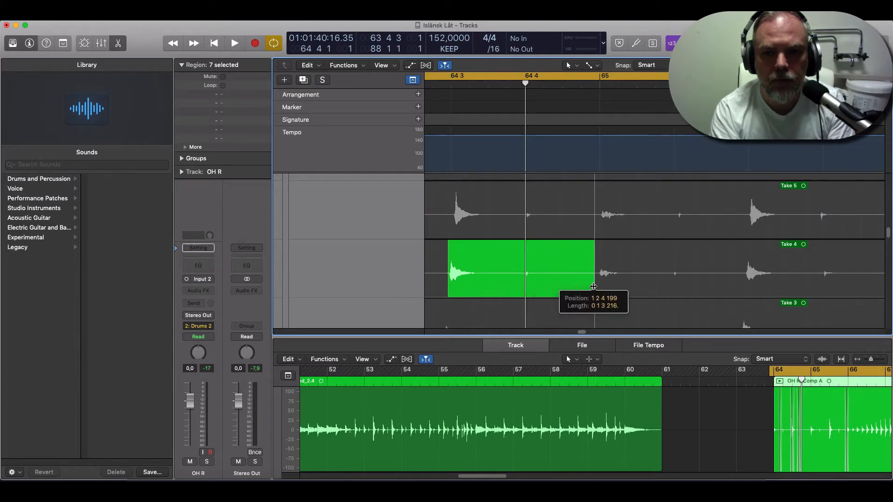
Move the playhead to bar 65 and play back the comp from bar 64 into bar 65.
{"action": "key", "text": "period"}
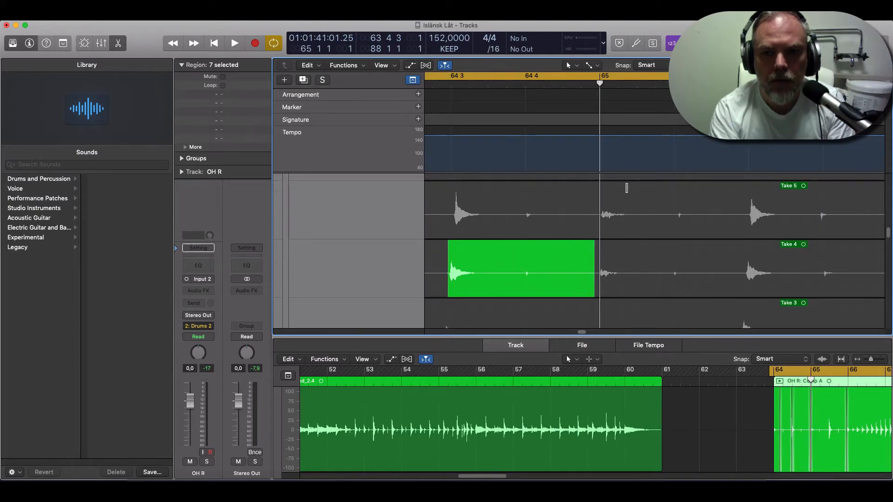
{"action": "key", "text": "space"}
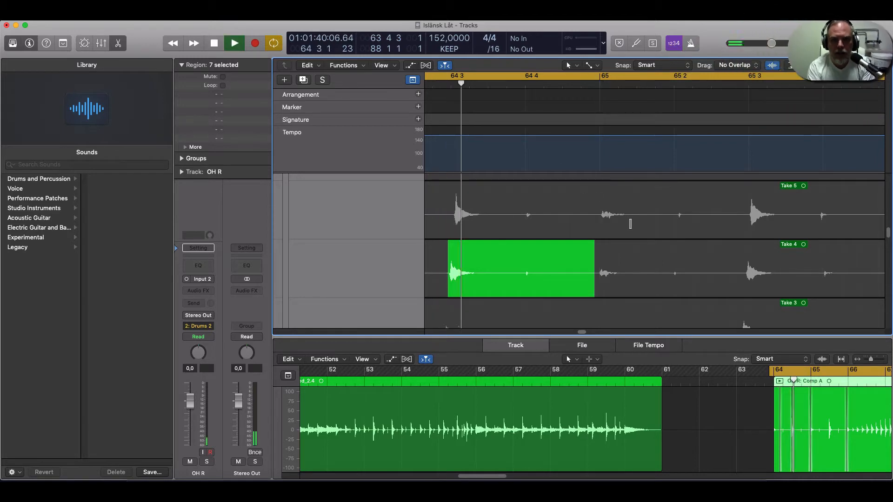
{"action": "key", "text": "space"}
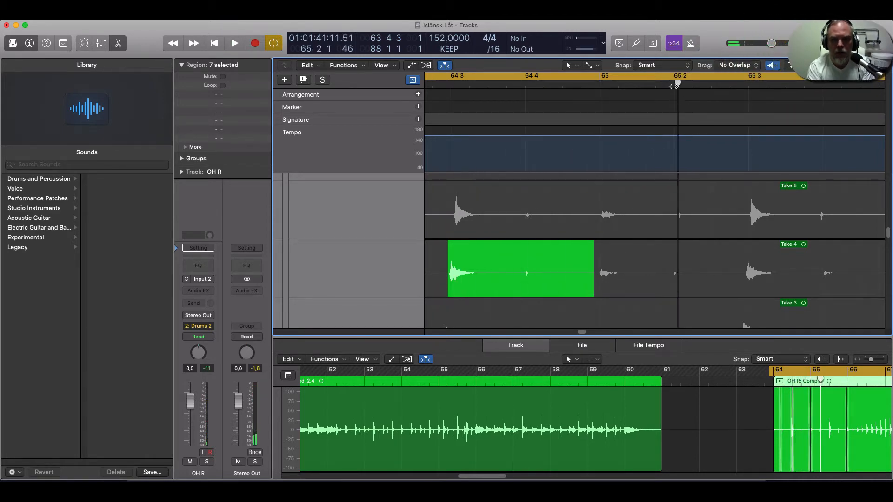
Comp the hit at beat 2 of bar 65 from Take 4 and play the comp back.
{"action": "left_click", "coordinate": [671, 86]}
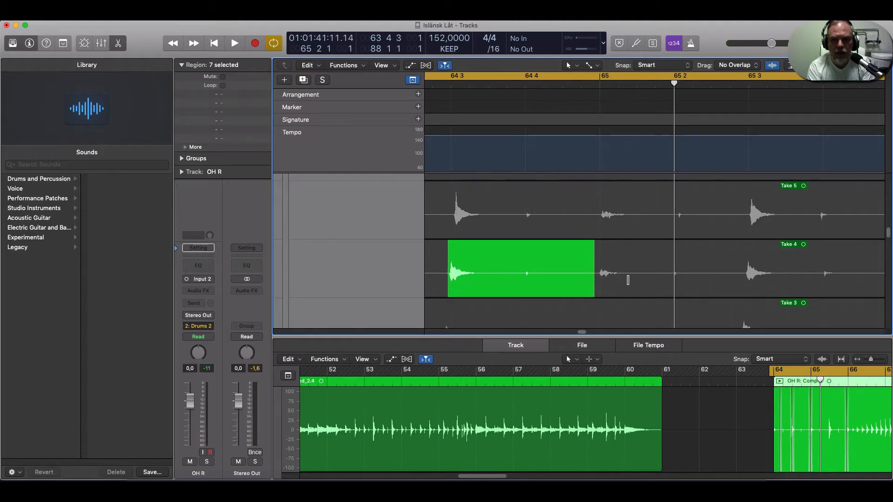
{"action": "left_click_drag", "start_coordinate": [628, 280], "coordinate": [740, 280]}
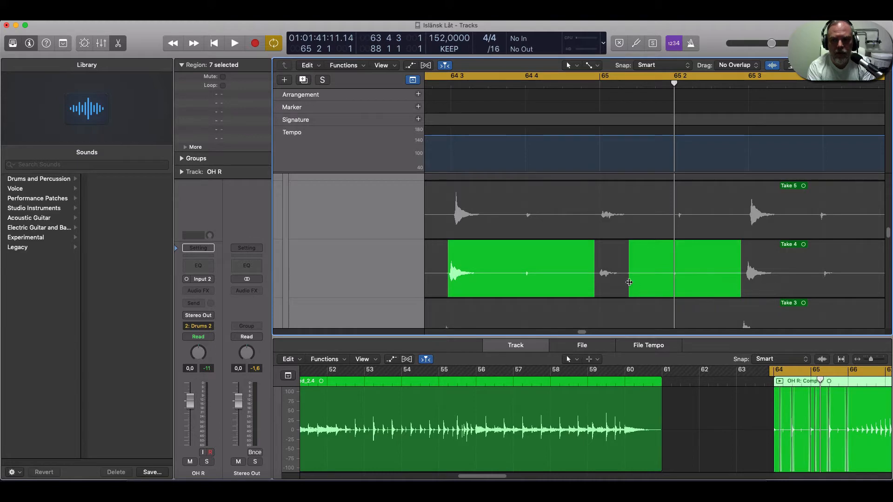
{"action": "key", "text": "space"}
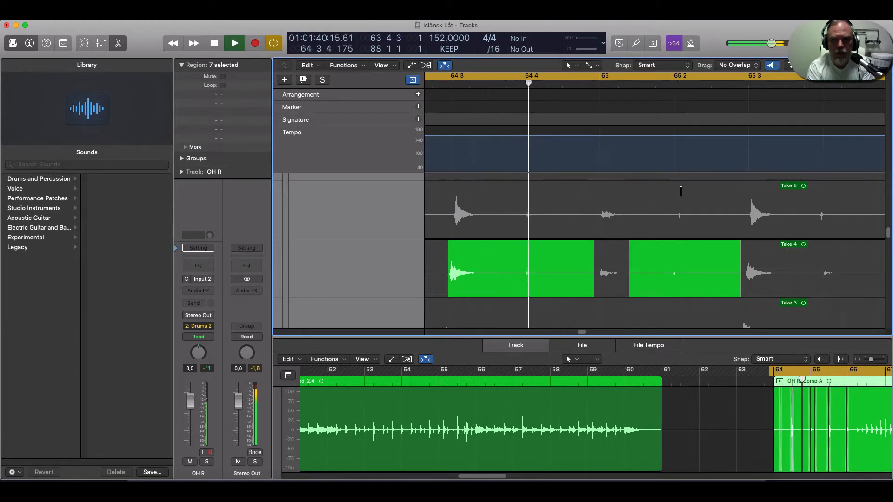
{"action": "key", "text": "space"}
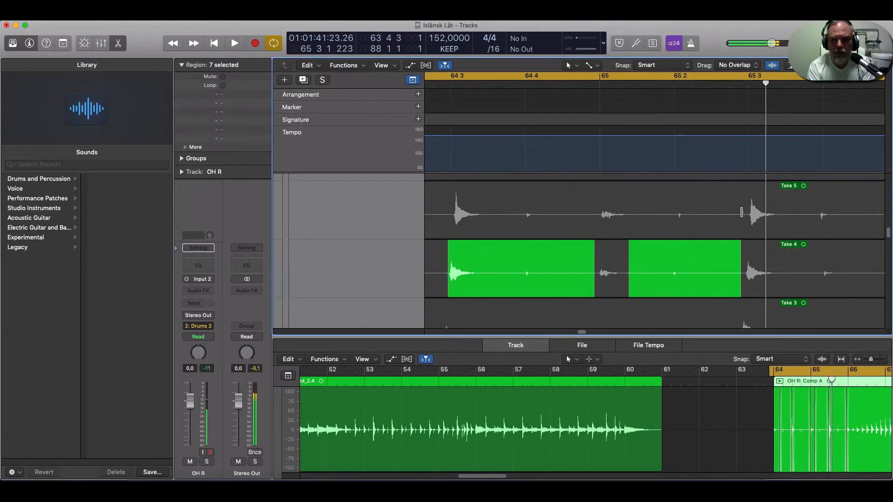
Compare the OH R takes at beat 3 of bar 65 and comp that hit from Take 7.
{"action": "left_click", "coordinate": [748, 85]}
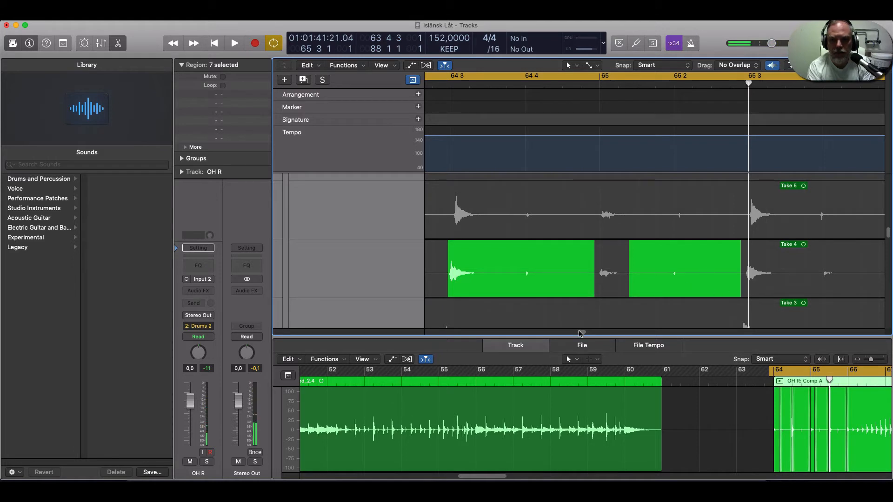
{"action": "scroll", "coordinate": [581, 326], "scroll_direction": "right", "scroll_amount": 5}
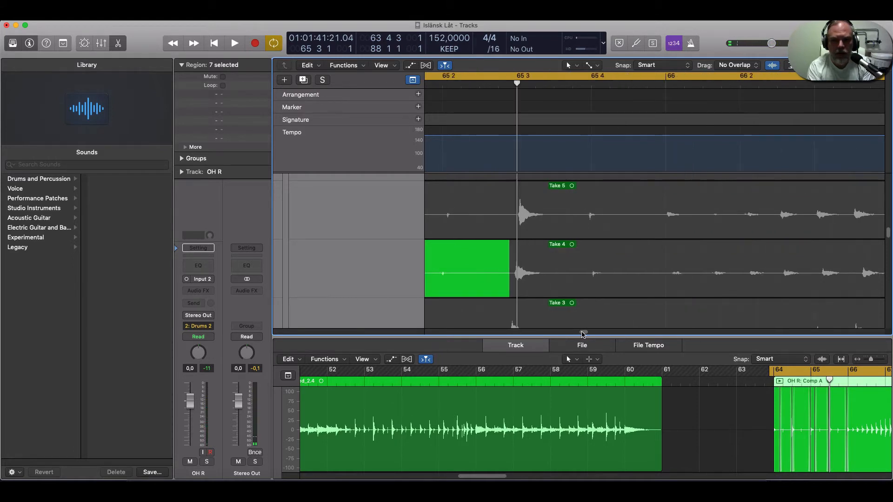
{"action": "scroll", "coordinate": [555, 273], "scroll_direction": "down", "scroll_amount": 3}
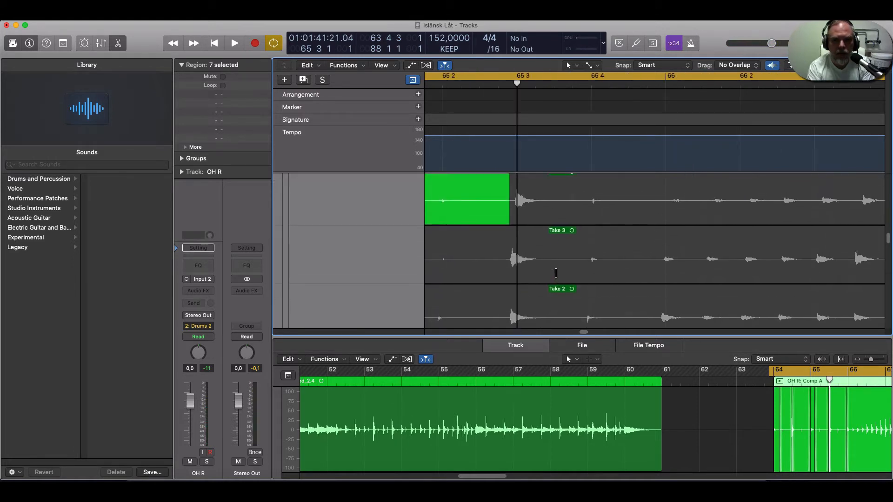
{"action": "scroll", "coordinate": [555, 273], "scroll_direction": "down", "scroll_amount": 4}
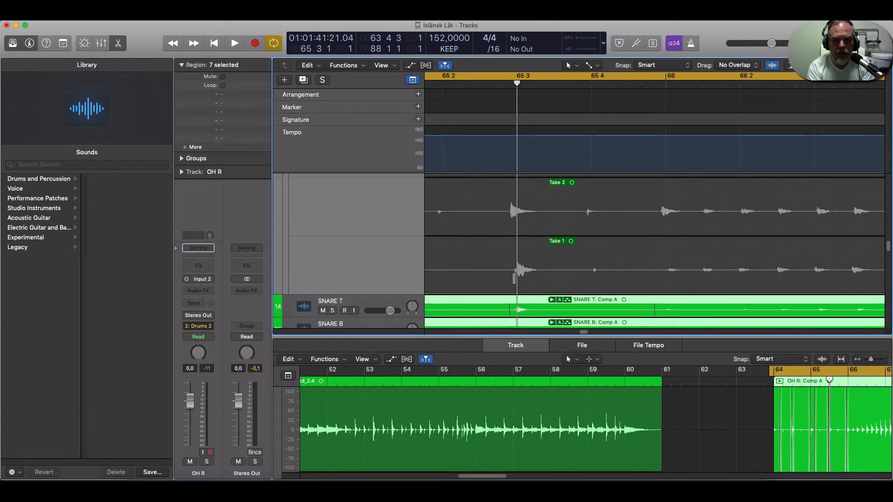
{"action": "scroll", "coordinate": [516, 279], "scroll_direction": "up", "scroll_amount": 6}
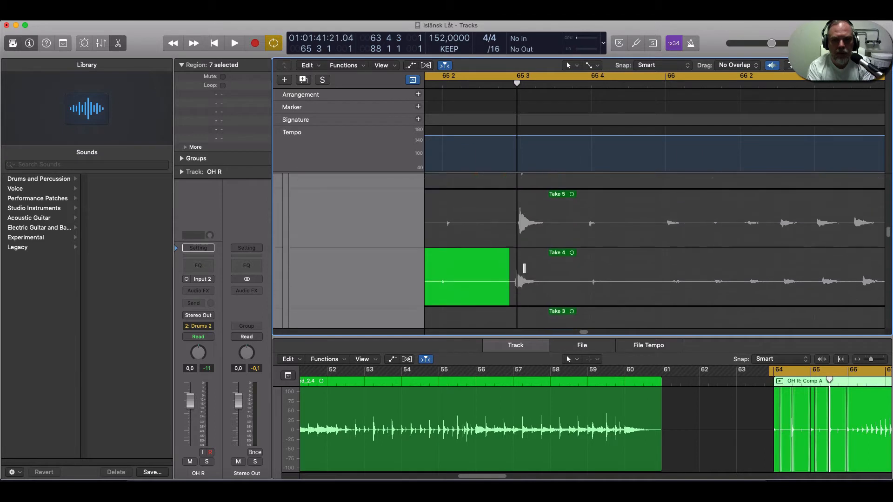
{"action": "scroll", "coordinate": [526, 265], "scroll_direction": "up", "scroll_amount": 1}
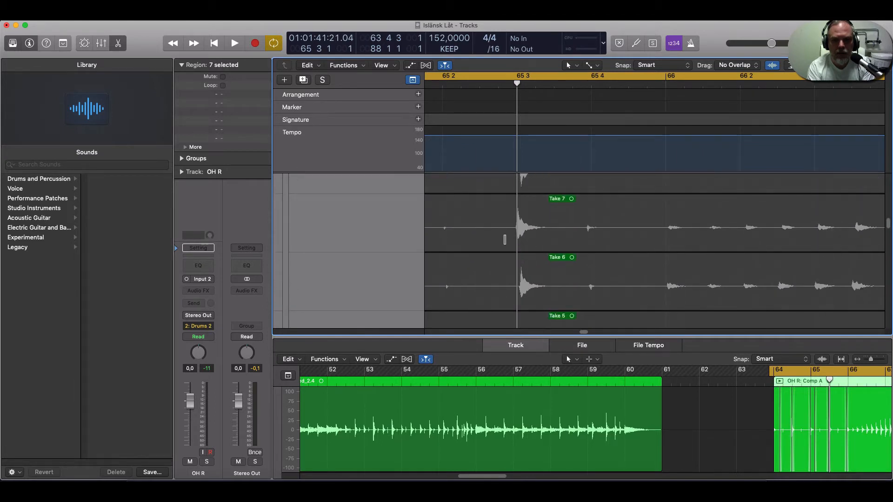
{"action": "left_click_drag", "start_coordinate": [502, 238], "coordinate": [579, 239]}
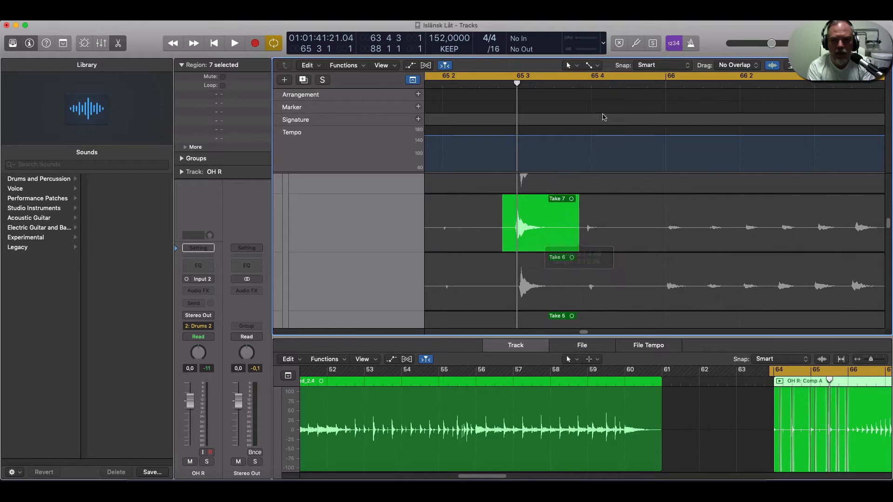
Comp the beat 4 hit of bar 65 from Take 6, moving the selection's start closer to the hit and its end closer to bar 66.
{"action": "left_click", "coordinate": [591, 86]}
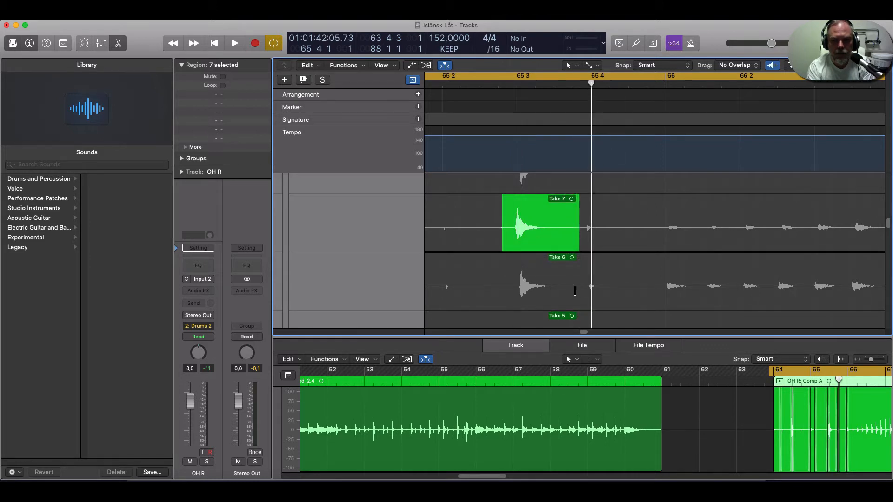
{"action": "left_click_drag", "start_coordinate": [576, 292], "coordinate": [655, 294]}
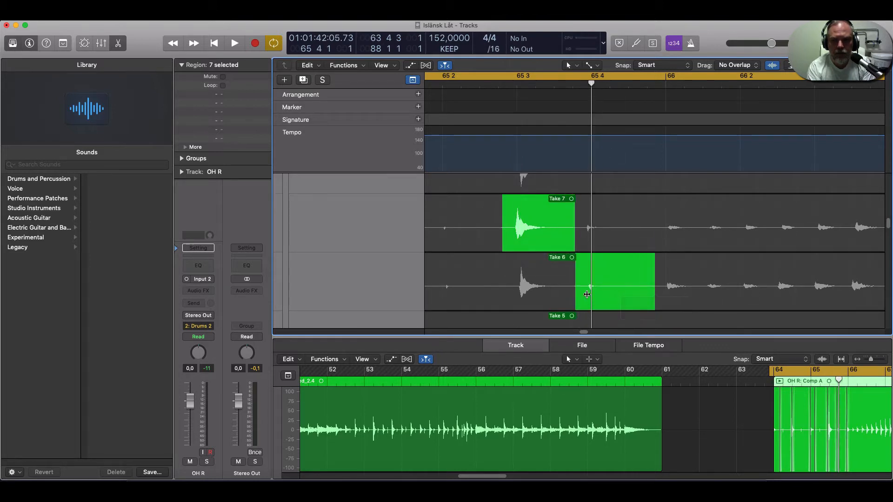
{"action": "left_click_drag", "start_coordinate": [576, 297], "coordinate": [584, 296]}
{"action": "left_click", "coordinate": [665, 85]}
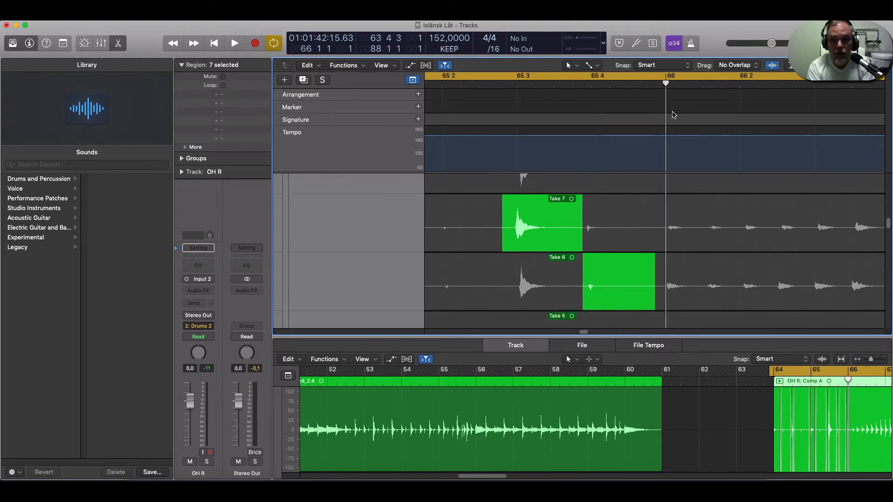
{"action": "left_click_drag", "start_coordinate": [656, 302], "coordinate": [658, 302]}
Compare the first hit of bar 66 across the OH R takes, from Take 1 up to Take 10.
{"action": "left_click_drag", "start_coordinate": [584, 332], "coordinate": [587, 333]}
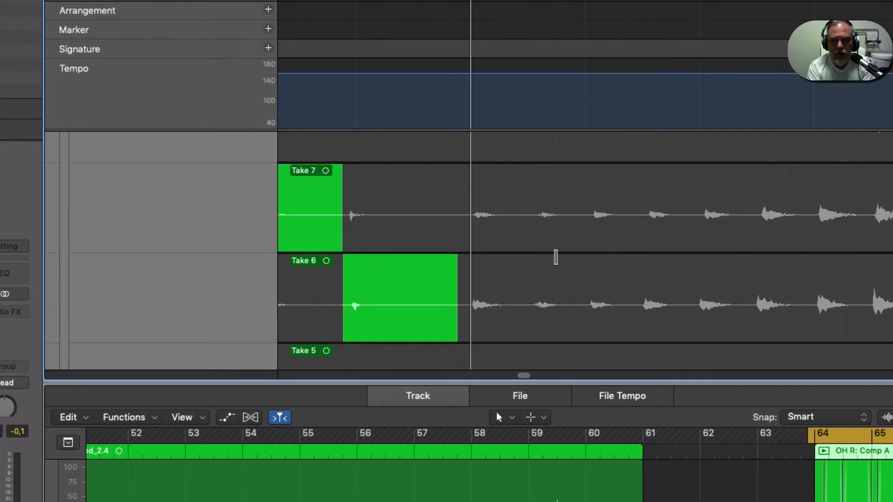
{"action": "scroll", "coordinate": [555, 254], "scroll_direction": "down", "scroll_amount": 4}
{"action": "scroll", "coordinate": [556, 251], "scroll_direction": "down", "scroll_amount": 3}
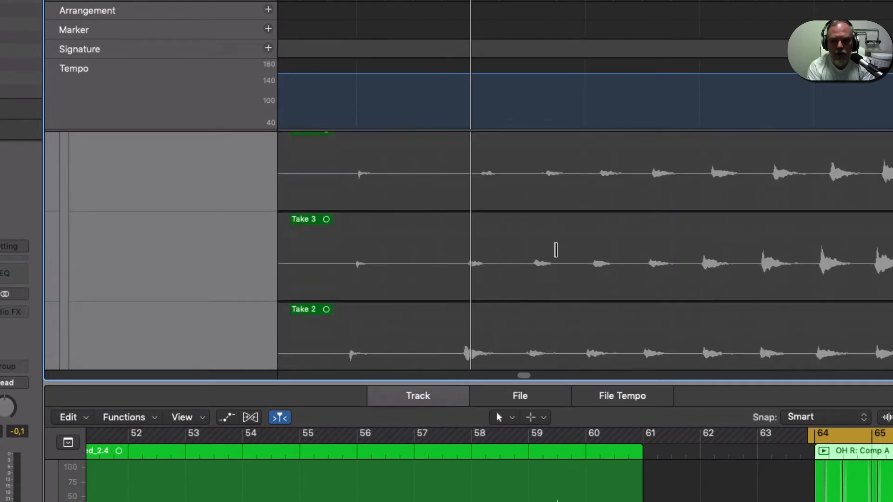
{"action": "scroll", "coordinate": [555, 251], "scroll_direction": "down", "scroll_amount": 3}
{"action": "scroll", "coordinate": [558, 241], "scroll_direction": "up", "scroll_amount": 6}
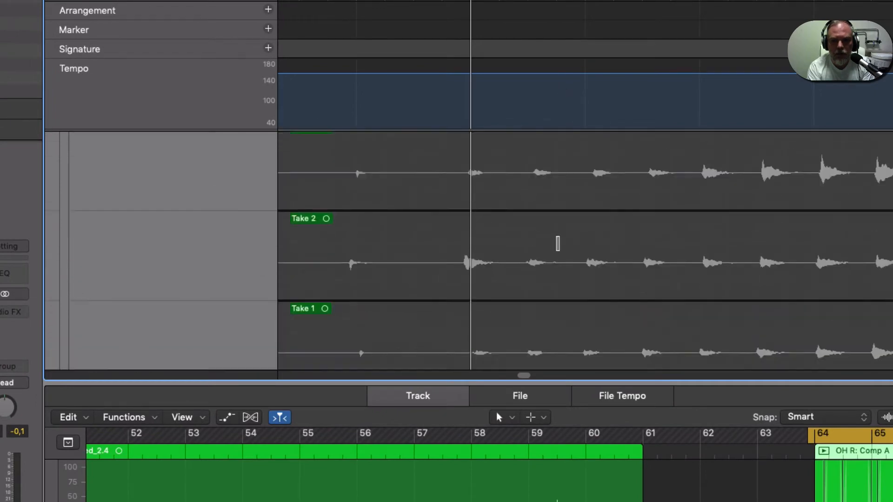
{"action": "scroll", "coordinate": [559, 240], "scroll_direction": "up", "scroll_amount": 4}
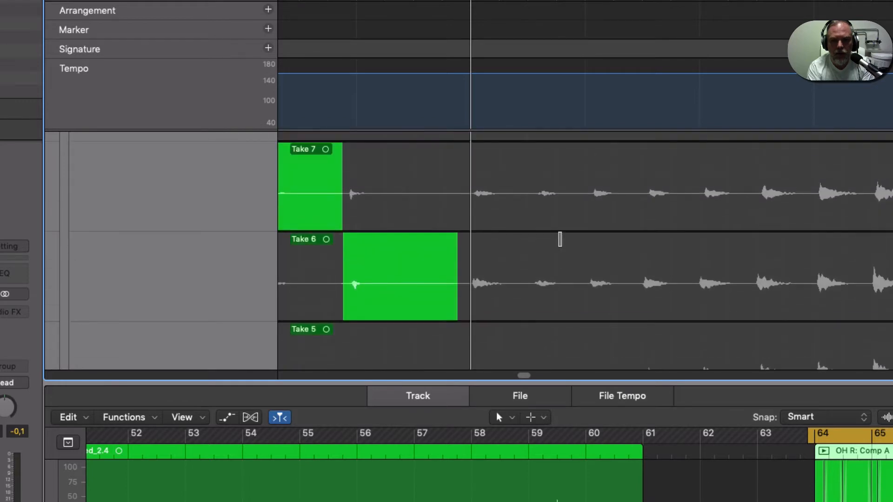
{"action": "scroll", "coordinate": [559, 239], "scroll_direction": "up", "scroll_amount": 6}
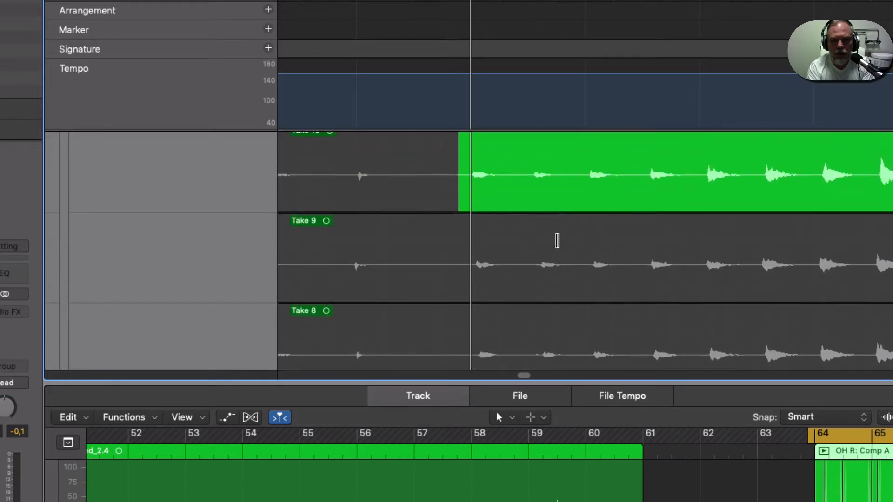
{"action": "scroll", "coordinate": [557, 240], "scroll_direction": "up", "scroll_amount": 2}
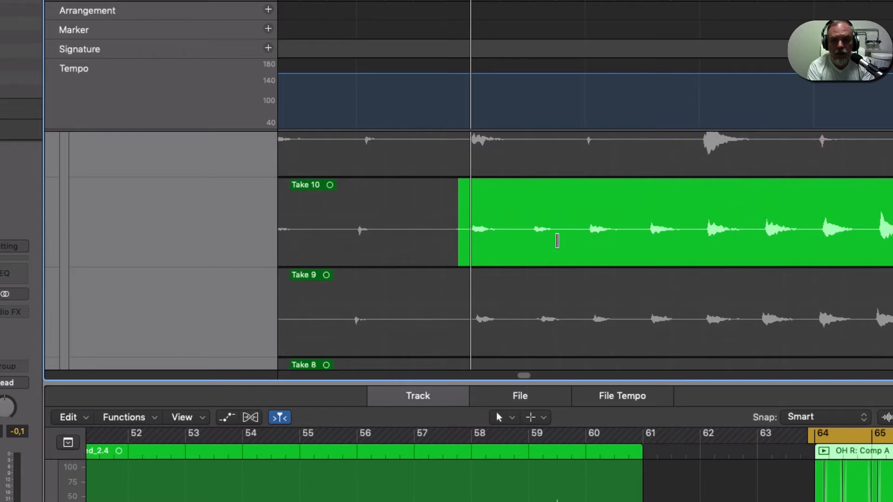
Compare the OH R takes at the offbeat after beat 1 of bar 66 and comp that hit from Take 2.
{"action": "left_click", "coordinate": [529, 1]}
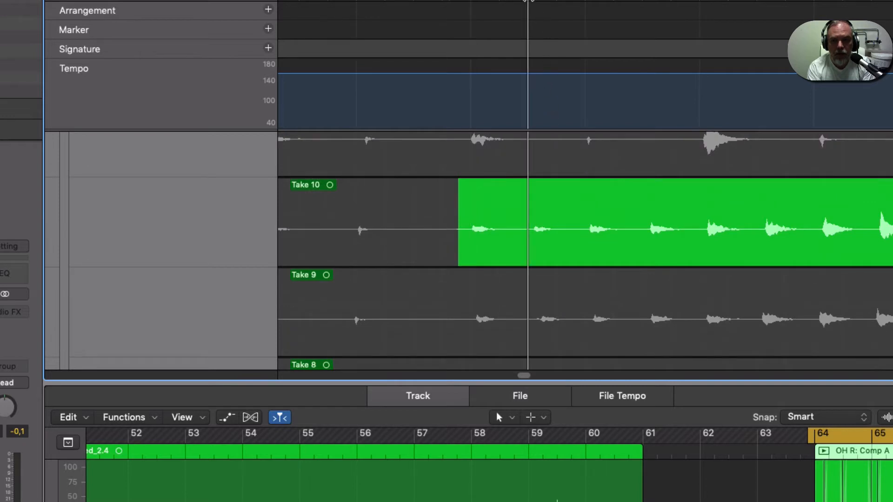
{"action": "scroll", "coordinate": [582, 346], "scroll_direction": "down", "scroll_amount": 5}
{"action": "scroll", "coordinate": [581, 346], "scroll_direction": "down", "scroll_amount": 5}
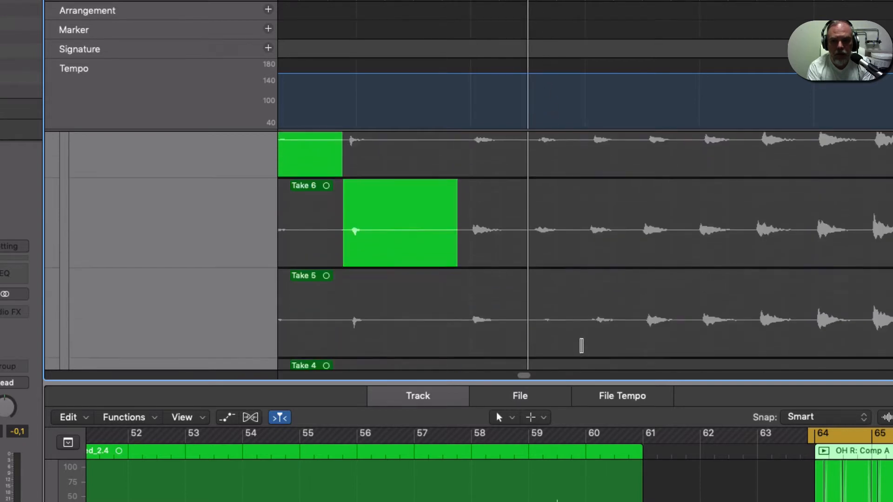
{"action": "scroll", "coordinate": [581, 345], "scroll_direction": "down", "scroll_amount": 5}
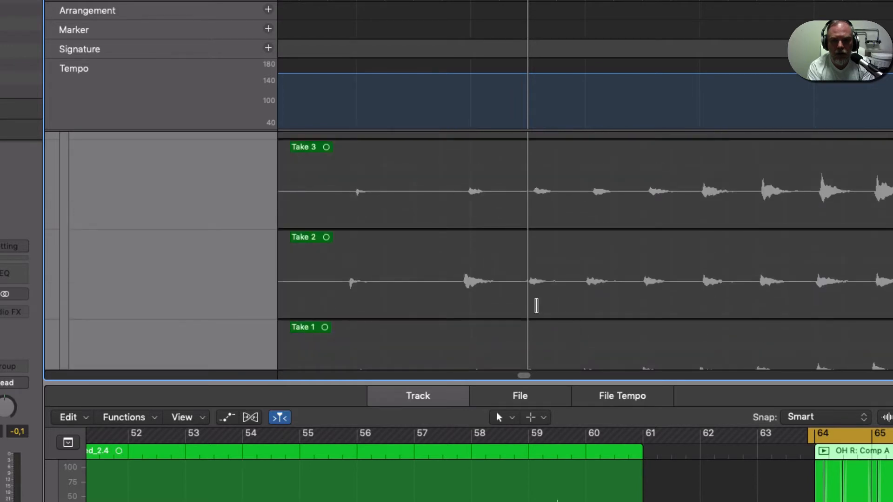
{"action": "left_click_drag", "start_coordinate": [520, 298], "coordinate": [577, 300]}
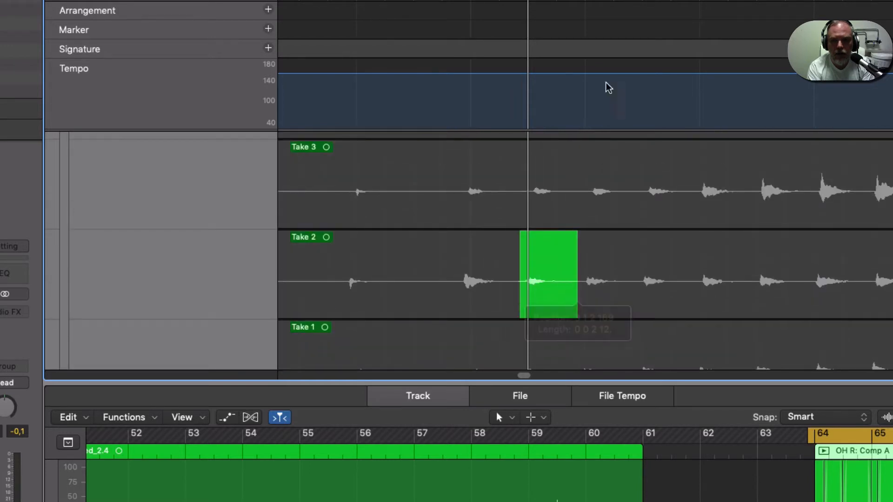
Extend the Take 2 selection through the hit on the offbeat after beat 2 of bar 66 and check beat 3.
{"action": "left_click", "coordinate": [584, 2]}
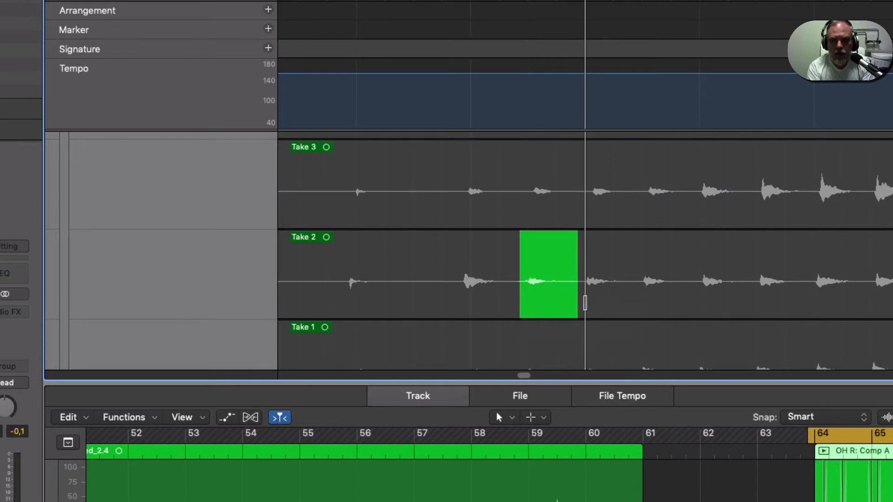
{"action": "left_click_drag", "start_coordinate": [576, 303], "coordinate": [691, 307]}
{"action": "left_click", "coordinate": [642, 1]}
{"action": "left_click", "coordinate": [698, 1]}
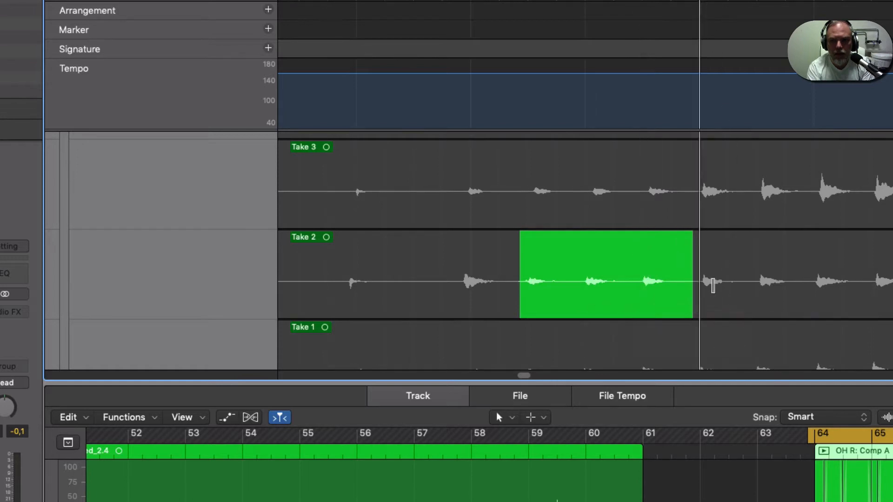
Comp the hits at the offbeat after beat 2 and at beat 3 of bar 66 from Take 1.
{"action": "scroll", "coordinate": [746, 320], "scroll_direction": "down", "scroll_amount": 3}
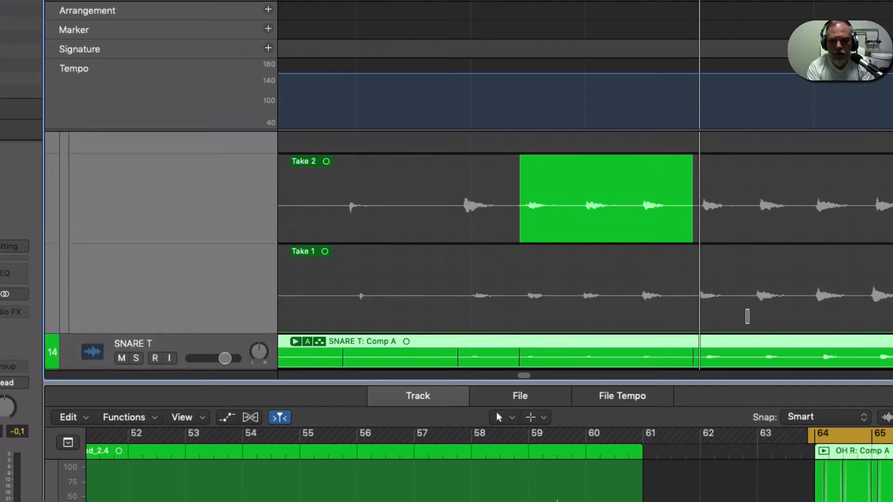
{"action": "left_click", "coordinate": [643, 2]}
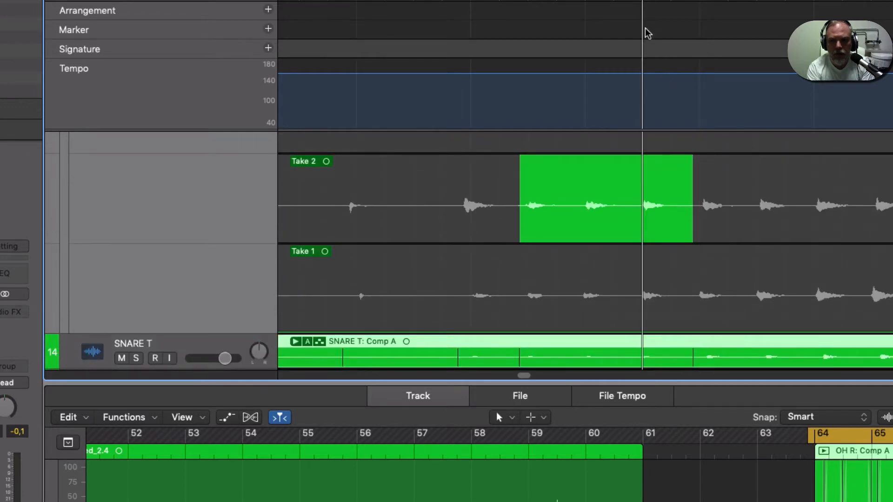
{"action": "left_click_drag", "start_coordinate": [629, 293], "coordinate": [739, 298]}
{"action": "left_click", "coordinate": [699, 1]}
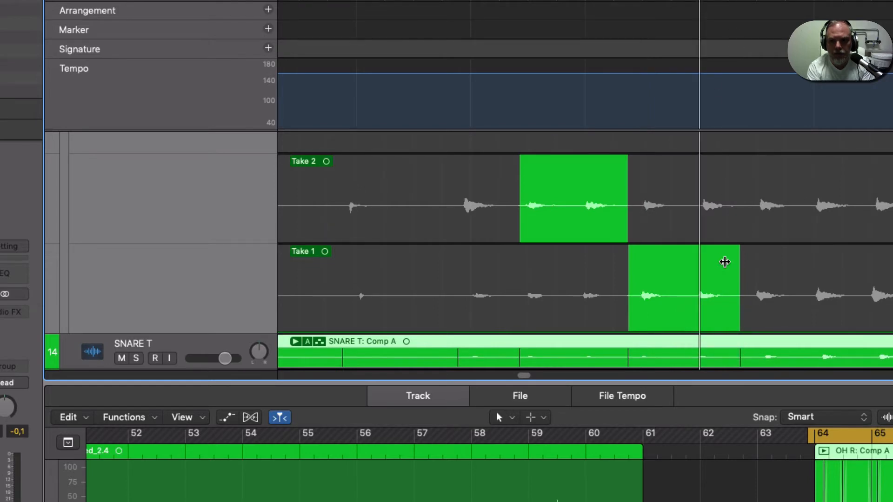
Extend the Take 1 selection through the offbeat hit after beat 3 of bar 66, ending it at beat 4.
{"action": "left_click", "coordinate": [756, 2]}
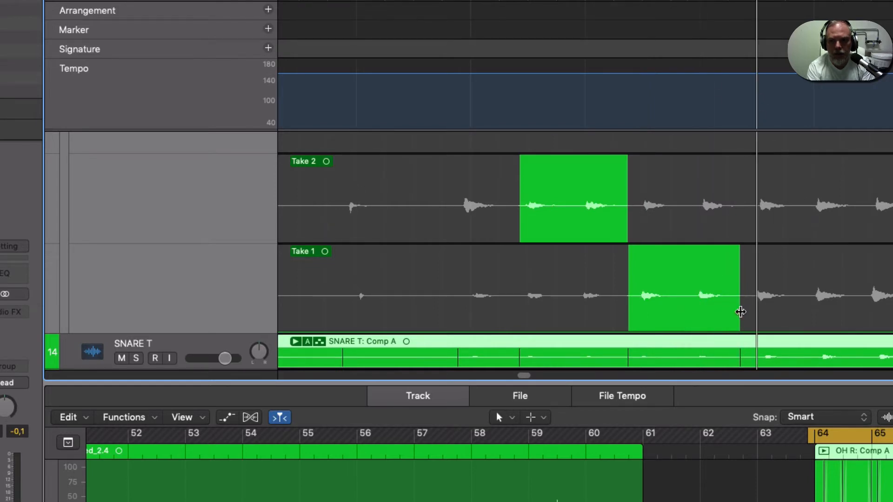
{"action": "left_click_drag", "start_coordinate": [738, 316], "coordinate": [804, 316]}
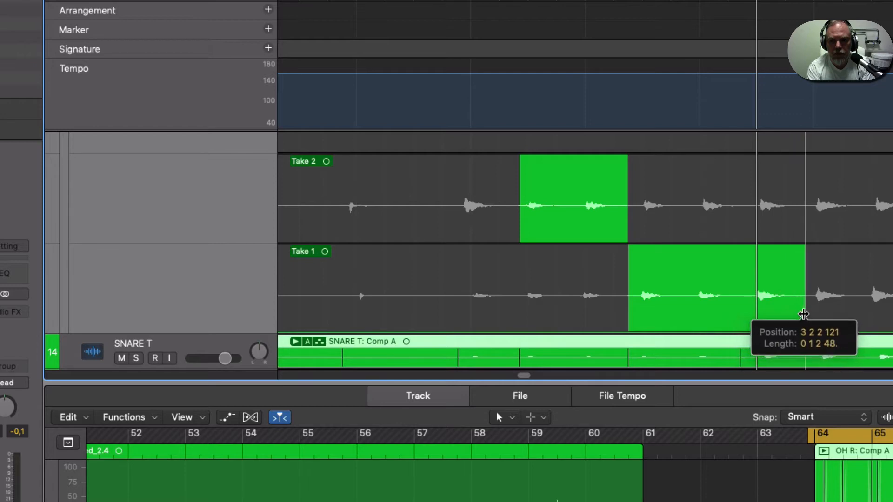
{"action": "scroll", "coordinate": [524, 372], "scroll_direction": "right", "scroll_amount": 5}
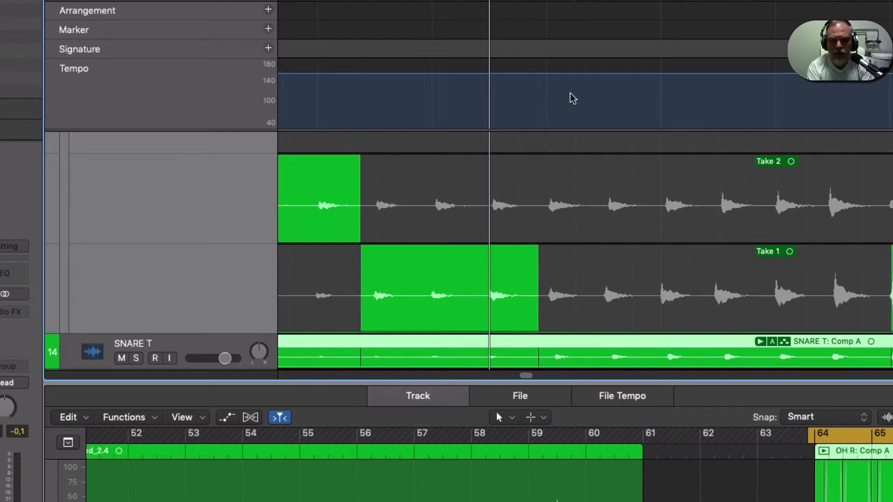
{"action": "left_click", "coordinate": [546, 1]}
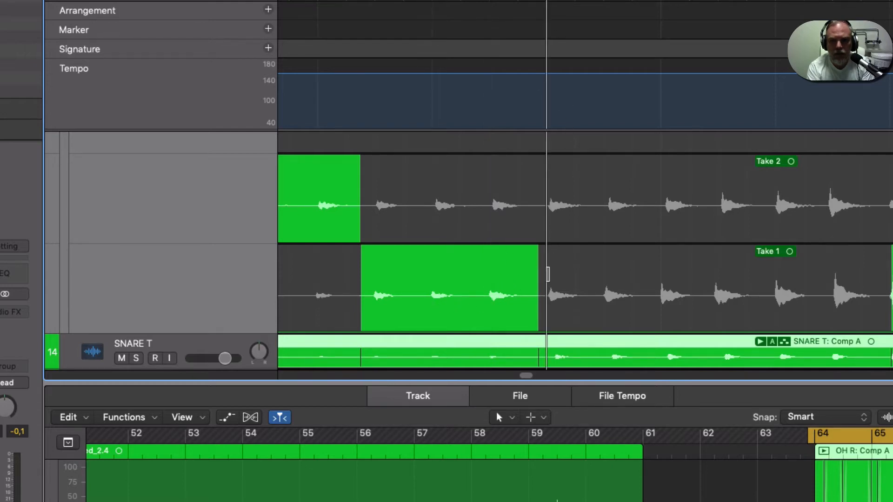
{"action": "left_click_drag", "start_coordinate": [540, 312], "coordinate": [547, 311]}
Compare the beat 4 hit of bar 66 across the OH R takes, from Take 1 up to Take 10.
{"action": "scroll", "coordinate": [591, 251], "scroll_direction": "up", "scroll_amount": 3}
{"action": "scroll", "coordinate": [587, 240], "scroll_direction": "up", "scroll_amount": 5}
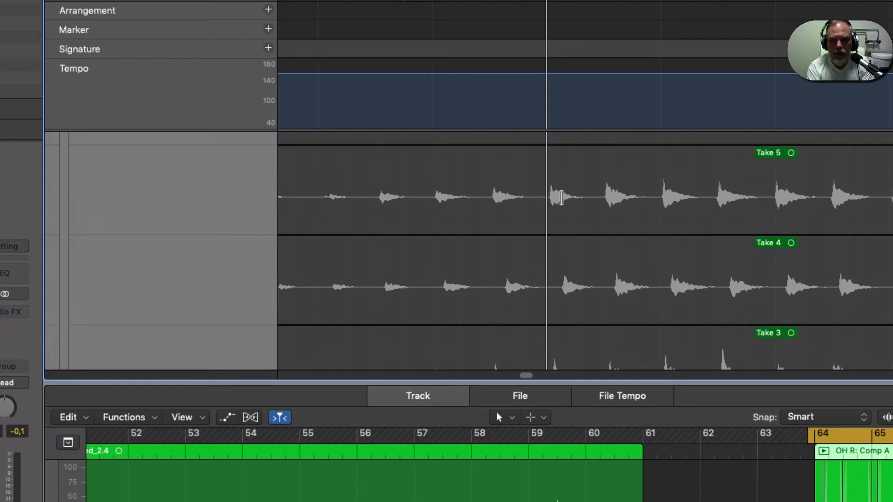
{"action": "scroll", "coordinate": [570, 258], "scroll_direction": "down", "scroll_amount": 5}
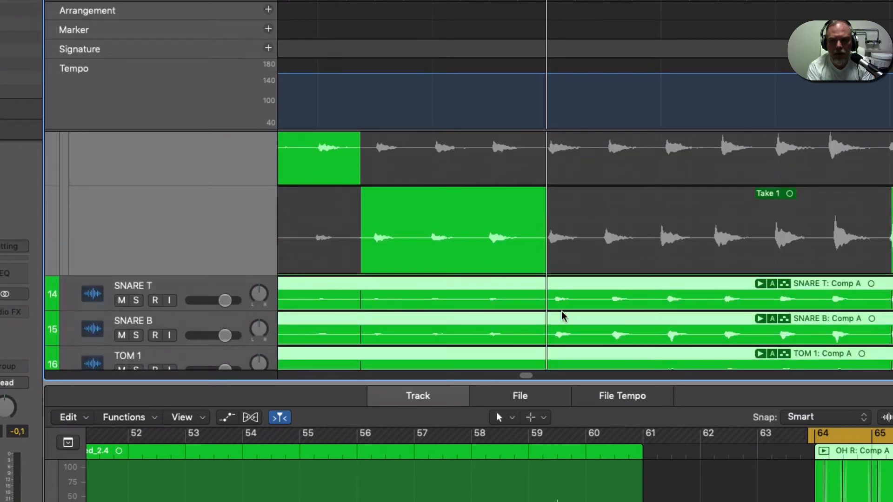
{"action": "scroll", "coordinate": [565, 248], "scroll_direction": "up", "scroll_amount": 6}
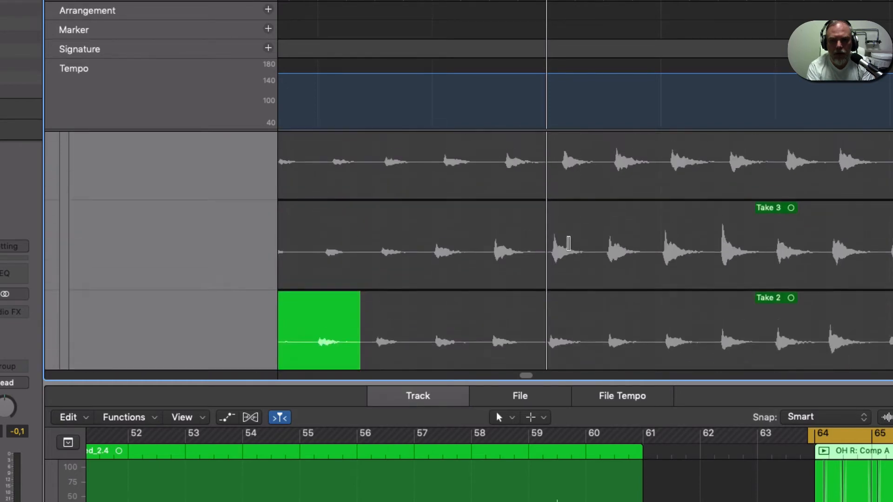
{"action": "scroll", "coordinate": [570, 241], "scroll_direction": "up", "scroll_amount": 5}
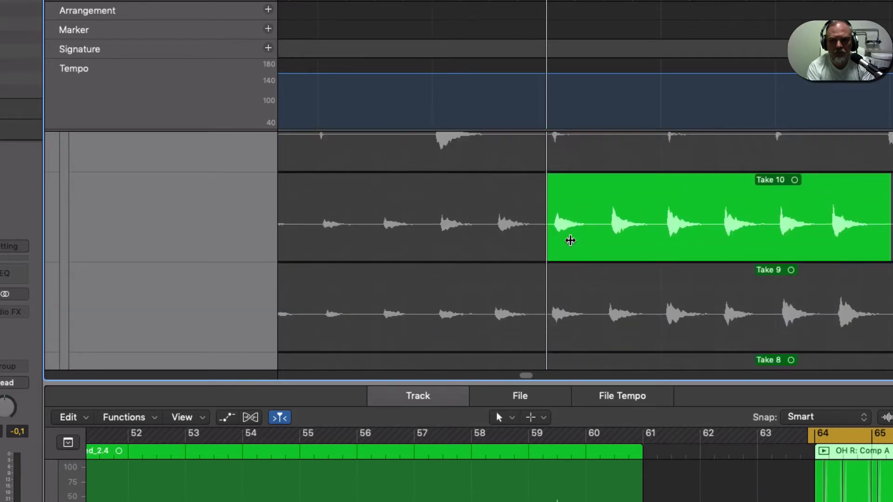
{"action": "scroll", "coordinate": [570, 240], "scroll_direction": "down", "scroll_amount": 5}
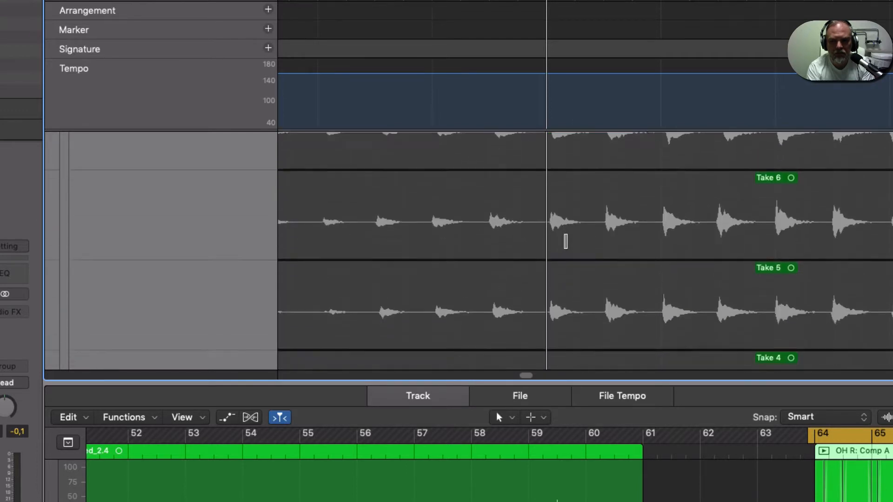
{"action": "scroll", "coordinate": [565, 241], "scroll_direction": "down", "scroll_amount": 6}
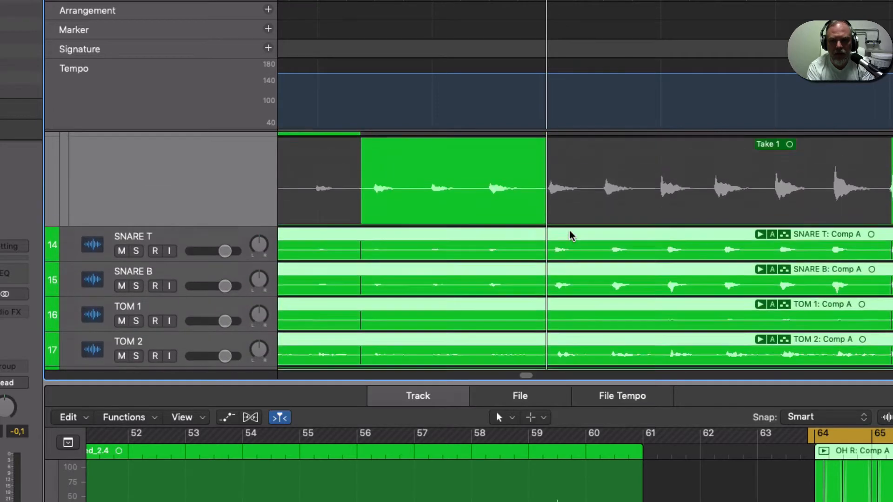
{"action": "scroll", "coordinate": [571, 236], "scroll_direction": "up", "scroll_amount": 2}
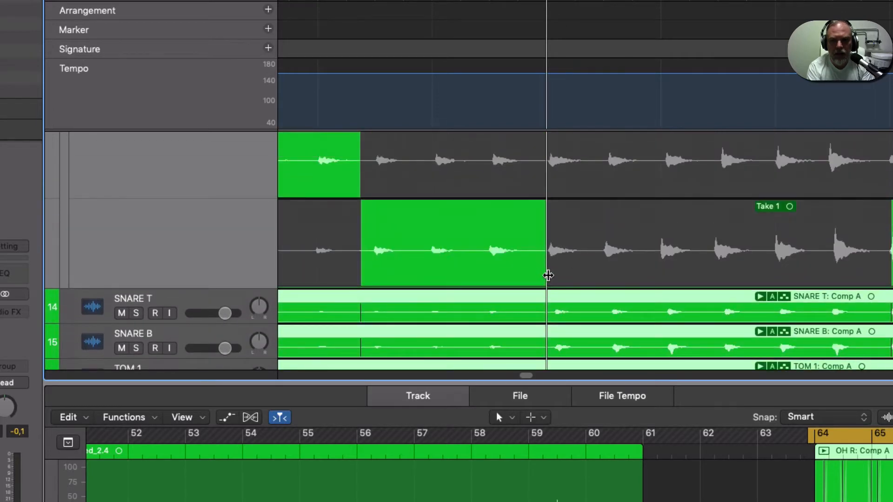
Extend the Take 1 selection from beat 4 of bar 66 to just before beat 2 of bar 67, checking each hit against the beat.
{"action": "left_click_drag", "start_coordinate": [548, 275], "coordinate": [600, 276]}
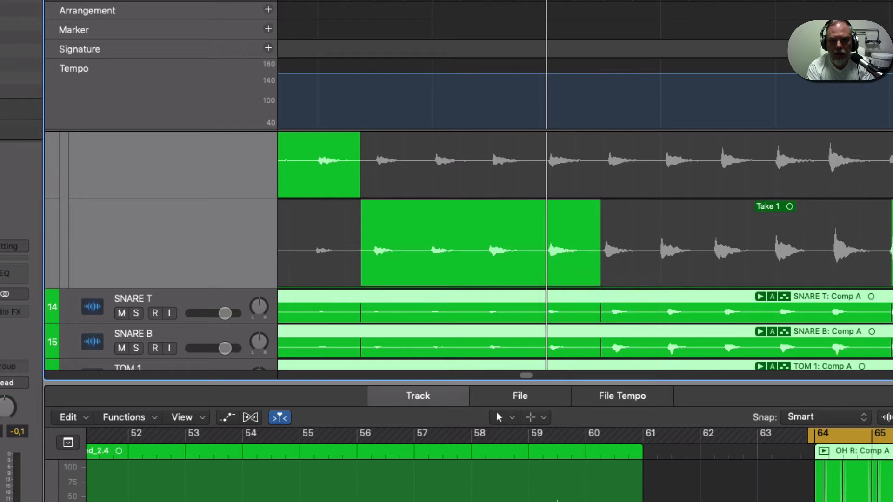
{"action": "key", "text": "period"}
{"action": "left_click_drag", "start_coordinate": [600, 277], "coordinate": [766, 262]}
{"action": "key", "text": "period"}
{"action": "key", "text": "period"}
{"action": "key", "text": "period"}
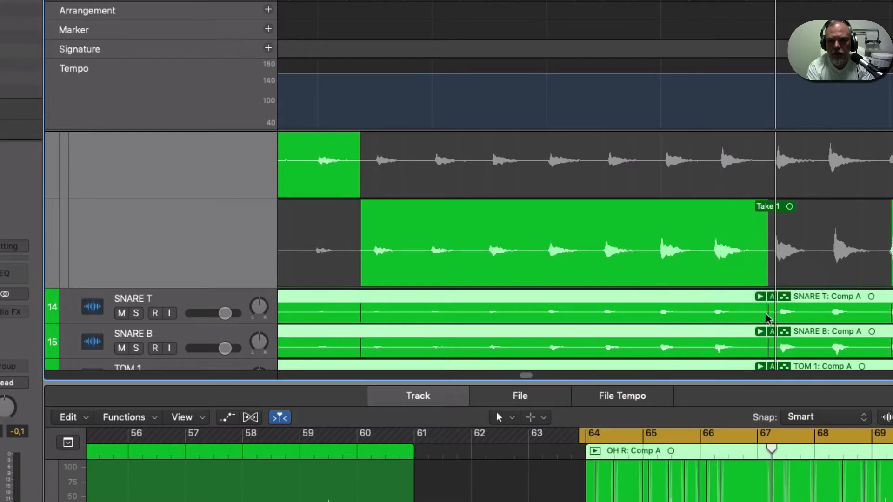
Extend the Take 1 selection over the beat 2 hit of bar 67 and check the offbeat hit that follows.
{"action": "left_click_drag", "start_coordinate": [524, 375], "coordinate": [529, 378]}
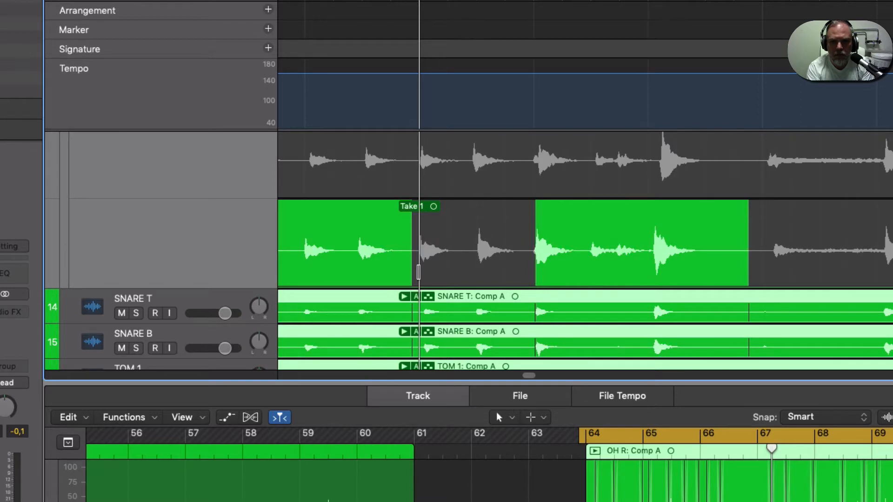
{"action": "left_click_drag", "start_coordinate": [411, 274], "coordinate": [466, 274]}
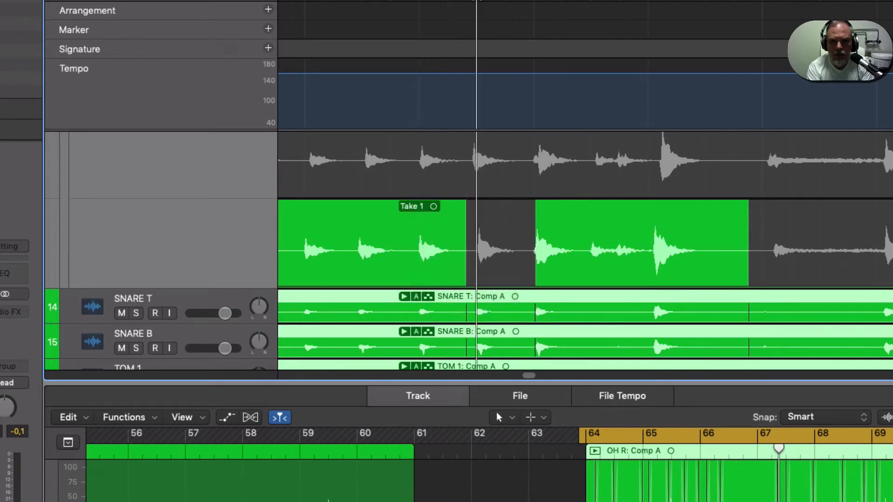
{"action": "left_click", "coordinate": [420, 0]}
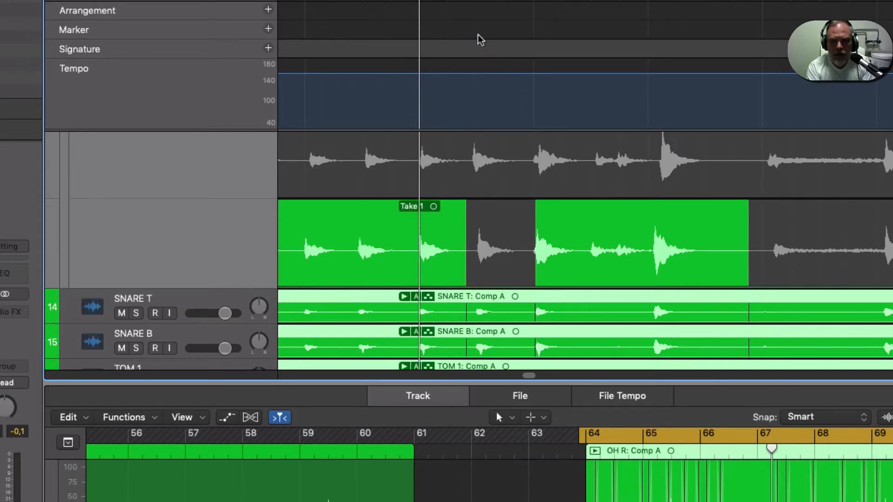
{"action": "left_click", "coordinate": [477, 1]}
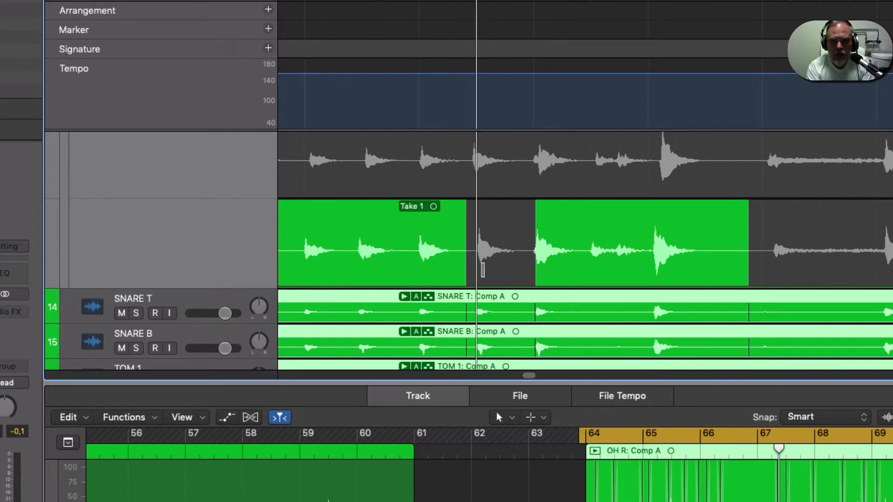
Comp the offbeat hit after beat 2 of bar 67 from Take 3 and start the following Take 1 selection slightly before beat 3.
{"action": "scroll", "coordinate": [490, 258], "scroll_direction": "up", "scroll_amount": 5}
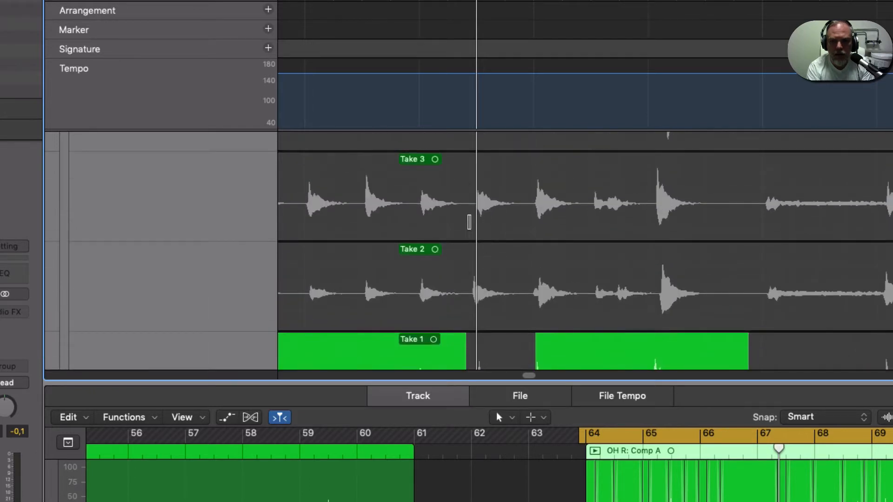
{"action": "left_click_drag", "start_coordinate": [463, 222], "coordinate": [525, 170]}
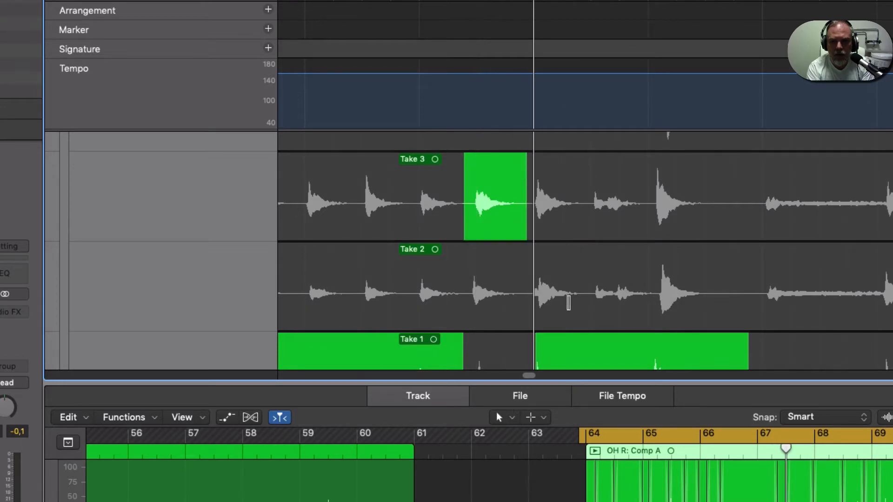
{"action": "scroll", "coordinate": [569, 300], "scroll_direction": "down", "scroll_amount": 5}
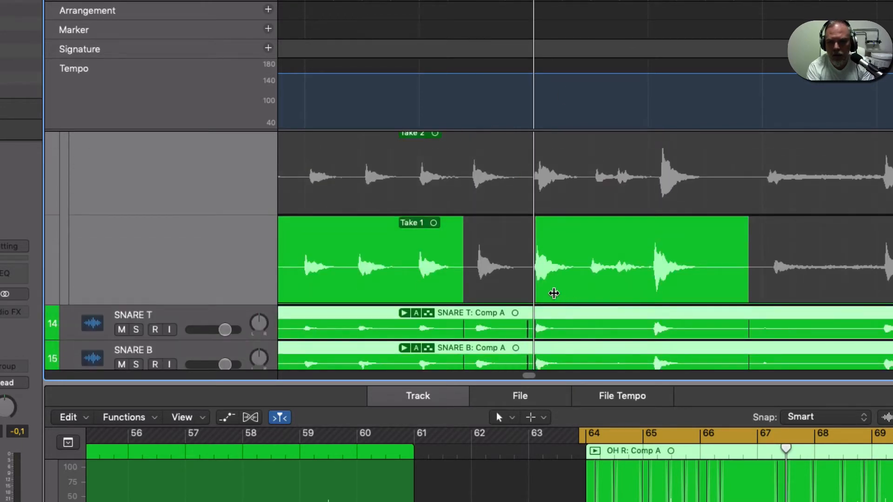
{"action": "left_click_drag", "start_coordinate": [533, 293], "coordinate": [534, 294]}
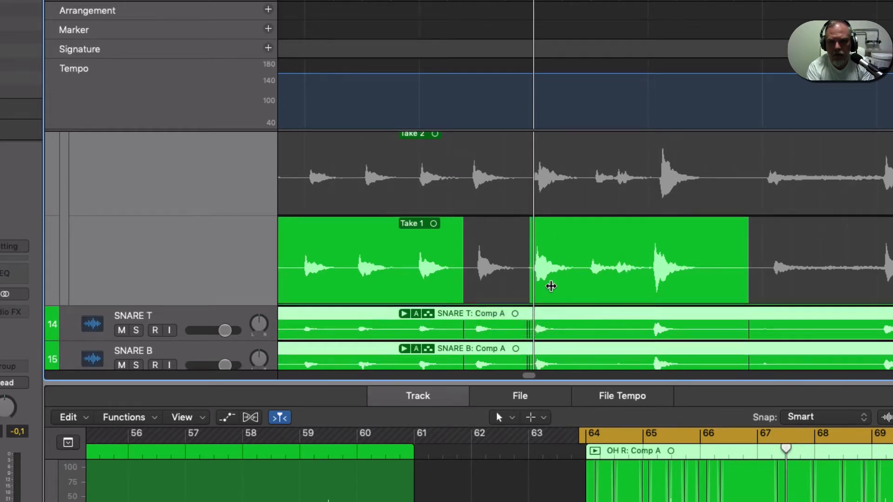
Compare the beat 3 hit of bar 67 across the OH R takes, from Take 1 up to Take 11 and back.
{"action": "scroll", "coordinate": [551, 288], "scroll_direction": "up", "scroll_amount": 6}
{"action": "scroll", "coordinate": [551, 288], "scroll_direction": "up", "scroll_amount": 8}
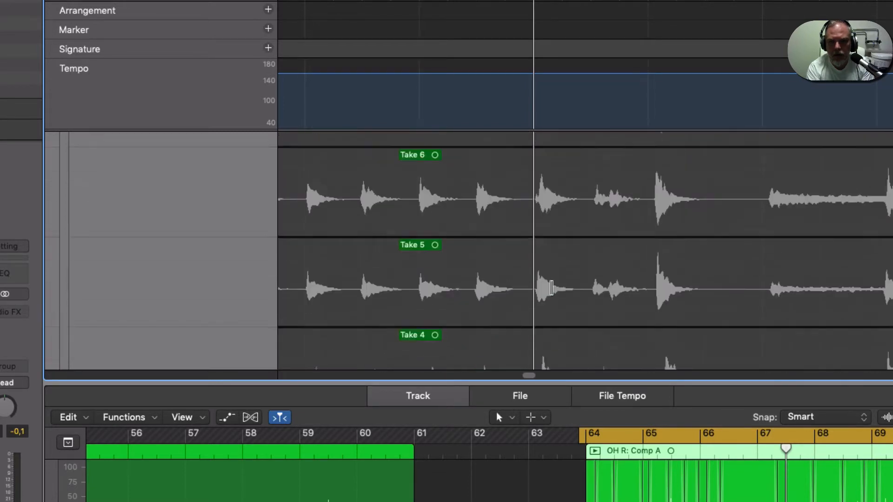
{"action": "scroll", "coordinate": [551, 287], "scroll_direction": "up", "scroll_amount": 7}
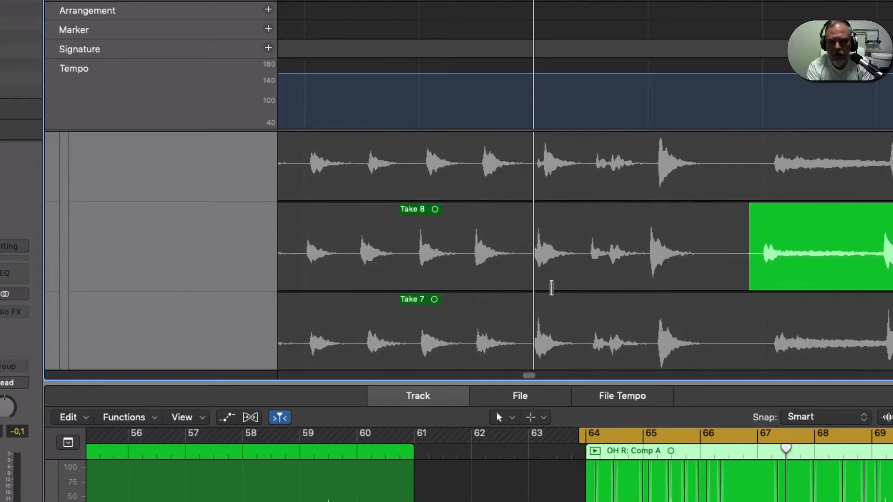
{"action": "scroll", "coordinate": [551, 288], "scroll_direction": "up", "scroll_amount": 3}
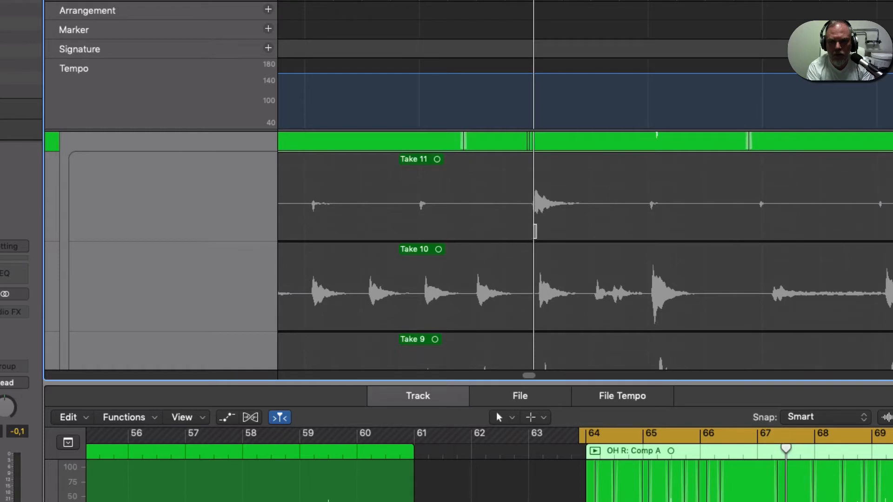
{"action": "scroll", "coordinate": [542, 237], "scroll_direction": "up", "scroll_amount": 4}
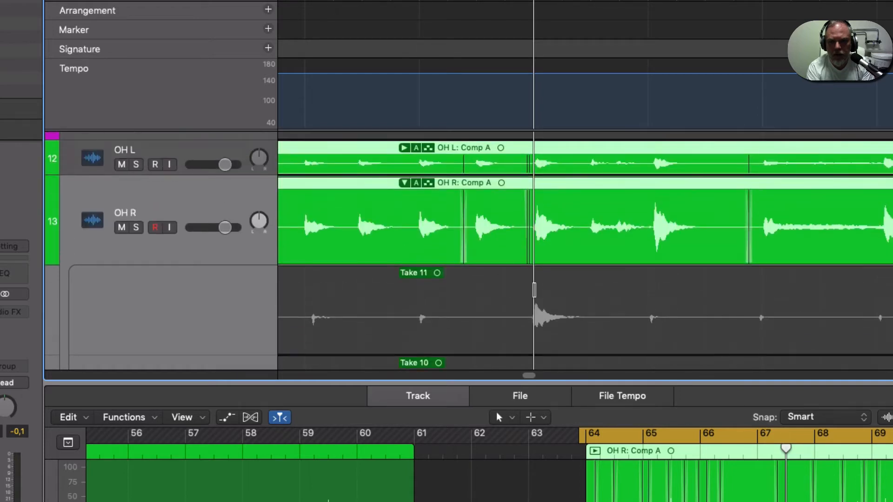
{"action": "scroll", "coordinate": [537, 260], "scroll_direction": "down", "scroll_amount": 4}
{"action": "scroll", "coordinate": [535, 279], "scroll_direction": "down", "scroll_amount": 16}
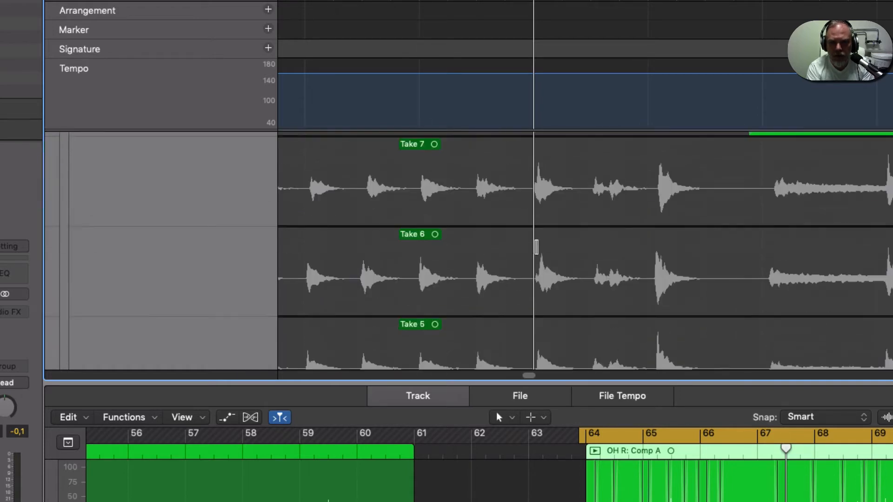
{"action": "scroll", "coordinate": [538, 234], "scroll_direction": "down", "scroll_amount": 5}
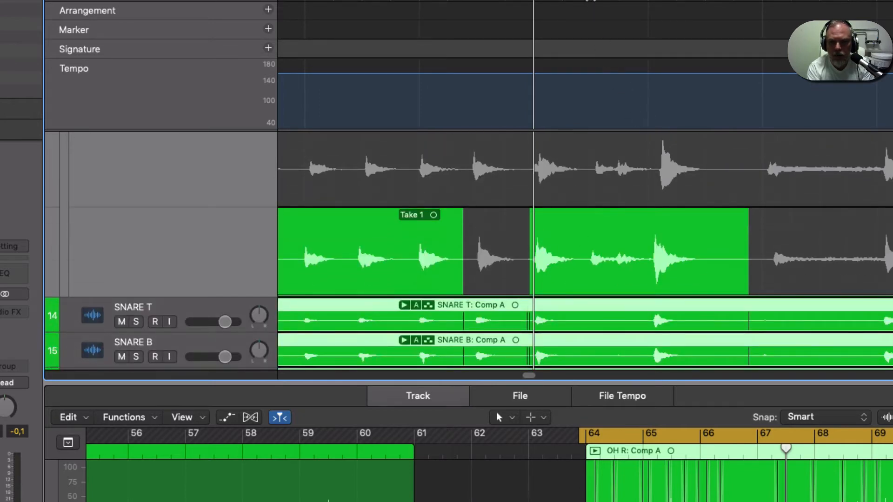
Extend the start of the OH R Take 8 selection back to beat 4 of bar 67, comparing that hit in the other takes.
{"action": "left_click", "coordinate": [590, 18]}
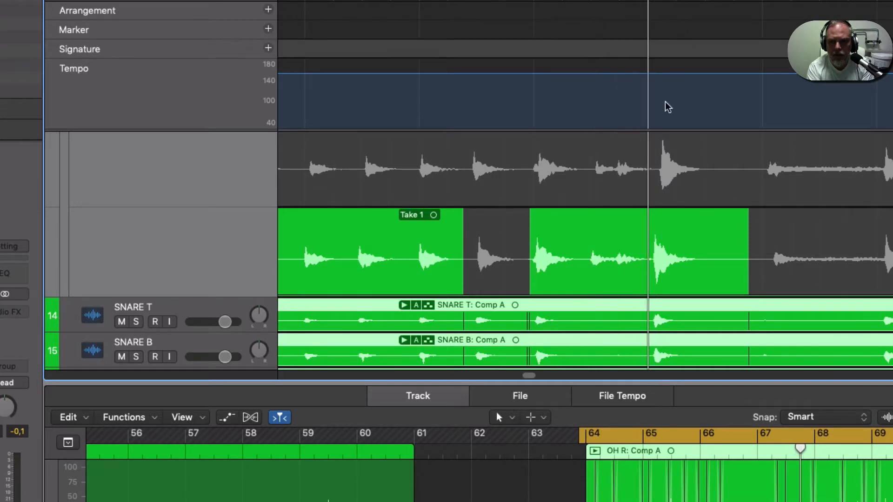
{"action": "scroll", "coordinate": [641, 258], "scroll_direction": "up", "scroll_amount": 10}
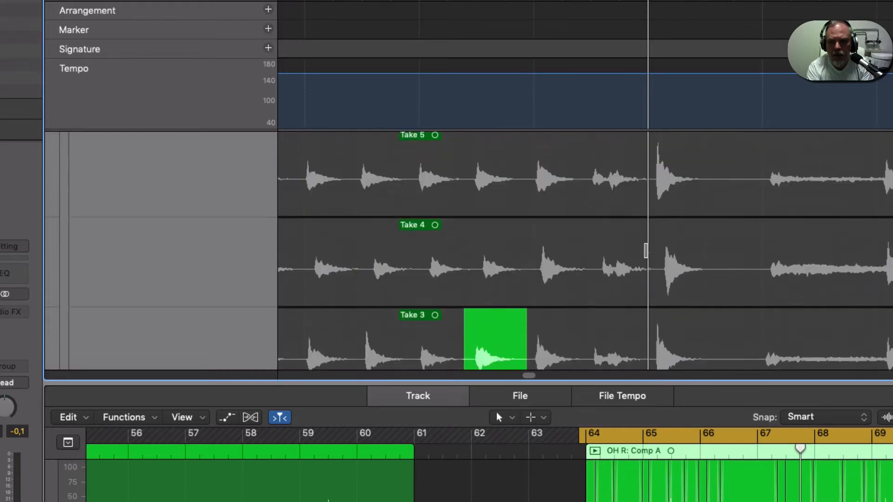
{"action": "scroll", "coordinate": [645, 251], "scroll_direction": "up", "scroll_amount": 8}
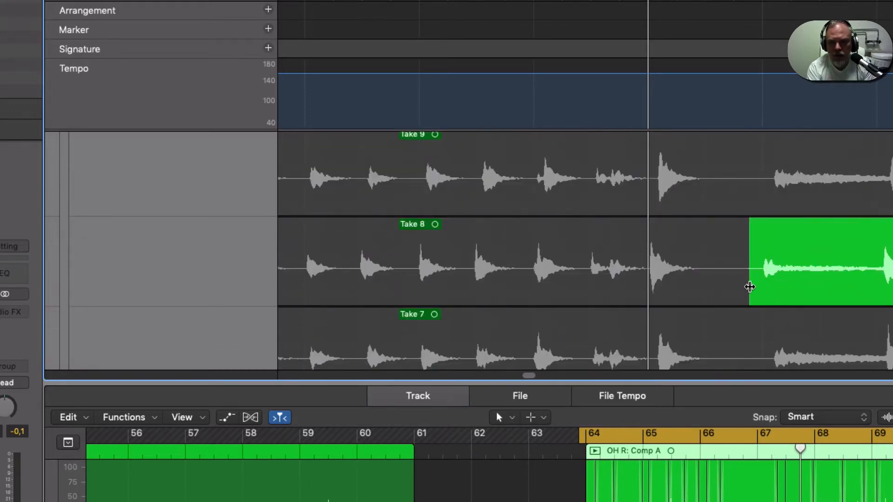
{"action": "left_click_drag", "start_coordinate": [749, 285], "coordinate": [648, 289]}
{"action": "scroll", "coordinate": [655, 284], "scroll_direction": "up", "scroll_amount": 5}
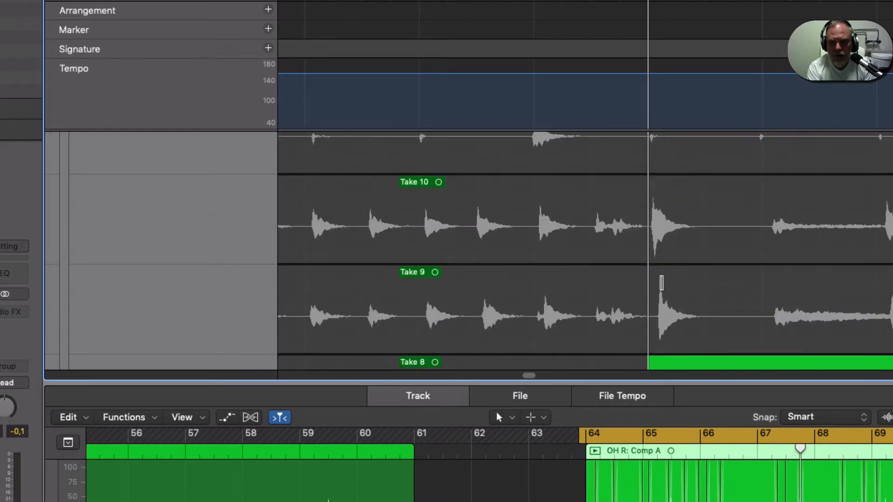
{"action": "scroll", "coordinate": [663, 281], "scroll_direction": "up", "scroll_amount": 3}
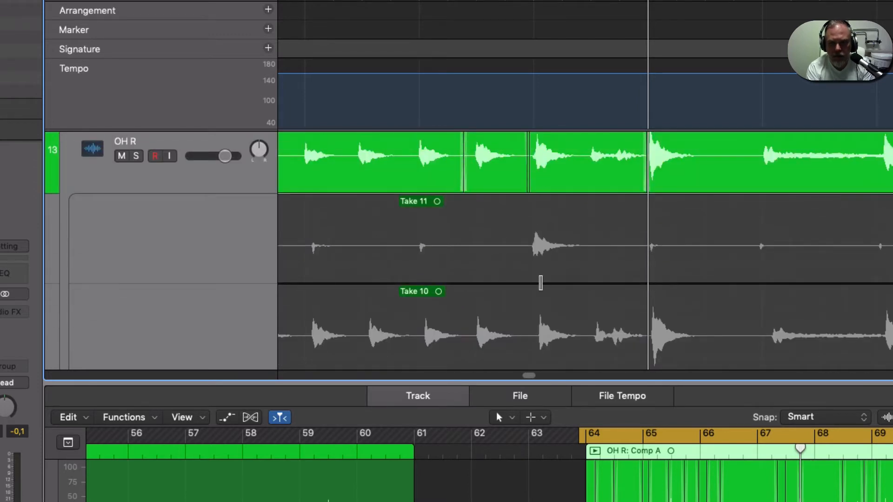
Play back the comped drums through bar 67 into bar 68 to hear the edits.
{"action": "key", "text": "super+Right"}
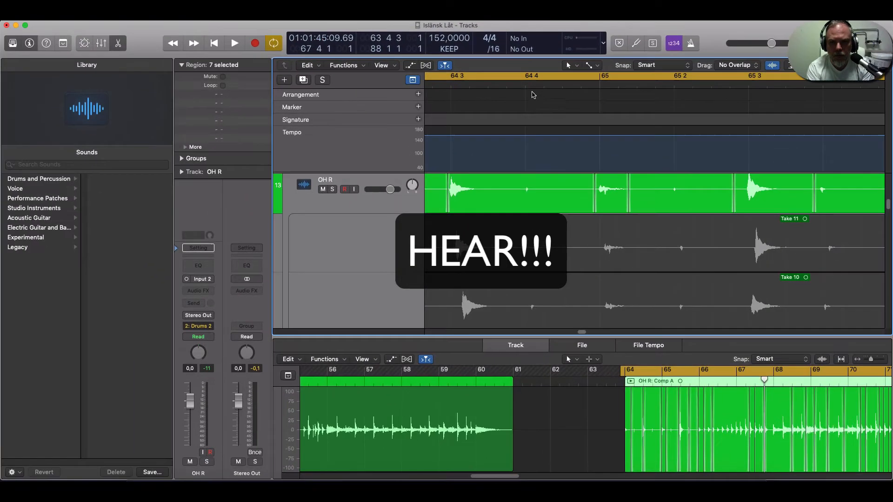
{"action": "left_click", "coordinate": [499, 49]}
{"action": "key", "text": "space"}
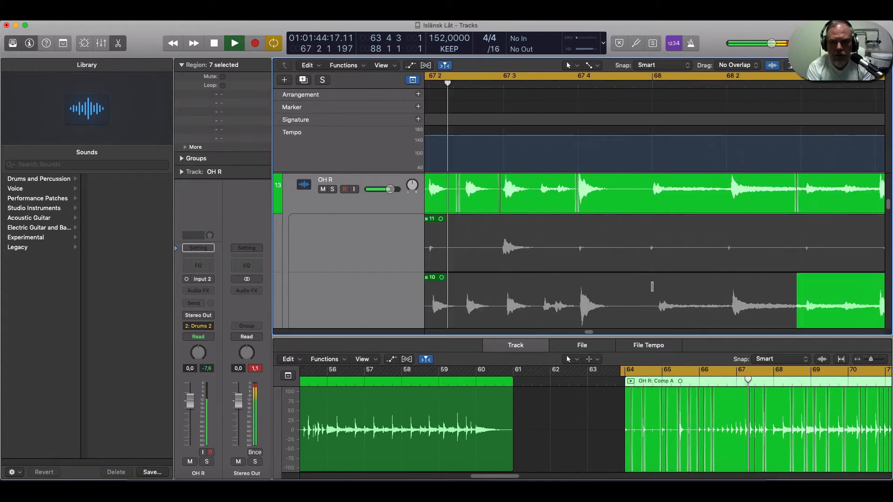
{"action": "key", "text": "space"}
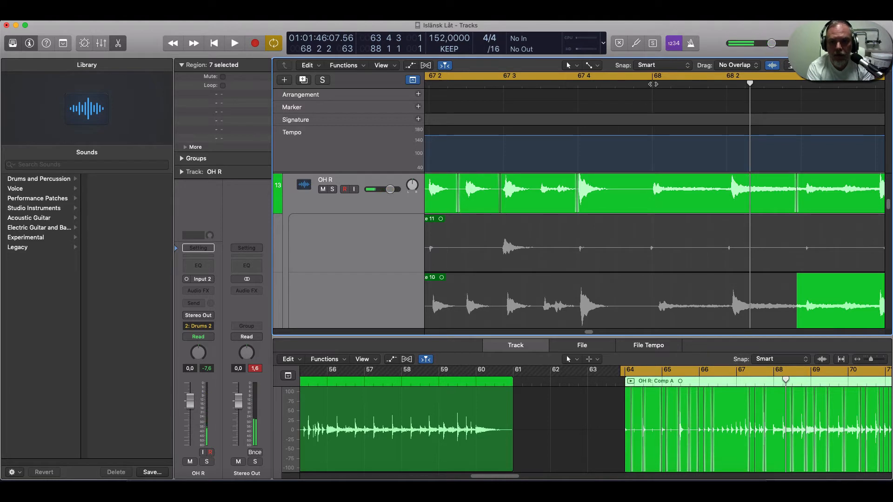
Compare the beat 2 hit of bar 68 across all the OH R takes.
{"action": "key", "text": "comma"}
{"action": "key", "text": "period"}
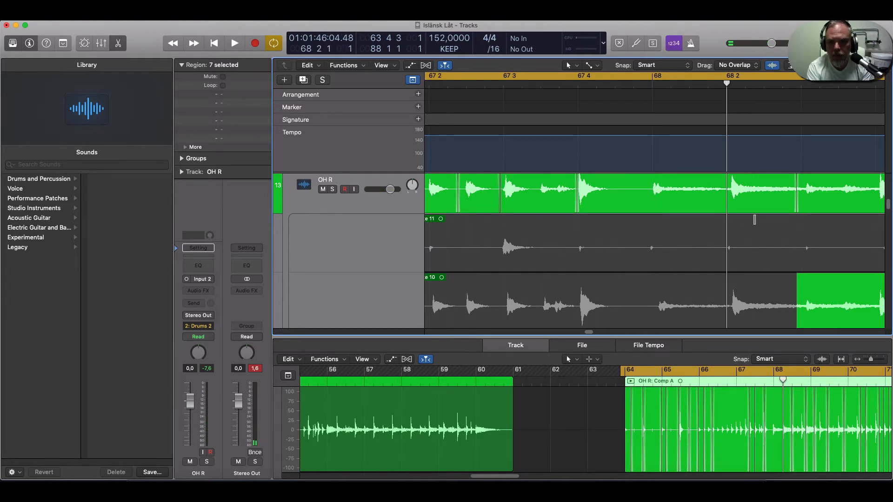
{"action": "scroll", "coordinate": [752, 216], "scroll_direction": "down", "scroll_amount": 5}
{"action": "scroll", "coordinate": [749, 209], "scroll_direction": "down", "scroll_amount": 6}
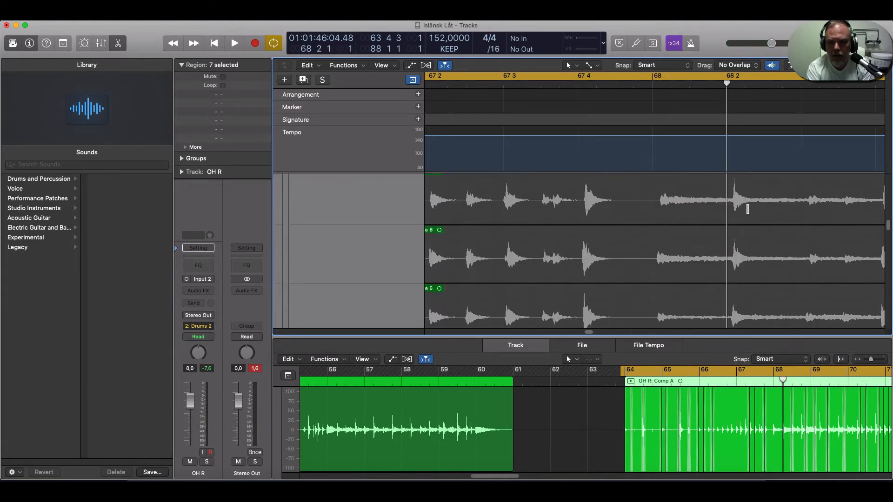
{"action": "scroll", "coordinate": [746, 207], "scroll_direction": "down", "scroll_amount": 3}
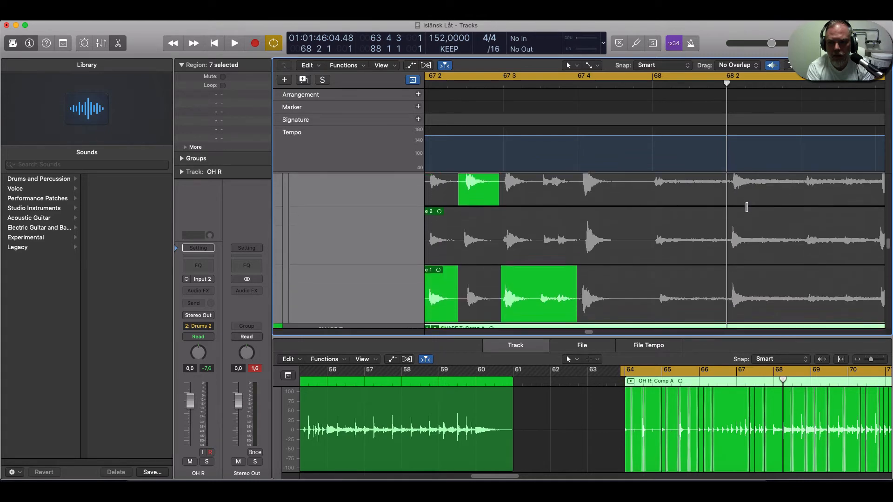
{"action": "scroll", "coordinate": [746, 208], "scroll_direction": "up", "scroll_amount": 6}
{"action": "scroll", "coordinate": [746, 209], "scroll_direction": "up", "scroll_amount": 10}
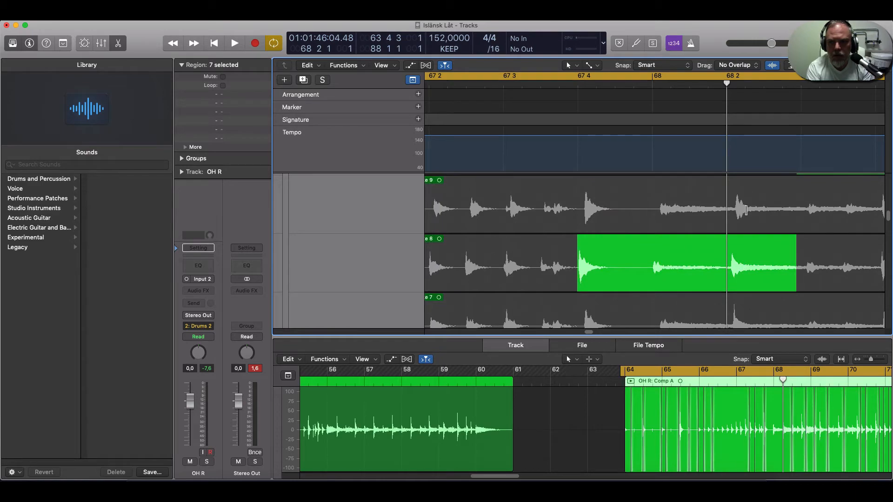
{"action": "scroll", "coordinate": [745, 209], "scroll_direction": "up", "scroll_amount": 6}
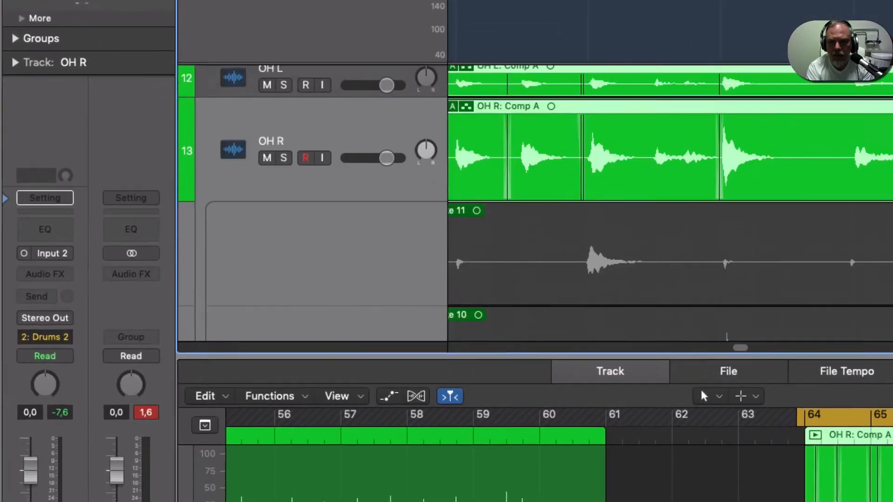
View the comp options of the OH R take folder, including Flatten and Merge, and dismiss them.
{"action": "scroll", "coordinate": [674, 186], "scroll_direction": "up", "scroll_amount": 3}
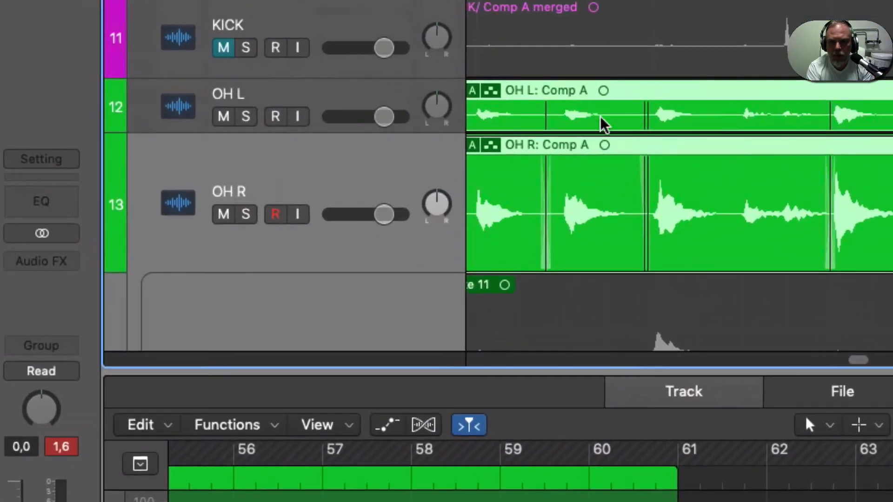
{"action": "left_click", "coordinate": [471, 145]}
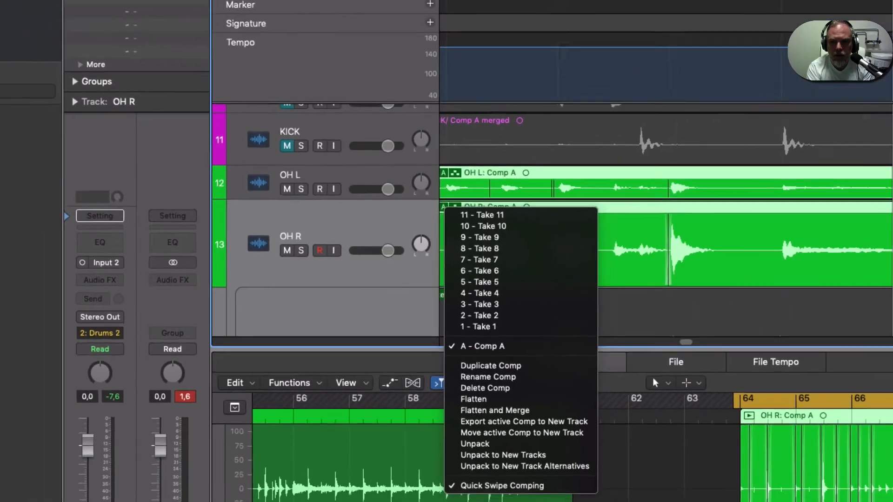
{"action": "left_click", "coordinate": [770, 50]}
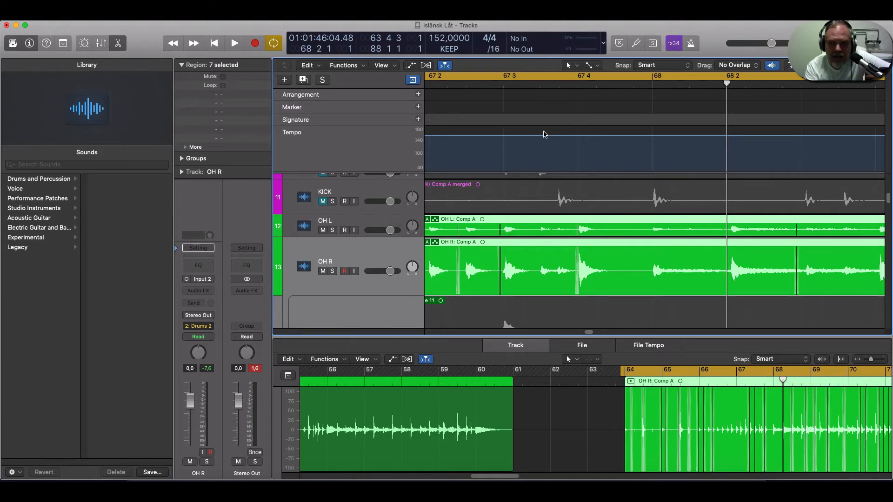
Play back the comp from beat 3 of bar 67 to beat 4 of bar 68.
{"action": "left_click", "coordinate": [502, 84]}
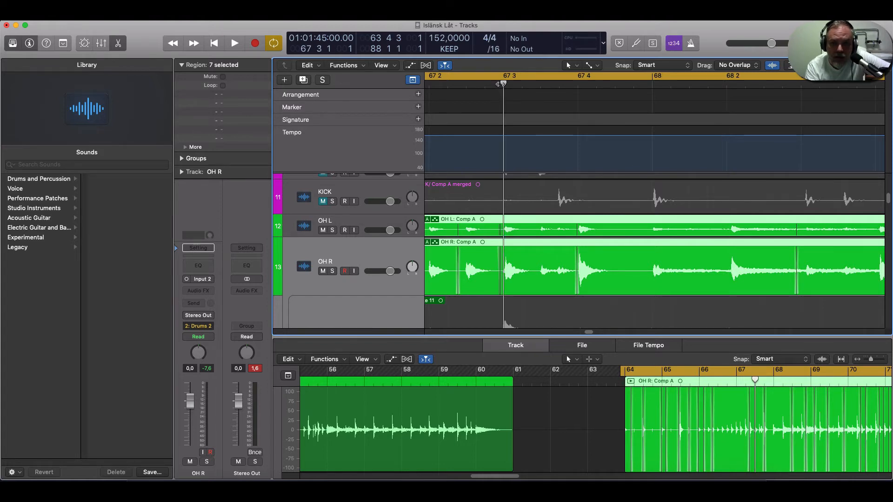
{"action": "key", "text": "space"}
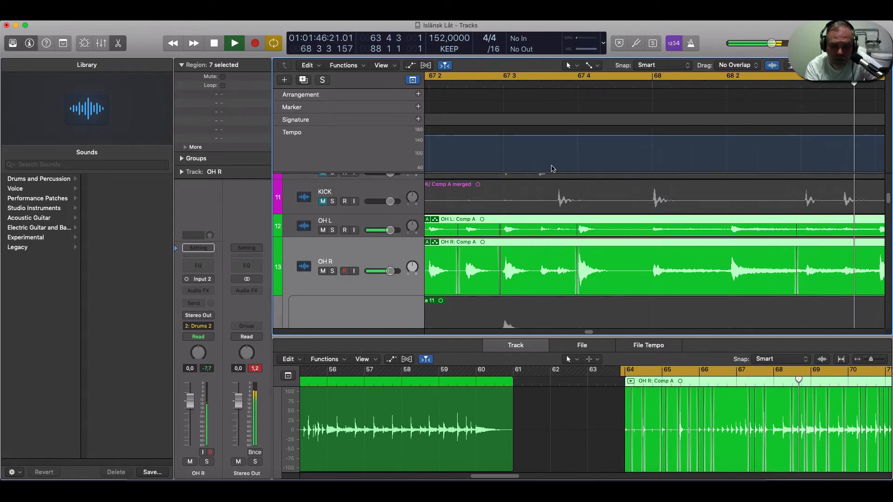
{"action": "key", "text": "space"}
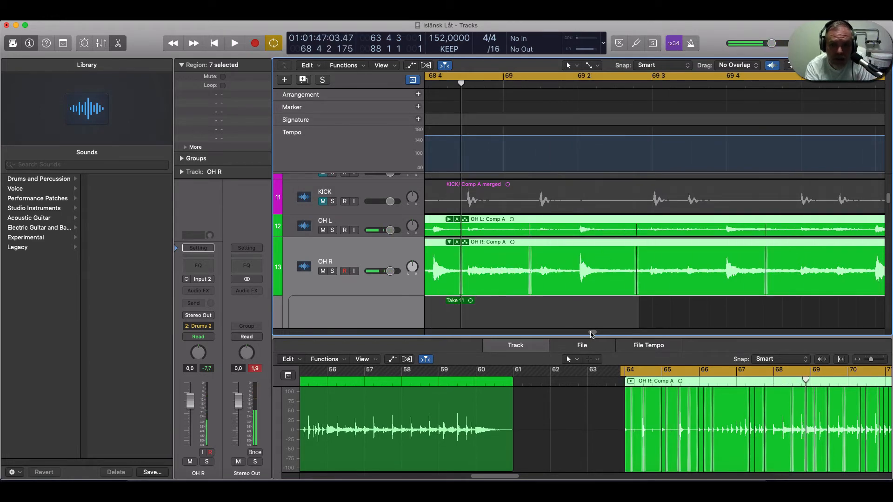
Check the comped overhead hits against beats 1 and 2 of bar 68.
{"action": "left_click_drag", "start_coordinate": [592, 333], "coordinate": [588, 335]}
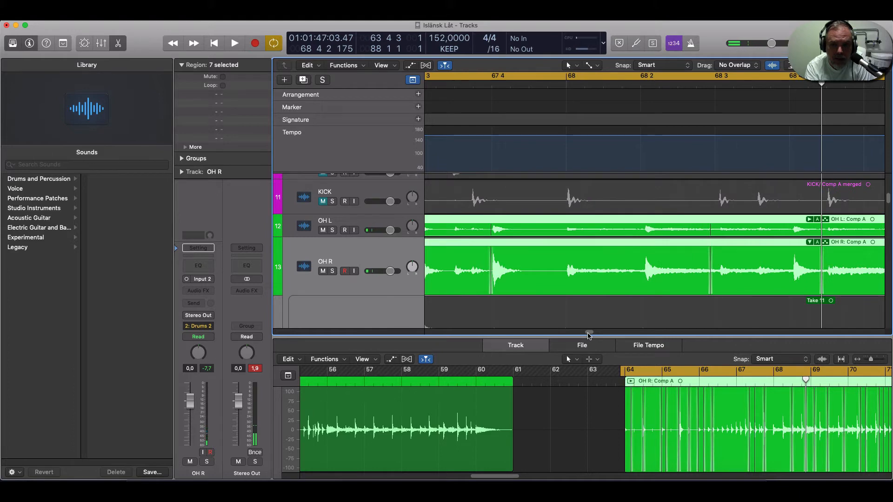
{"action": "left_click", "coordinate": [568, 84]}
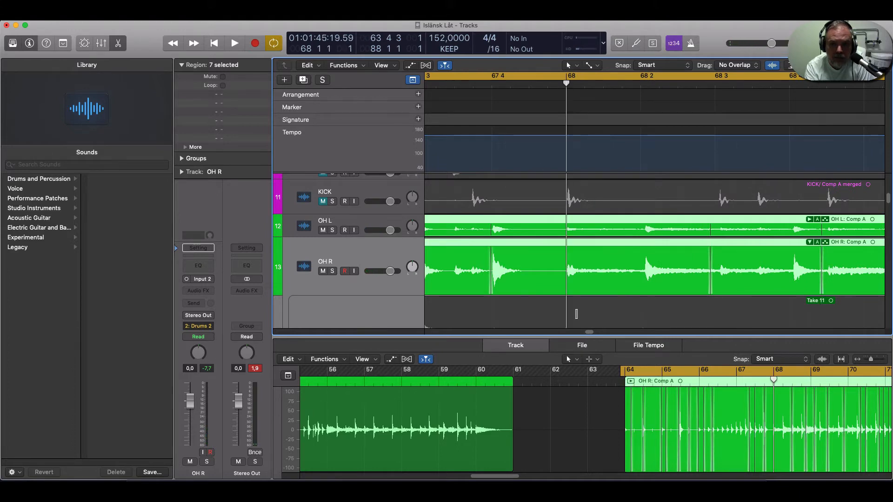
{"action": "left_click", "coordinate": [641, 84]}
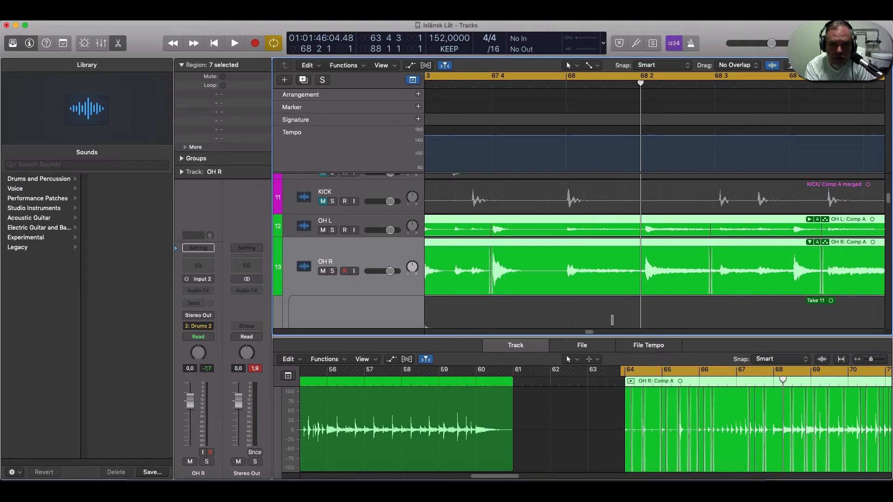
{"action": "scroll", "coordinate": [590, 333], "scroll_direction": "right", "scroll_amount": 5}
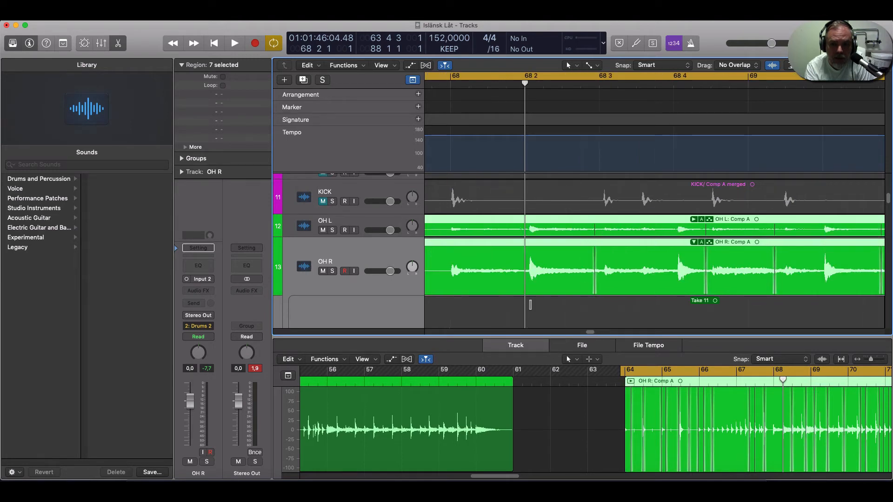
Compare the beat 4 hit of bar 68 across the OH R takes, from Take 10 down to Take 1.
{"action": "left_click", "coordinate": [676, 87]}
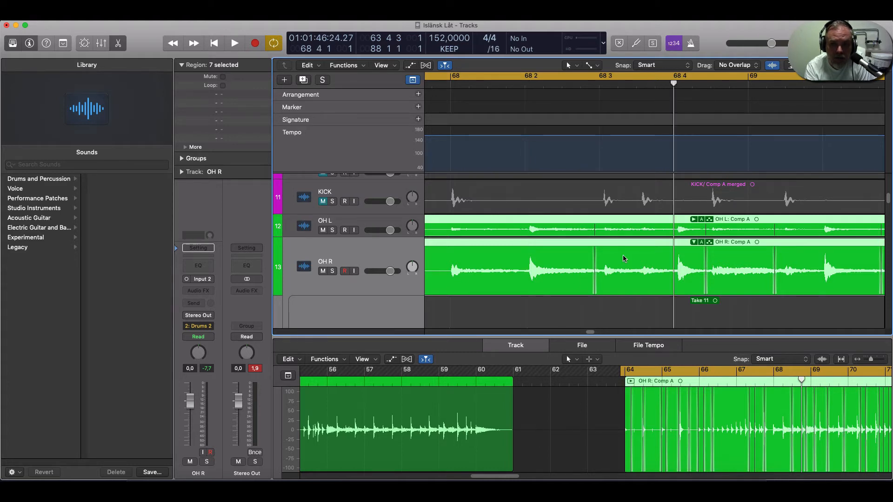
{"action": "scroll", "coordinate": [655, 275], "scroll_direction": "down", "scroll_amount": 6}
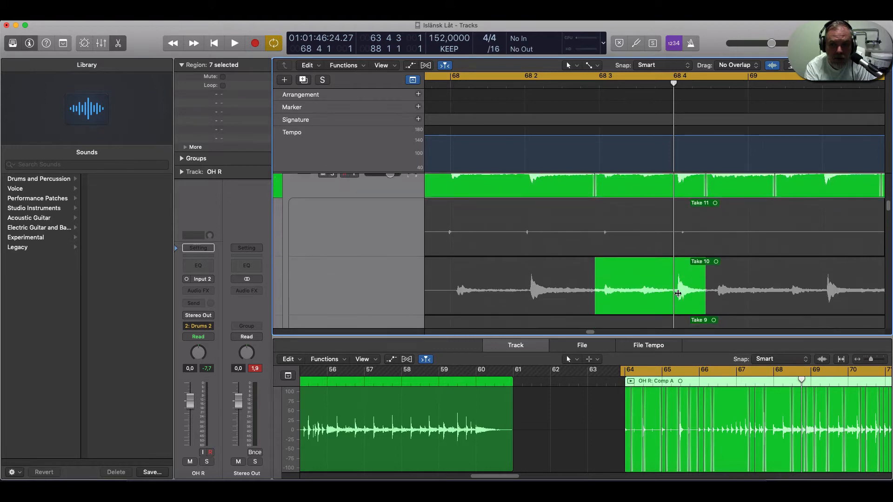
{"action": "scroll", "coordinate": [677, 292], "scroll_direction": "down", "scroll_amount": 6}
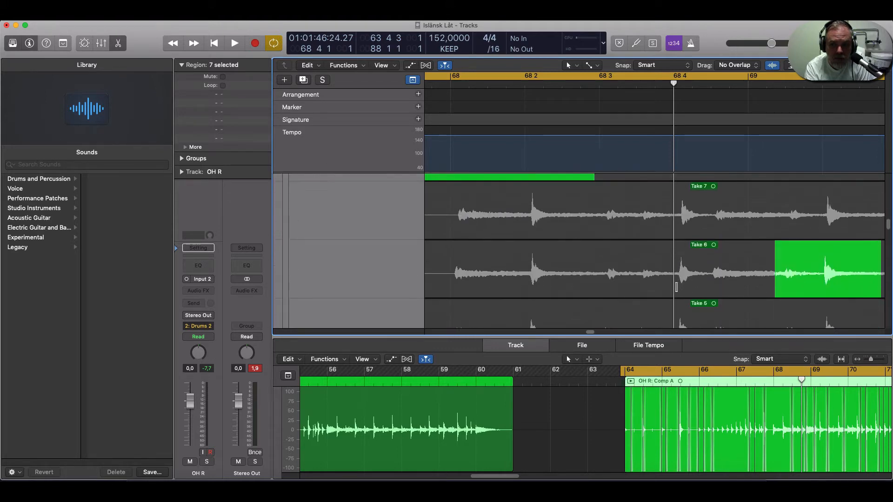
{"action": "scroll", "coordinate": [677, 284], "scroll_direction": "down", "scroll_amount": 5}
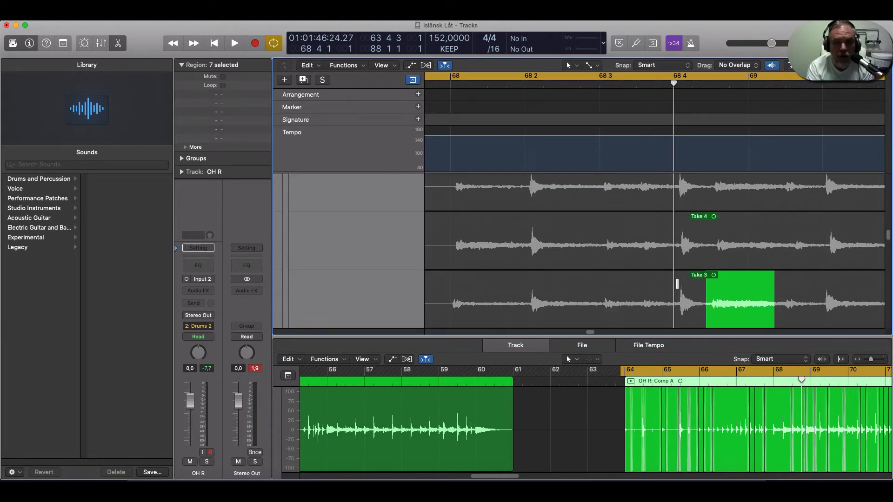
{"action": "scroll", "coordinate": [677, 281], "scroll_direction": "down", "scroll_amount": 3}
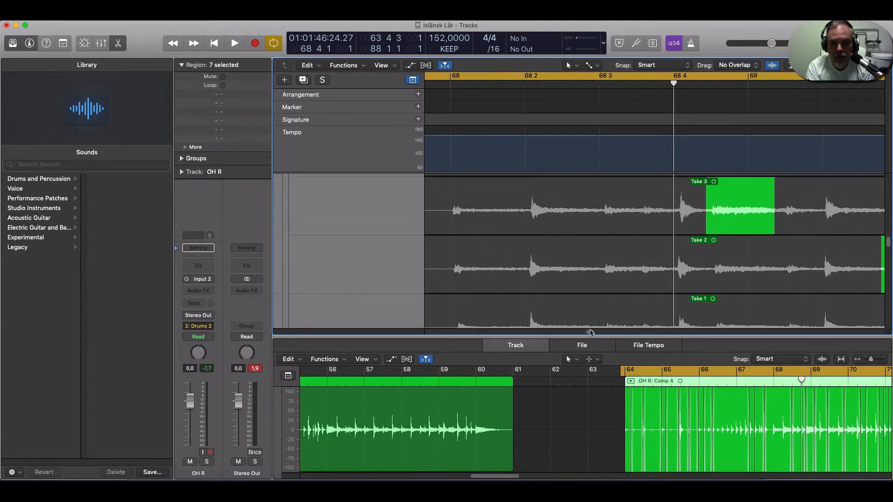
{"action": "scroll", "coordinate": [590, 334], "scroll_direction": "right", "scroll_amount": 2}
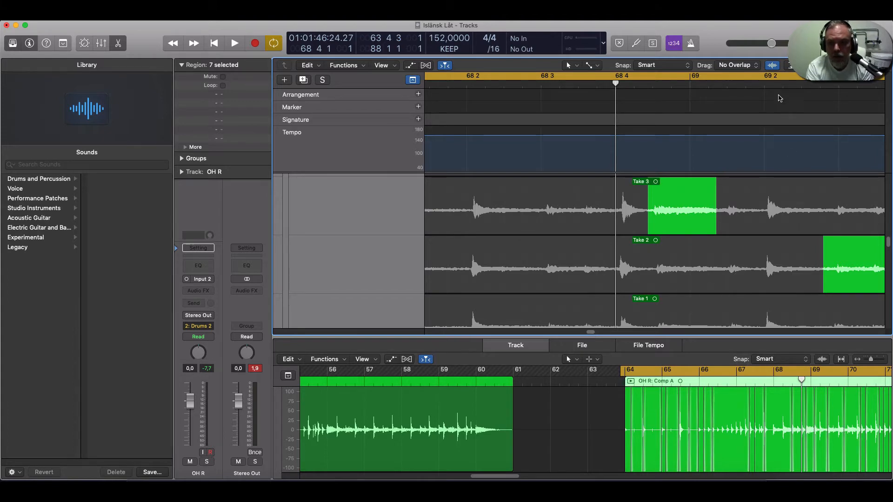
Compare the beat 2 hit of bar 69 across the OH R takes, from Take 1 up to Take 10.
{"action": "left_click", "coordinate": [763, 84]}
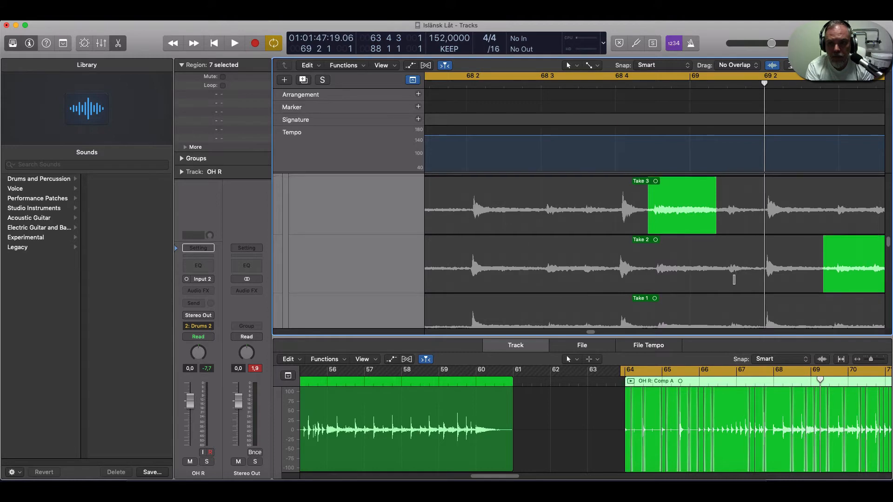
{"action": "scroll", "coordinate": [734, 279], "scroll_direction": "down", "scroll_amount": 1}
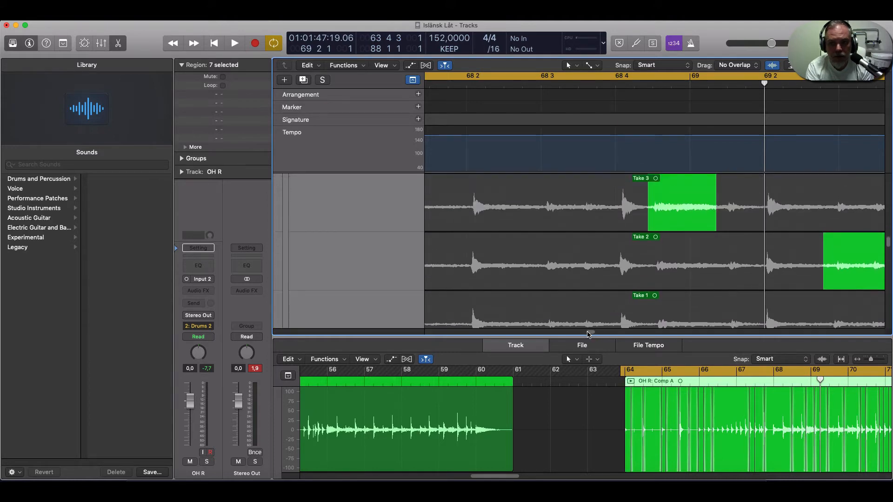
{"action": "scroll", "coordinate": [595, 332], "scroll_direction": "right", "scroll_amount": 5}
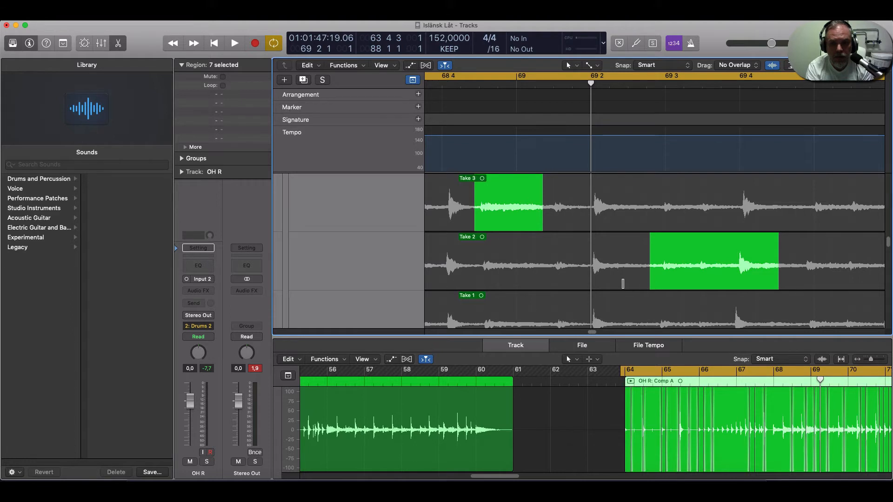
{"action": "scroll", "coordinate": [633, 285], "scroll_direction": "up", "scroll_amount": 8}
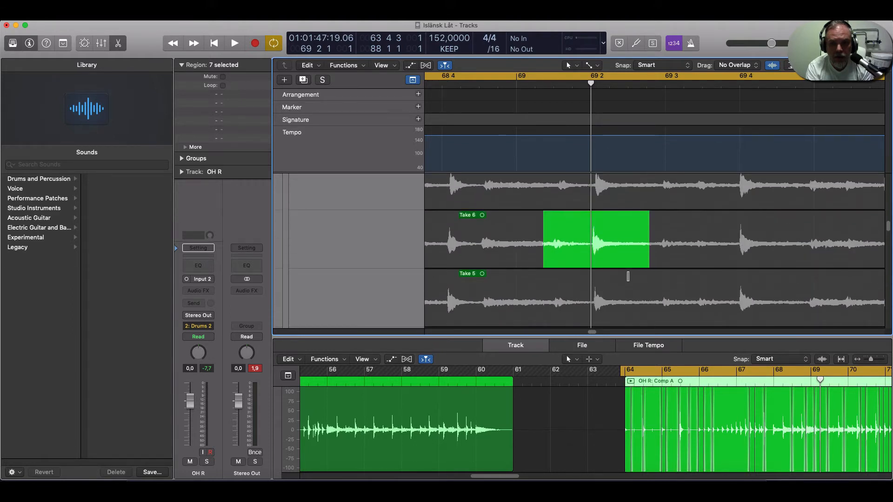
{"action": "scroll", "coordinate": [628, 276], "scroll_direction": "up", "scroll_amount": 6}
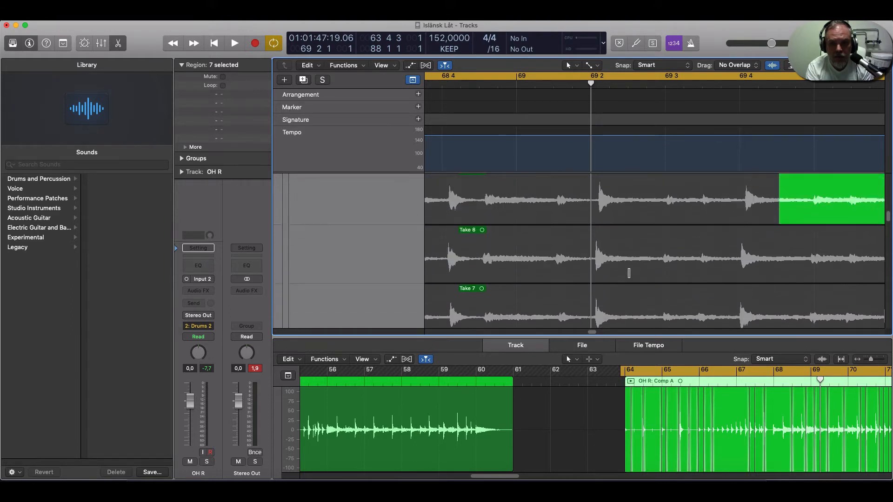
{"action": "scroll", "coordinate": [628, 273], "scroll_direction": "up", "scroll_amount": 3}
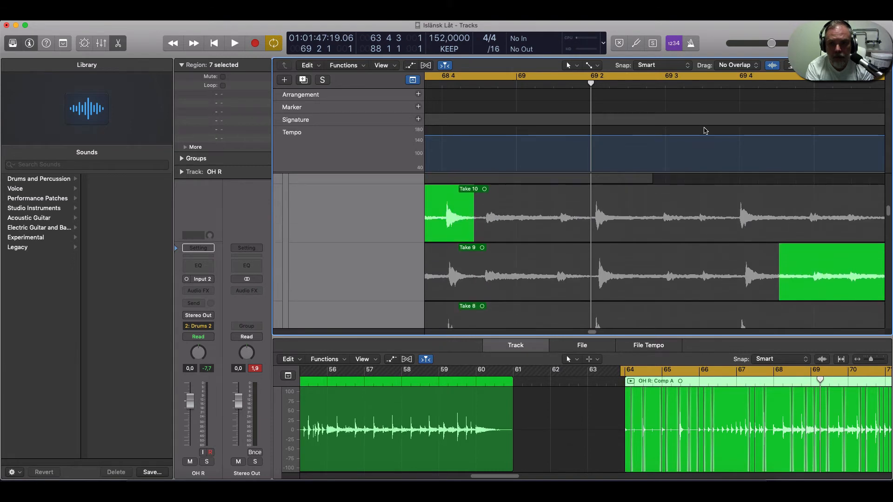
Check the overhead hit at beat 4 of bar 69 in the OH R comp and its upper takes.
{"action": "left_click", "coordinate": [739, 84]}
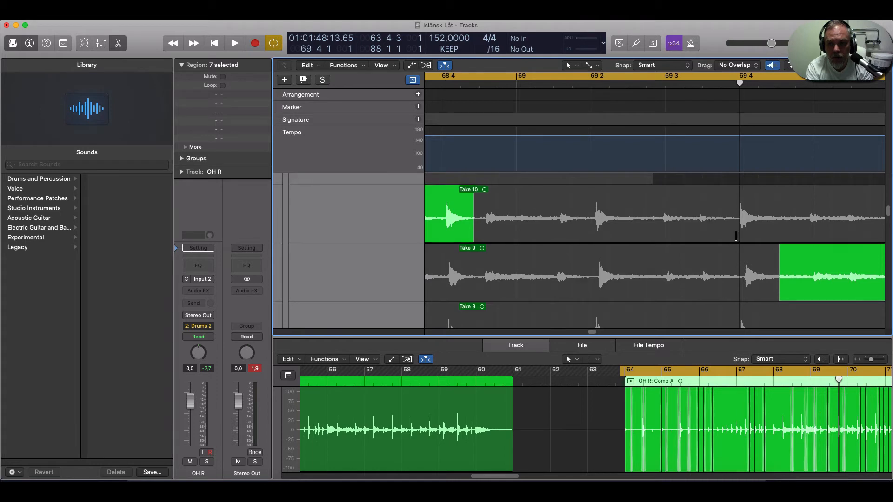
{"action": "scroll", "coordinate": [735, 236], "scroll_direction": "up", "scroll_amount": 3}
{"action": "scroll", "coordinate": [740, 219], "scroll_direction": "up", "scroll_amount": 1}
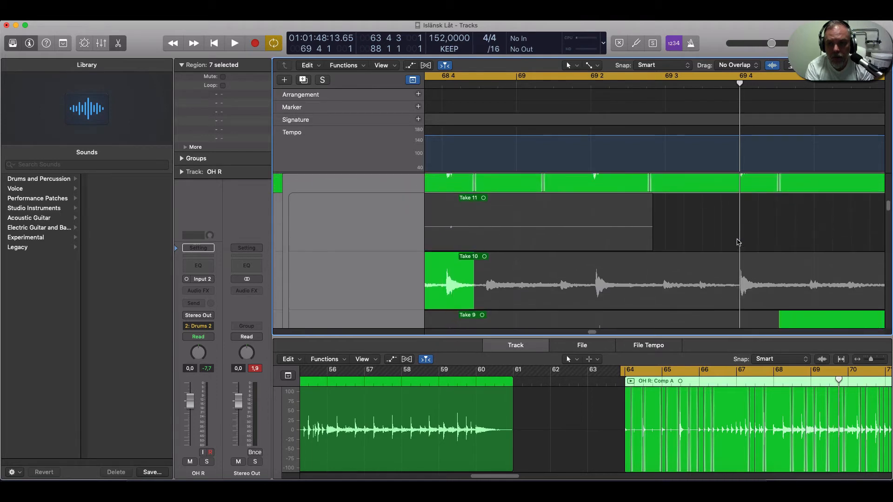
{"action": "scroll", "coordinate": [746, 269], "scroll_direction": "down", "scroll_amount": 2}
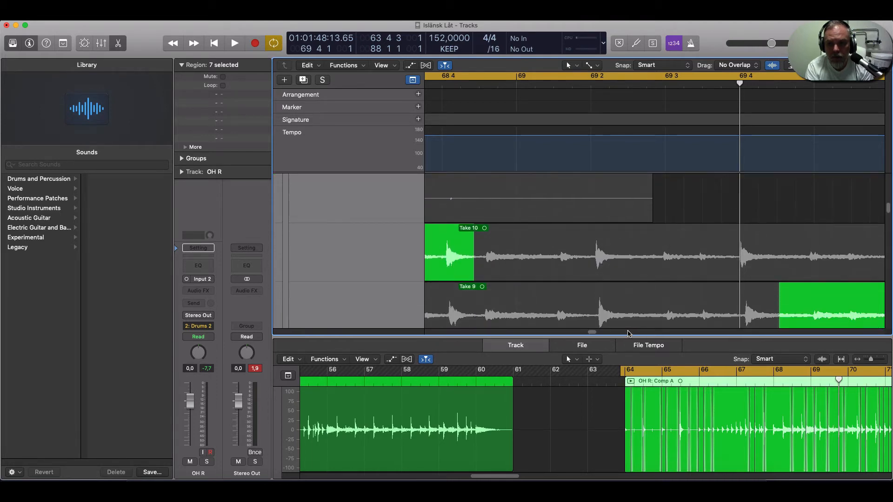
Check the comped OH R hits against beats 2 and 4 of bar 70.
{"action": "scroll", "coordinate": [592, 333], "scroll_direction": "right", "scroll_amount": 2}
{"action": "scroll", "coordinate": [592, 334], "scroll_direction": "right", "scroll_amount": 2}
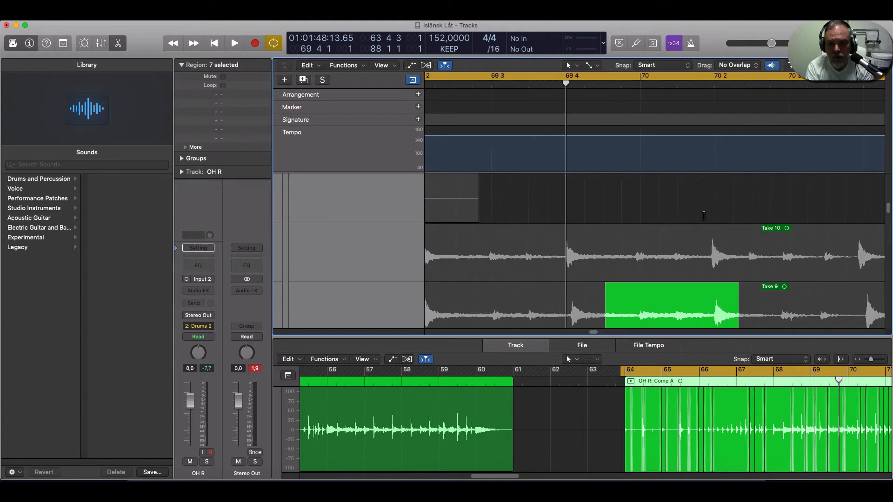
{"action": "left_click", "coordinate": [715, 83]}
{"action": "scroll", "coordinate": [733, 231], "scroll_direction": "up", "scroll_amount": 4}
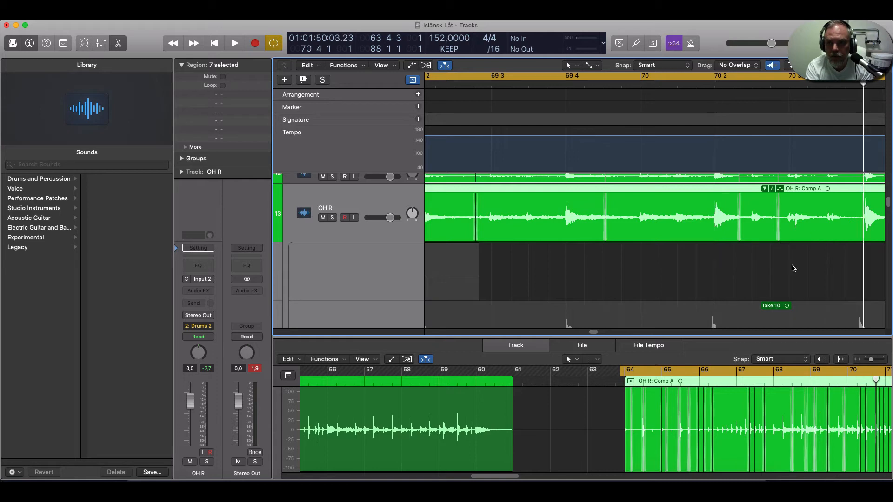
Compare the beat 4 hit of bar 70 across the OH R takes, from Take 10 down to Take 1 and back.
{"action": "scroll", "coordinate": [605, 302], "scroll_direction": "right", "scroll_amount": 5}
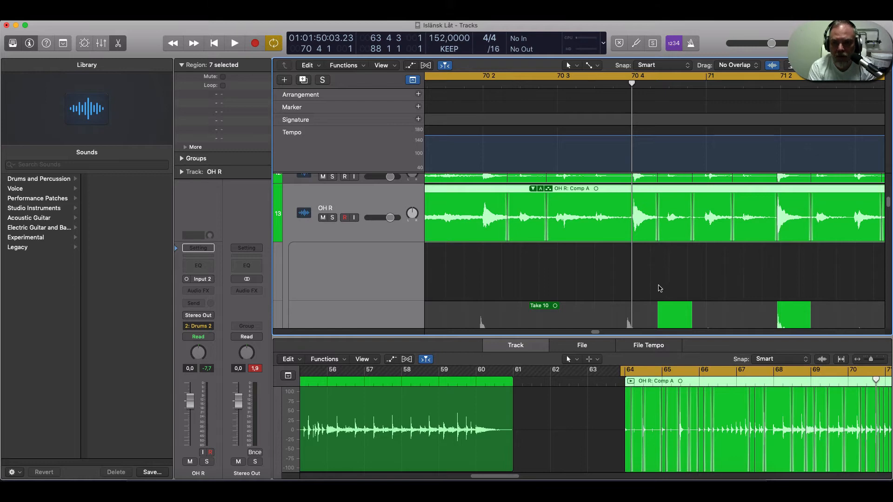
{"action": "scroll", "coordinate": [651, 265], "scroll_direction": "down", "scroll_amount": 5}
{"action": "scroll", "coordinate": [649, 272], "scroll_direction": "down", "scroll_amount": 6}
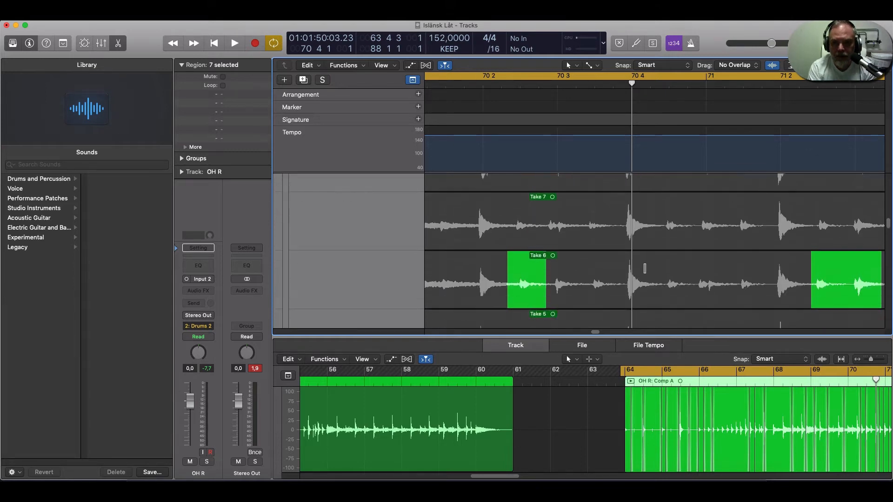
{"action": "scroll", "coordinate": [644, 265], "scroll_direction": "down", "scroll_amount": 5}
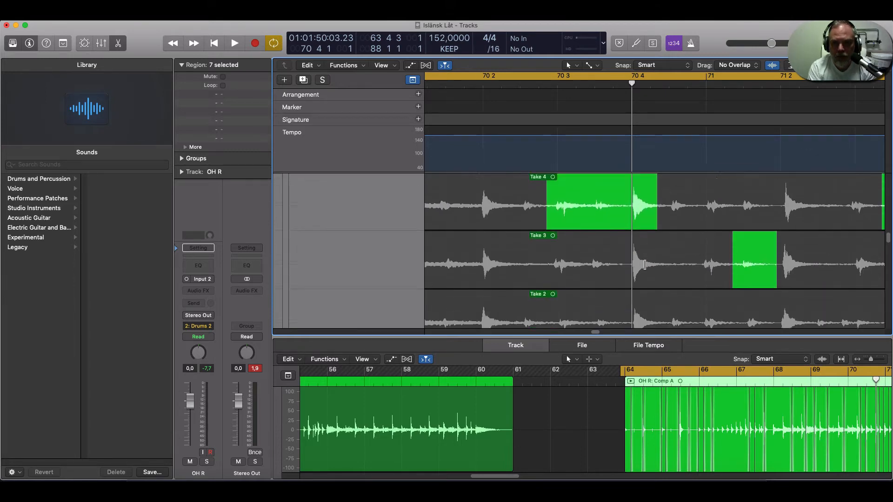
{"action": "scroll", "coordinate": [645, 265], "scroll_direction": "up", "scroll_amount": 4}
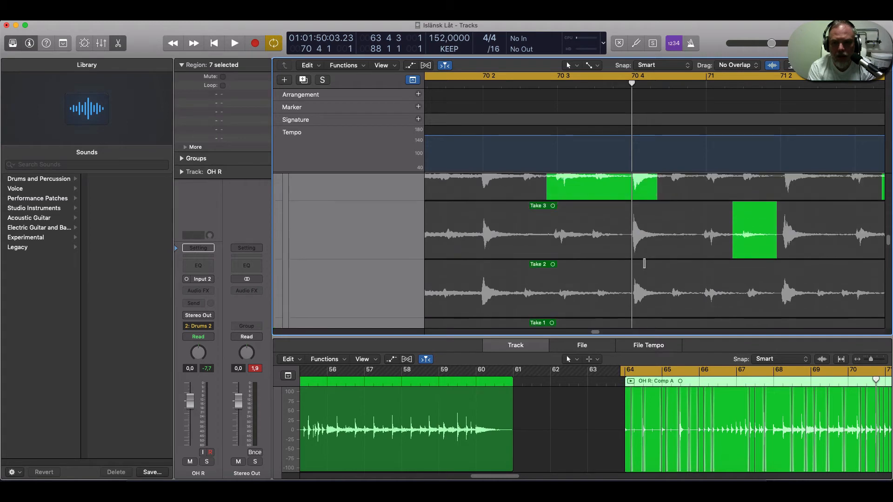
{"action": "scroll", "coordinate": [645, 261], "scroll_direction": "up", "scroll_amount": 3}
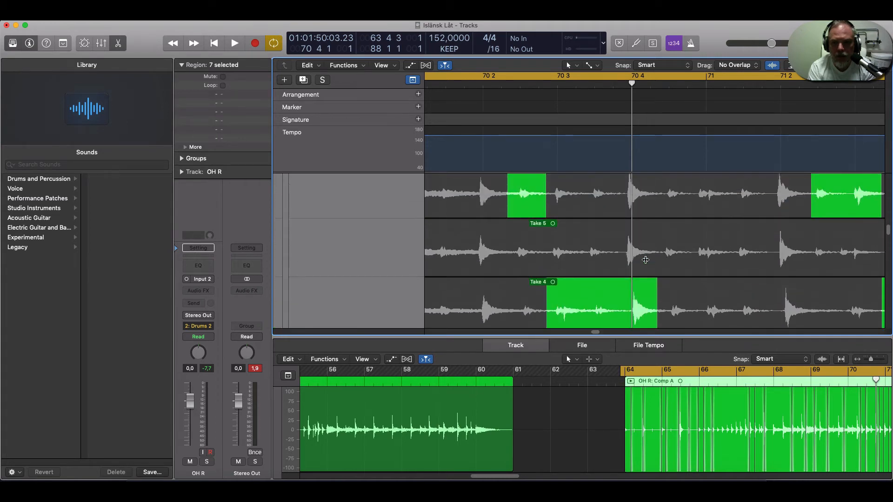
{"action": "scroll", "coordinate": [646, 259], "scroll_direction": "up", "scroll_amount": 5}
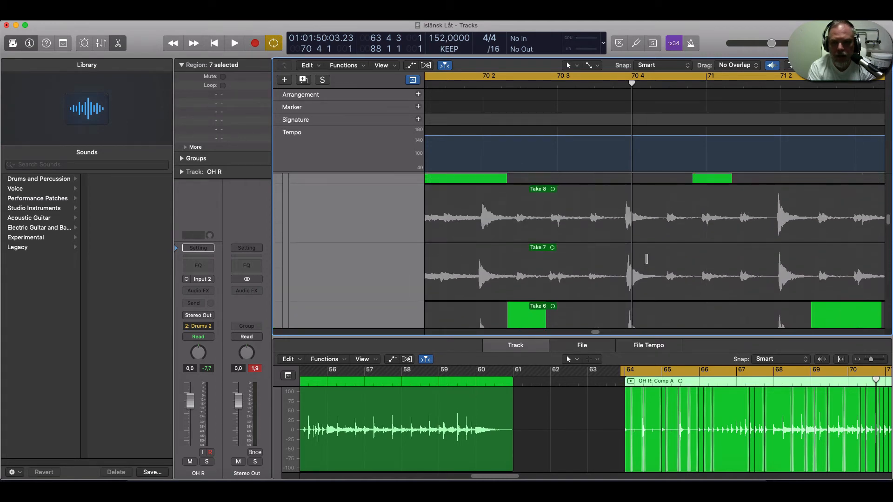
{"action": "scroll", "coordinate": [646, 259], "scroll_direction": "up", "scroll_amount": 2}
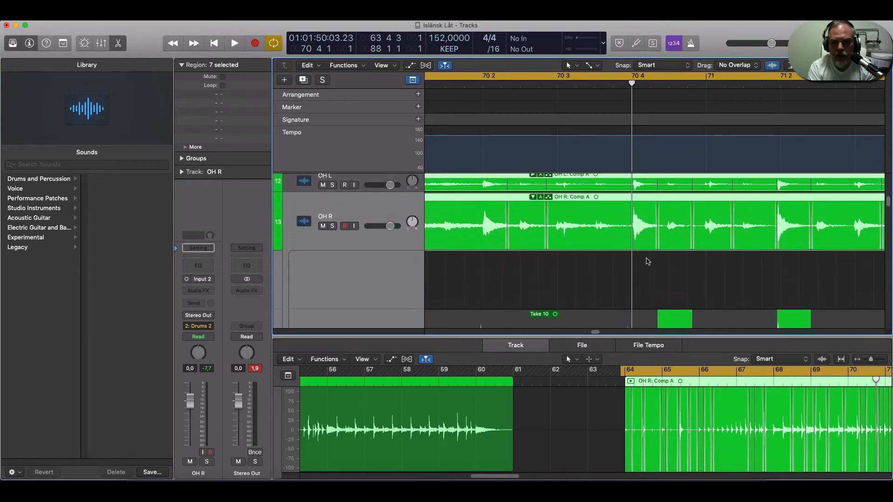
{"action": "scroll", "coordinate": [663, 272], "scroll_direction": "down", "scroll_amount": 1}
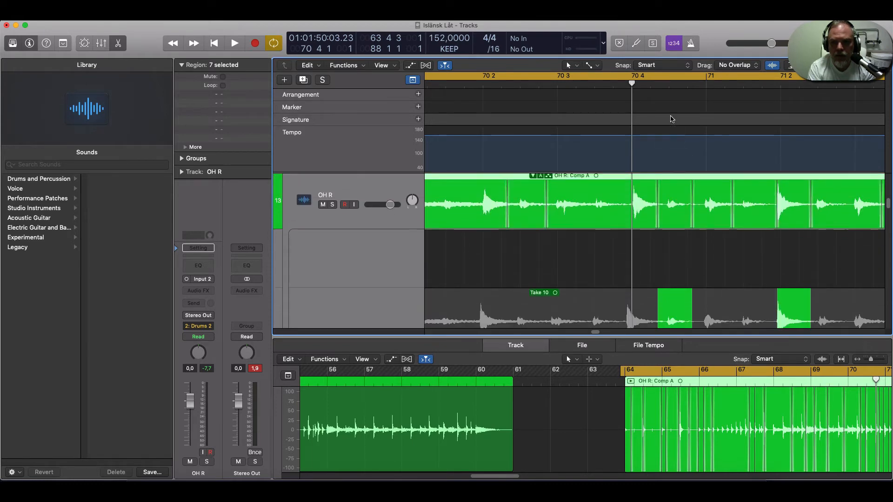
Check the comped hits after beat 4 of bar 70 and at bar 71, and play back the passage from just before beat 3 of bar 70.
{"action": "left_click", "coordinate": [668, 86]}
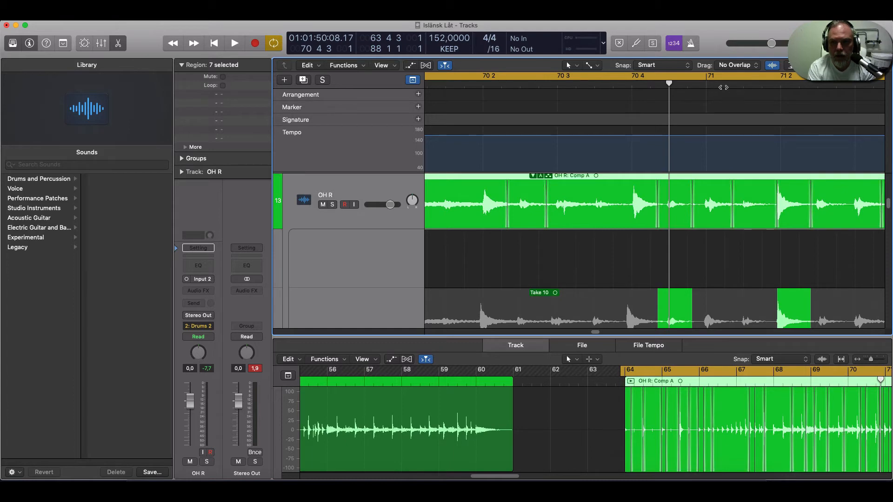
{"action": "left_click", "coordinate": [706, 83]}
{"action": "scroll", "coordinate": [743, 255], "scroll_direction": "down", "scroll_amount": 5}
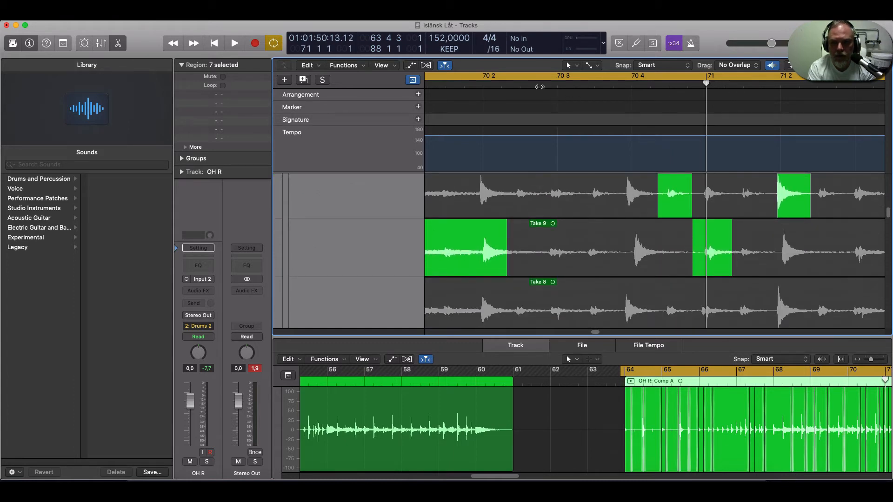
{"action": "left_click", "coordinate": [537, 84]}
{"action": "key", "text": "space"}
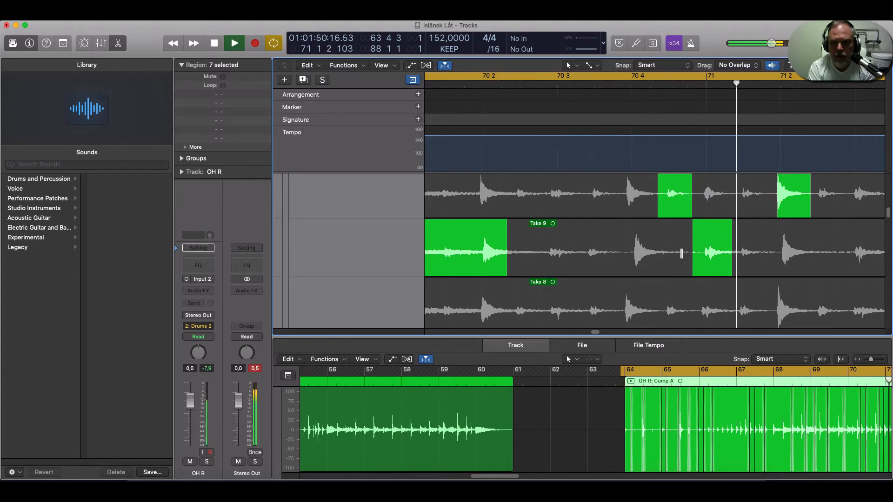
{"action": "key", "text": "space"}
Compare the hit at the start of bar 71 in the OH R and KICK takes, and comp it from Take 10.
{"action": "left_click", "coordinate": [707, 86]}
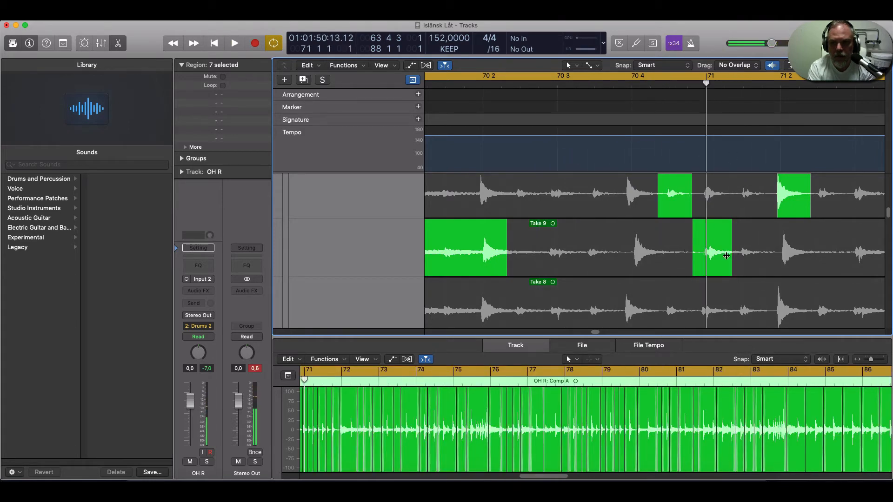
{"action": "scroll", "coordinate": [711, 281], "scroll_direction": "down", "scroll_amount": 10}
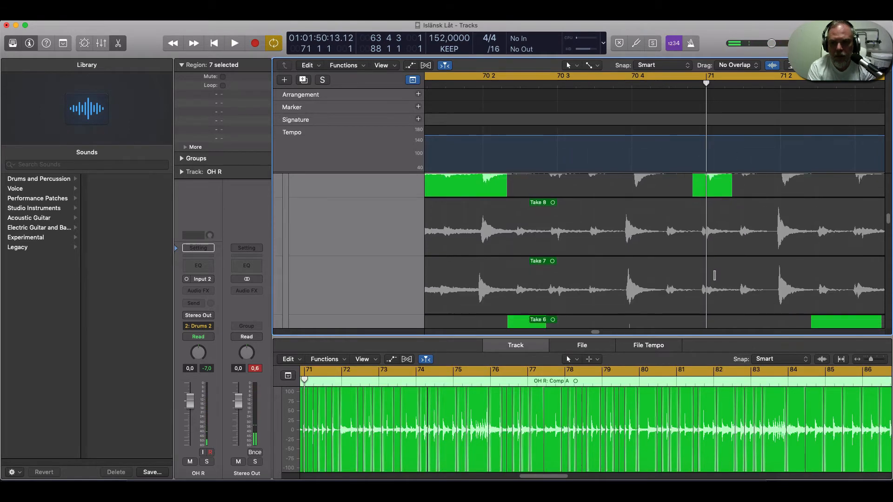
{"action": "scroll", "coordinate": [706, 291], "scroll_direction": "down", "scroll_amount": 5}
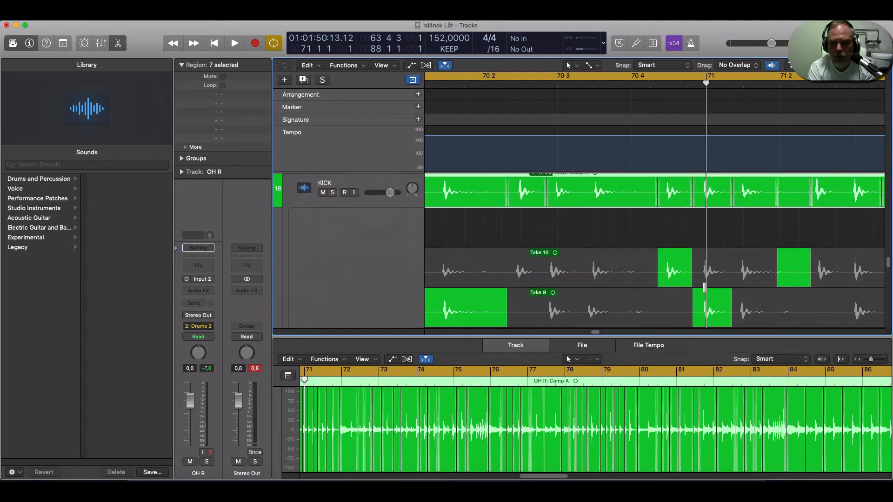
{"action": "scroll", "coordinate": [705, 289], "scroll_direction": "down", "scroll_amount": 2}
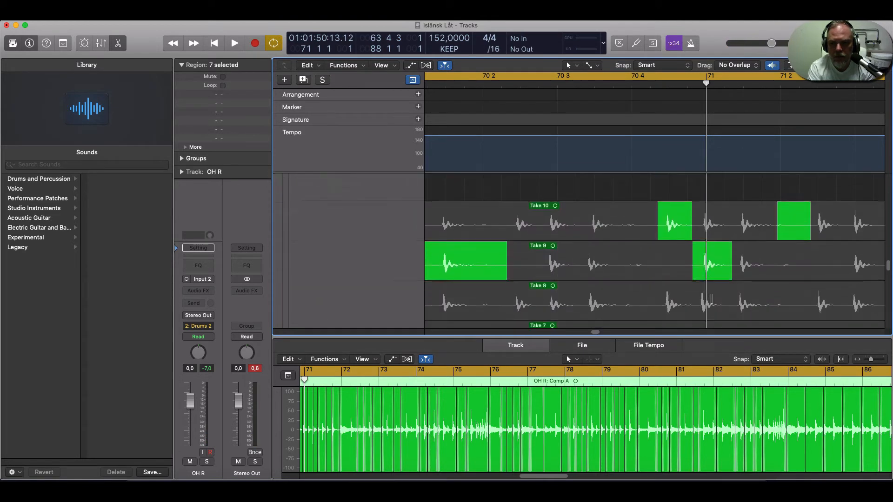
{"action": "scroll", "coordinate": [712, 293], "scroll_direction": "up", "scroll_amount": 10}
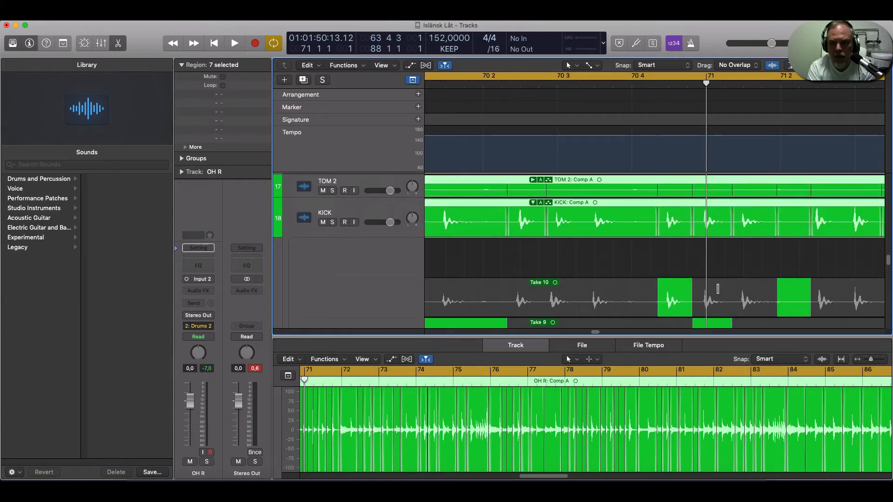
{"action": "scroll", "coordinate": [718, 284], "scroll_direction": "up", "scroll_amount": 8}
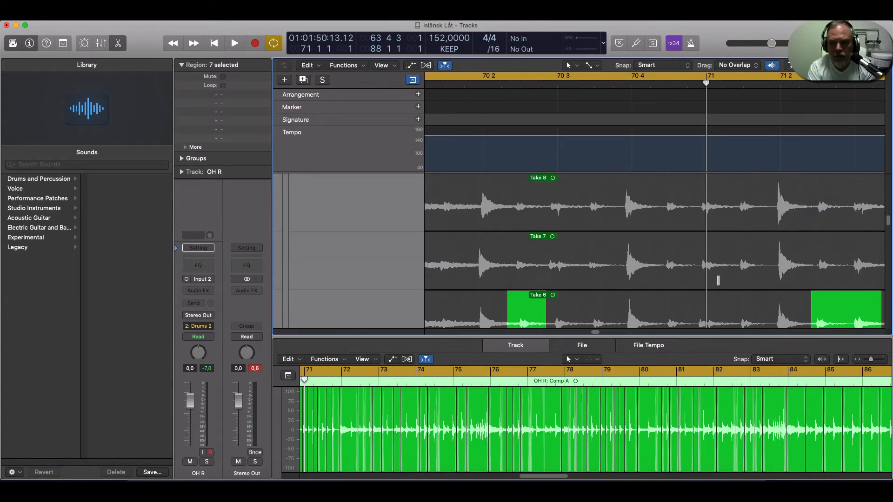
{"action": "scroll", "coordinate": [719, 281], "scroll_direction": "down", "scroll_amount": 1}
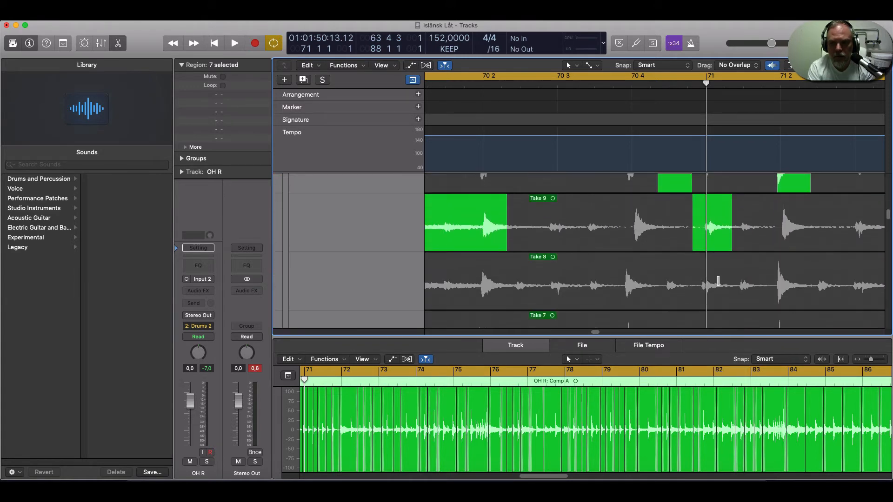
{"action": "left_click_drag", "start_coordinate": [693, 226], "coordinate": [732, 226]}
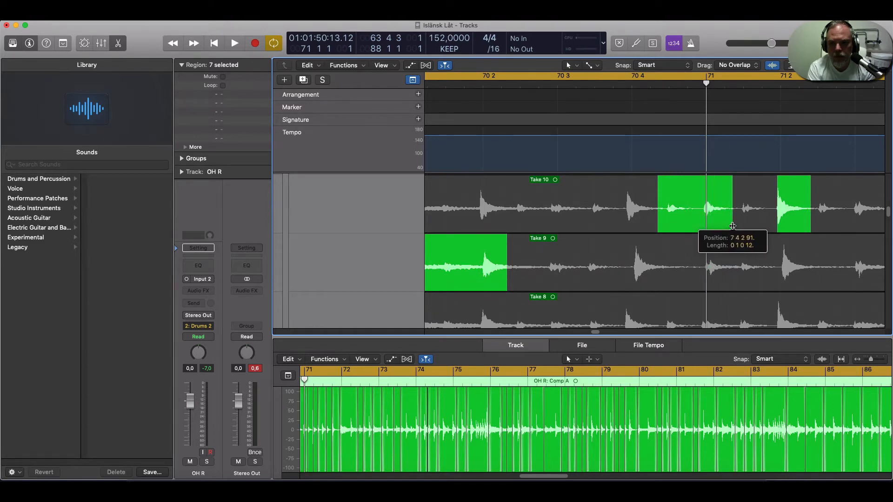
Compare the hit midway between beats 1 and 2 of bar 71 across the takes, and comp it from Take 10 in the KICK folder.
{"action": "left_click", "coordinate": [743, 85]}
{"action": "scroll", "coordinate": [751, 258], "scroll_direction": "down", "scroll_amount": 7}
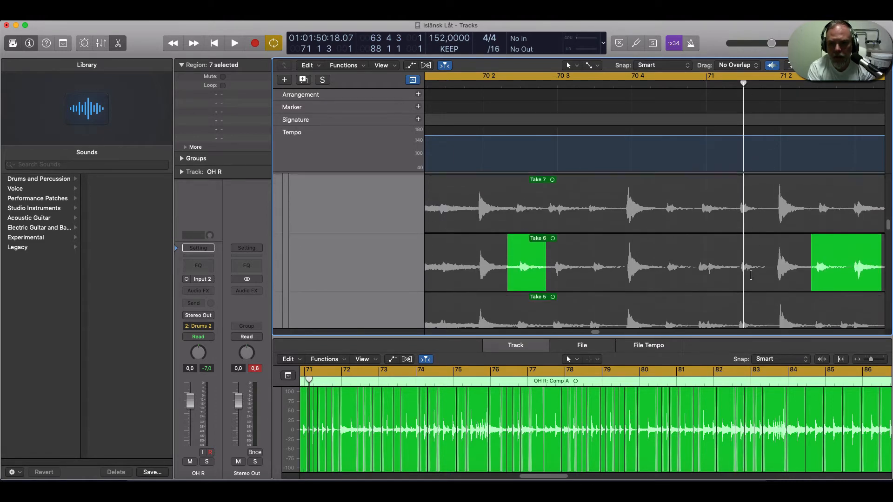
{"action": "scroll", "coordinate": [741, 277], "scroll_direction": "up", "scroll_amount": 10}
{"action": "scroll", "coordinate": [739, 272], "scroll_direction": "down", "scroll_amount": 5}
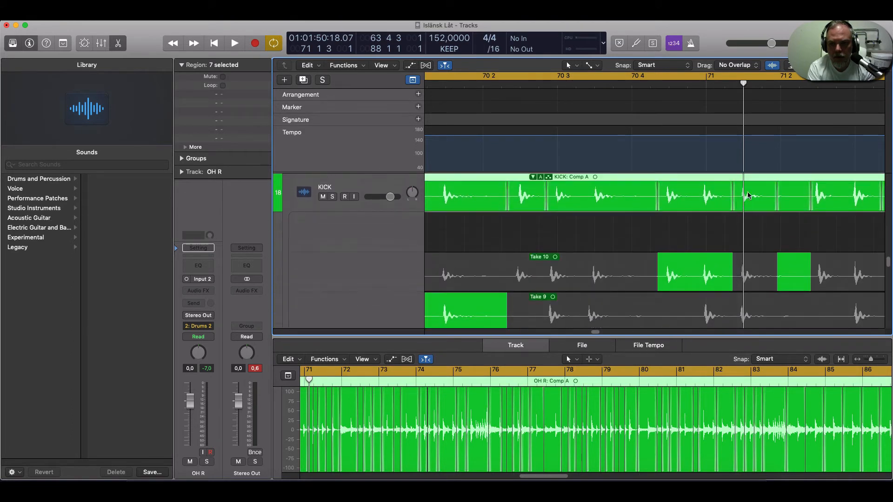
{"action": "scroll", "coordinate": [761, 266], "scroll_direction": "down", "scroll_amount": 3}
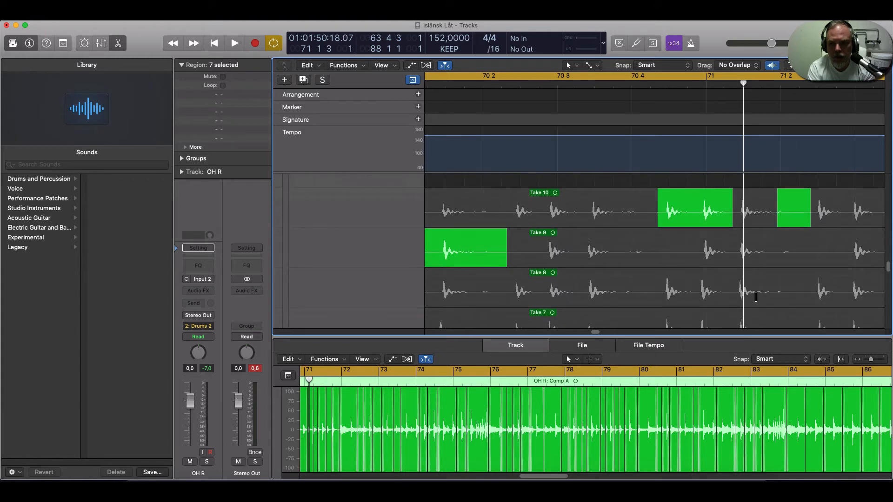
{"action": "scroll", "coordinate": [753, 274], "scroll_direction": "up", "scroll_amount": 4}
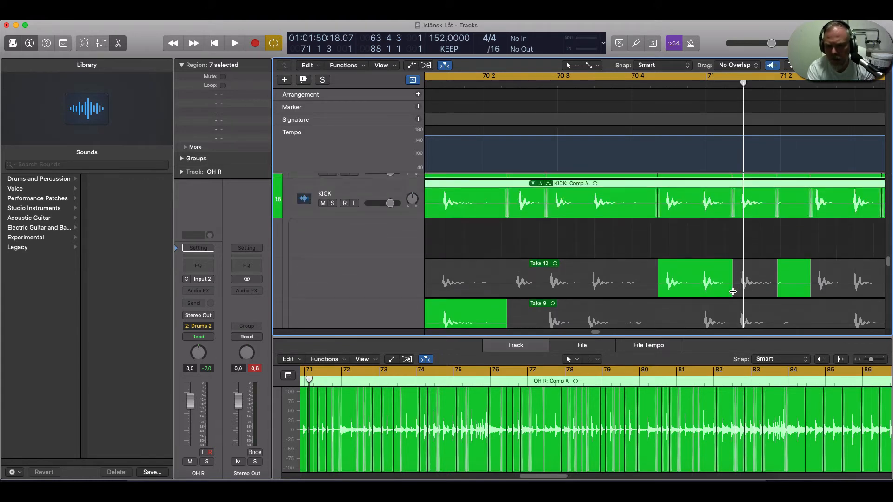
{"action": "left_click_drag", "start_coordinate": [741, 280], "coordinate": [783, 289]}
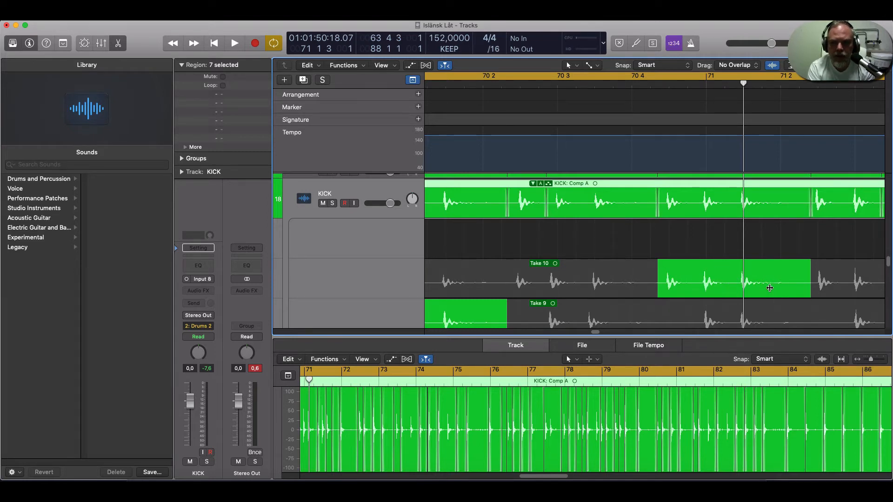
Compare the hit on beat 2 of bar 71 across the OH R takes, and comp it from Take 5.
{"action": "scroll", "coordinate": [746, 275], "scroll_direction": "down", "scroll_amount": 10}
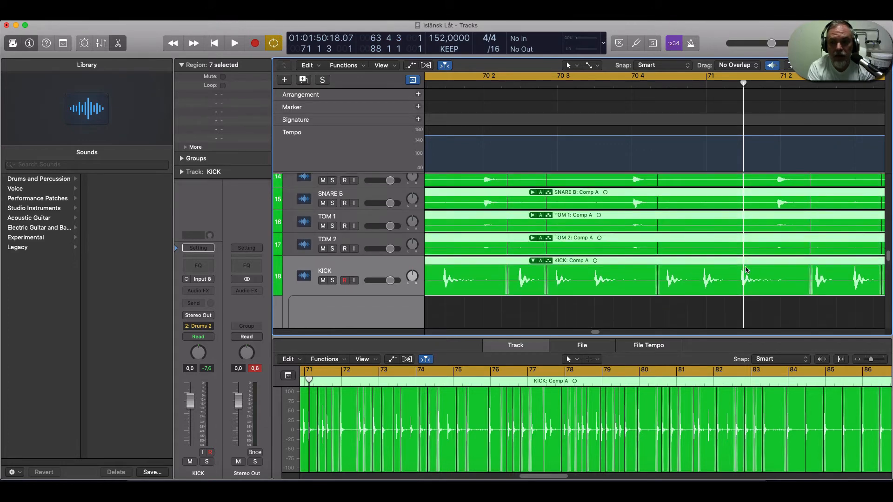
{"action": "scroll", "coordinate": [749, 264], "scroll_direction": "up", "scroll_amount": 8}
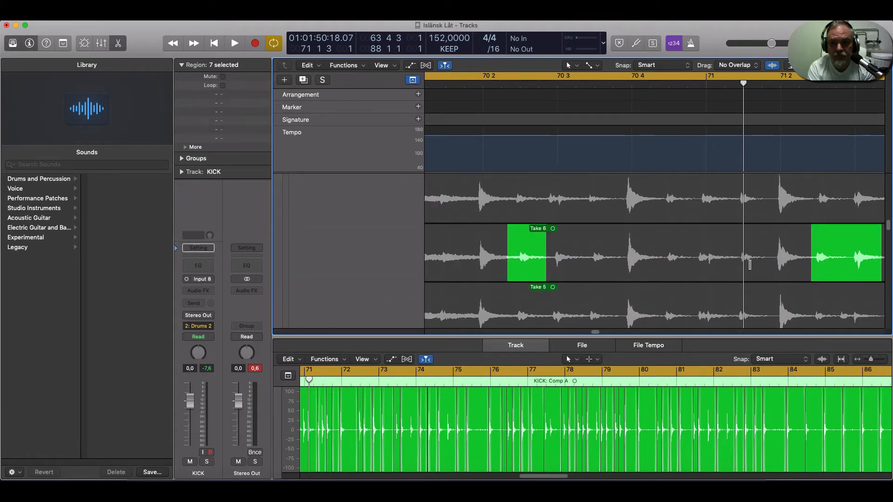
{"action": "scroll", "coordinate": [750, 265], "scroll_direction": "up", "scroll_amount": 2}
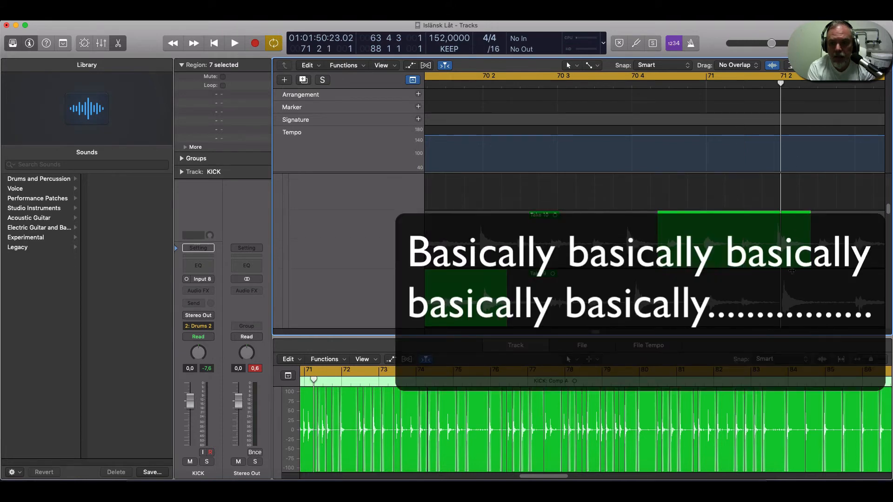
{"action": "scroll", "coordinate": [799, 284], "scroll_direction": "down", "scroll_amount": 5}
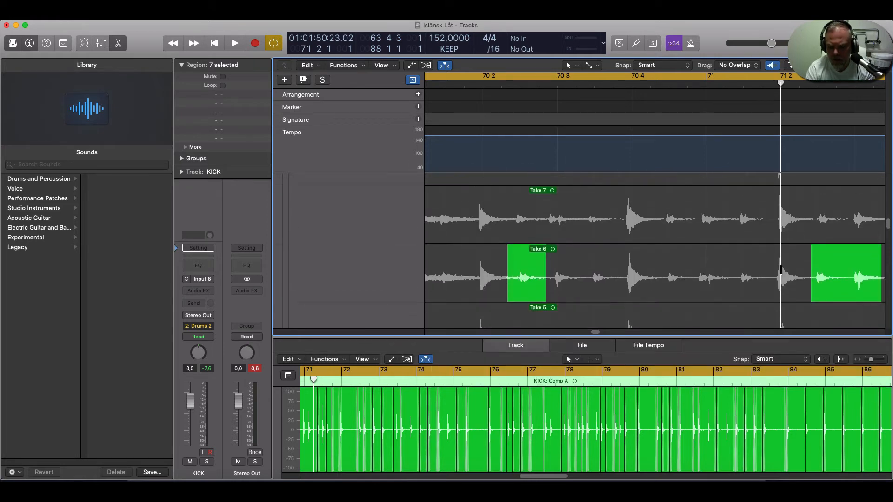
{"action": "key", "text": "super+Right"}
{"action": "key", "text": "super+Right"}
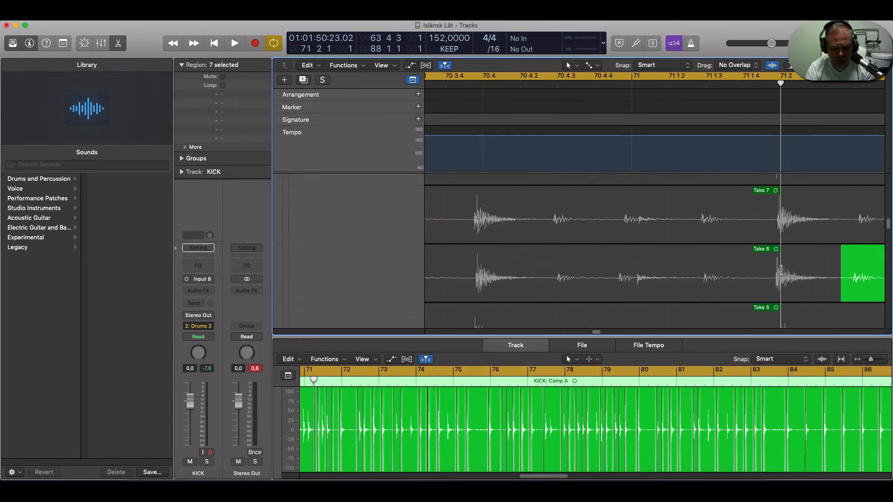
{"action": "key", "text": "super+Left"}
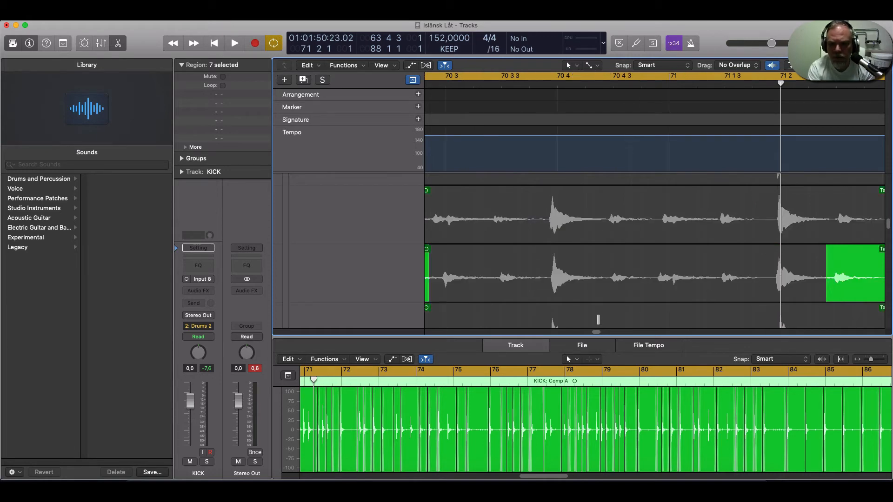
{"action": "scroll", "coordinate": [599, 326], "scroll_direction": "right", "scroll_amount": 4}
{"action": "scroll", "coordinate": [657, 299], "scroll_direction": "down", "scroll_amount": 3}
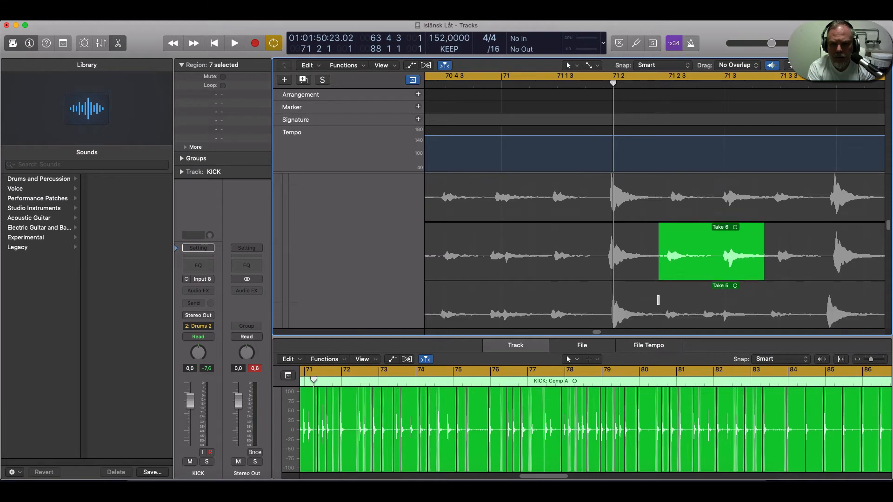
{"action": "scroll", "coordinate": [658, 300], "scroll_direction": "down", "scroll_amount": 3}
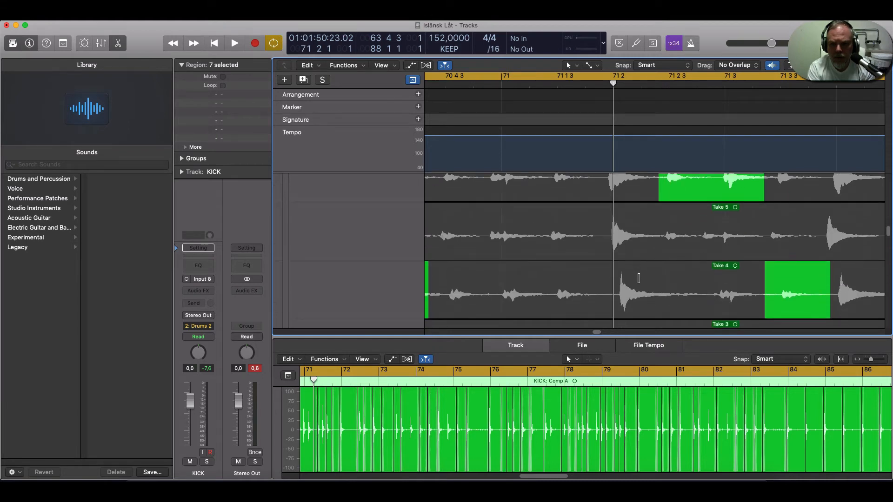
{"action": "scroll", "coordinate": [638, 278], "scroll_direction": "up", "scroll_amount": 2}
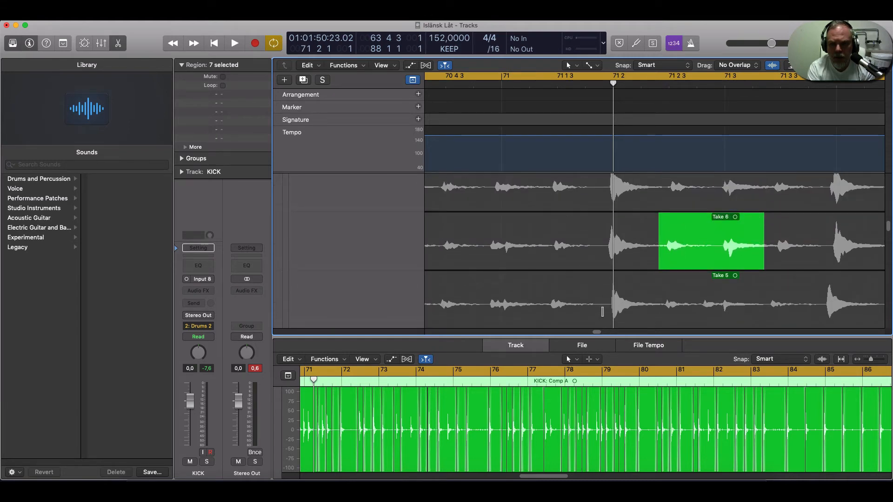
{"action": "left_click_drag", "start_coordinate": [603, 311], "coordinate": [662, 311]}
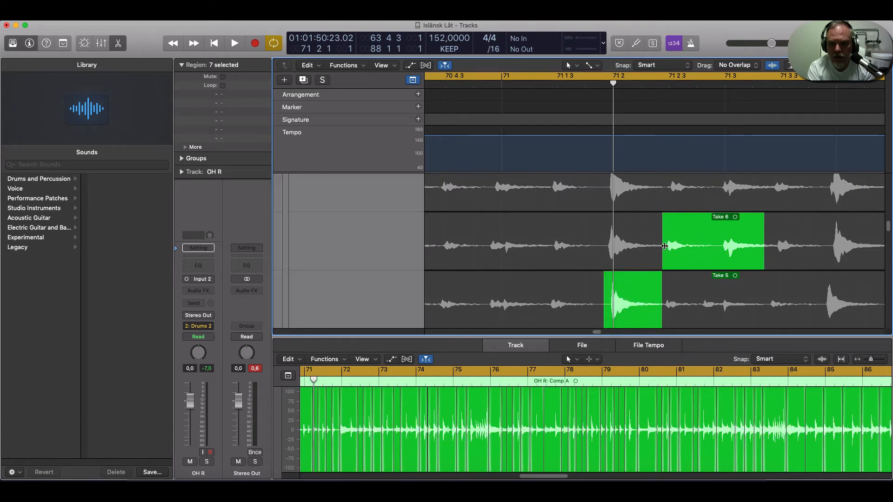
Check the edit point after the beat 2 hit of bar 71 in the OH R takes and the KICK comp.
{"action": "key", "text": "ctrl+f"}
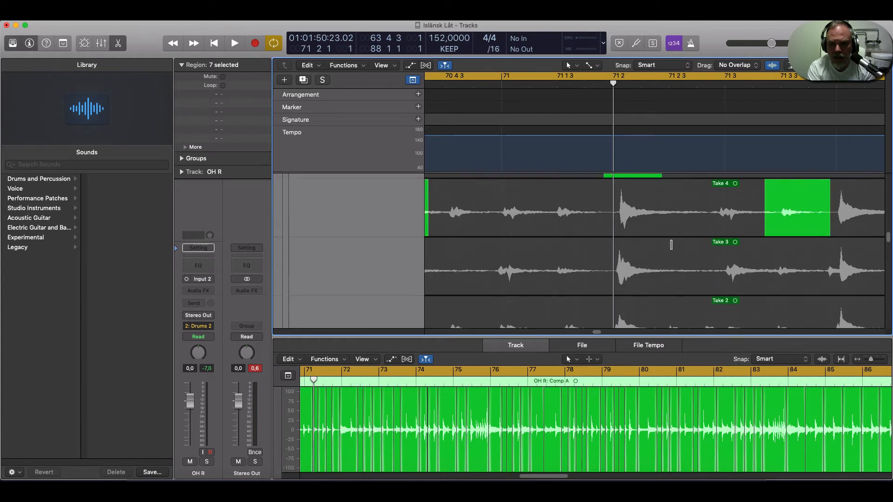
{"action": "scroll", "coordinate": [681, 260], "scroll_direction": "down", "scroll_amount": 5}
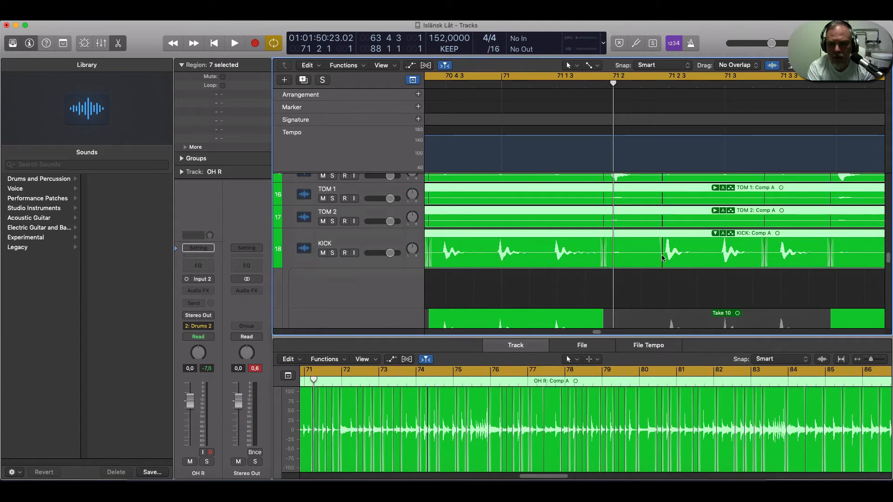
{"action": "scroll", "coordinate": [714, 254], "scroll_direction": "up", "scroll_amount": 10}
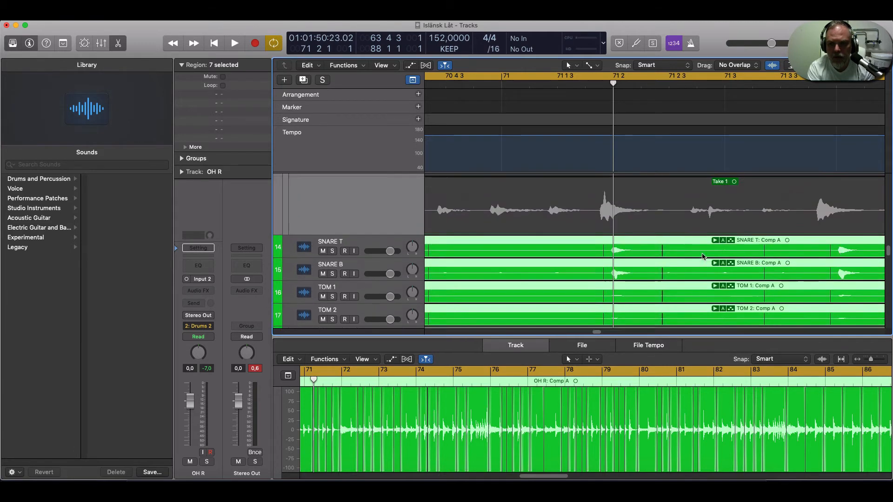
{"action": "scroll", "coordinate": [658, 246], "scroll_direction": "up", "scroll_amount": 5}
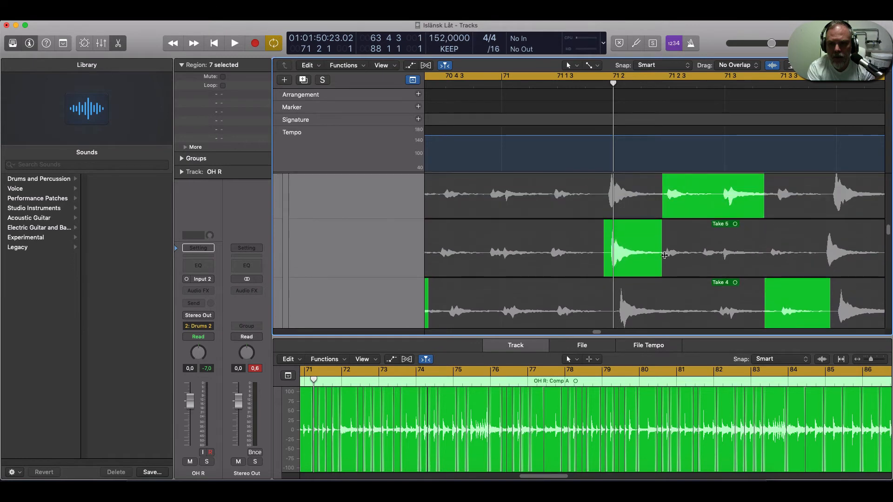
Compare the hit on beat 3 of bar 71 across the OH R takes, from Take 4 up to Take 10.
{"action": "left_click", "coordinate": [724, 86]}
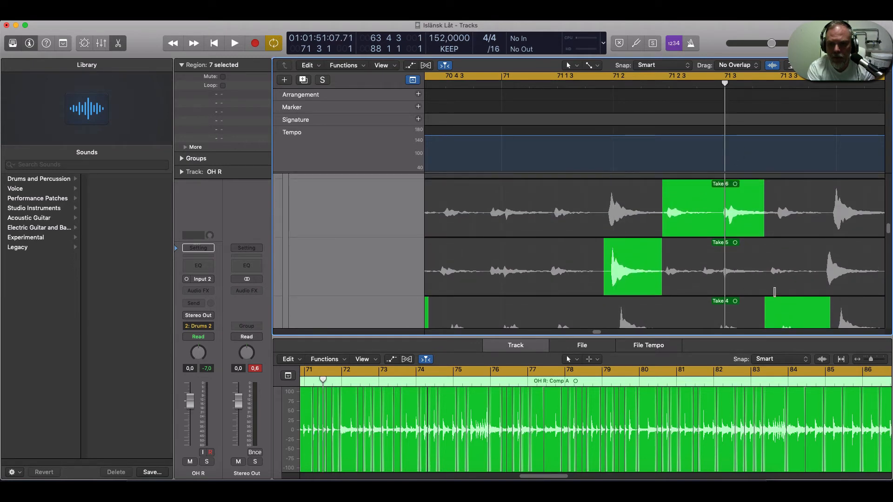
{"action": "scroll", "coordinate": [774, 292], "scroll_direction": "down", "scroll_amount": 2}
{"action": "scroll", "coordinate": [763, 287], "scroll_direction": "up", "scroll_amount": 3}
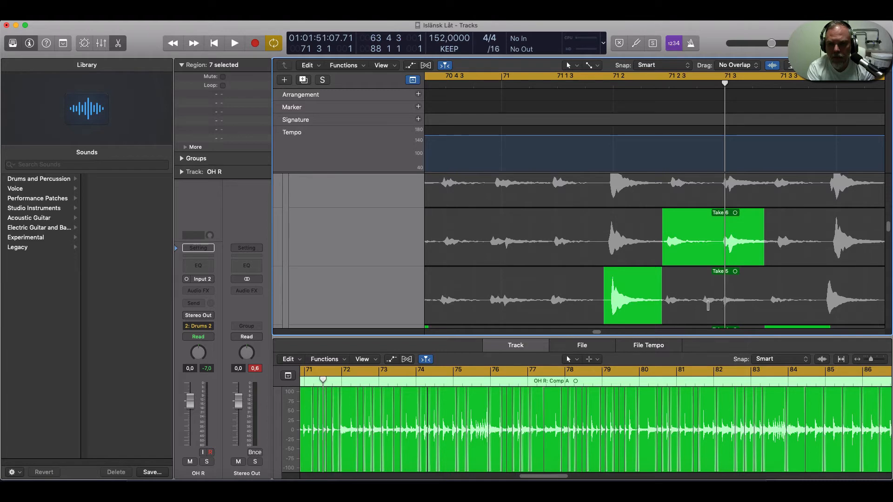
{"action": "scroll", "coordinate": [713, 306], "scroll_direction": "down", "scroll_amount": 1}
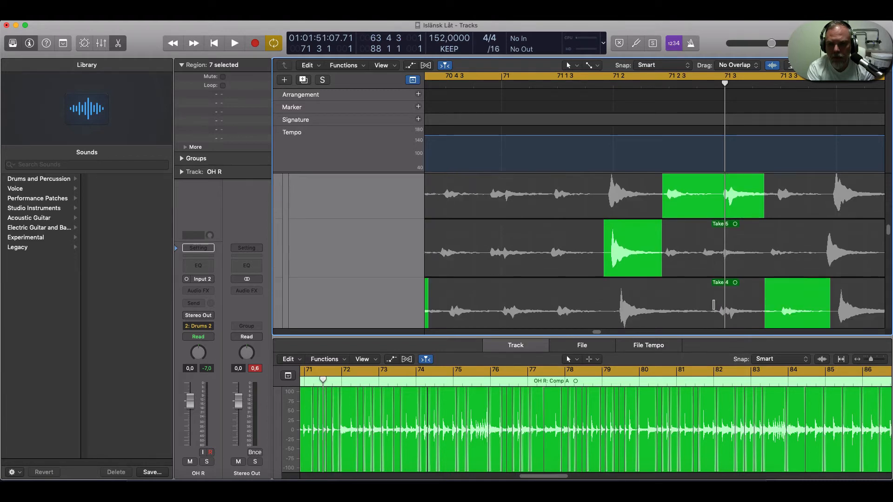
{"action": "scroll", "coordinate": [714, 305], "scroll_direction": "up", "scroll_amount": 3}
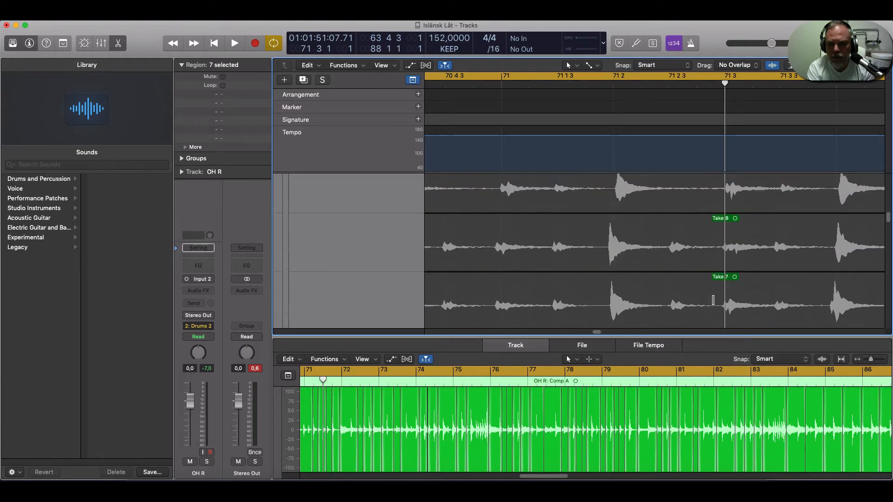
{"action": "scroll", "coordinate": [713, 299], "scroll_direction": "up", "scroll_amount": 2}
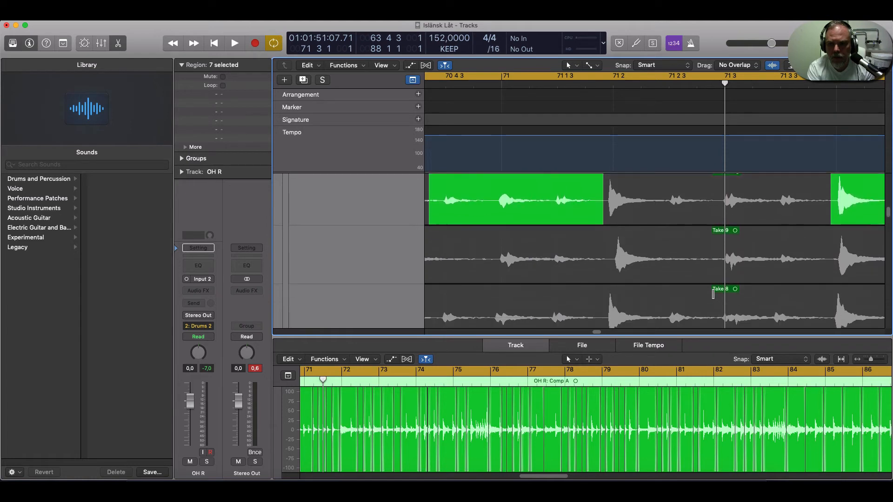
{"action": "scroll", "coordinate": [713, 293], "scroll_direction": "down", "scroll_amount": 3}
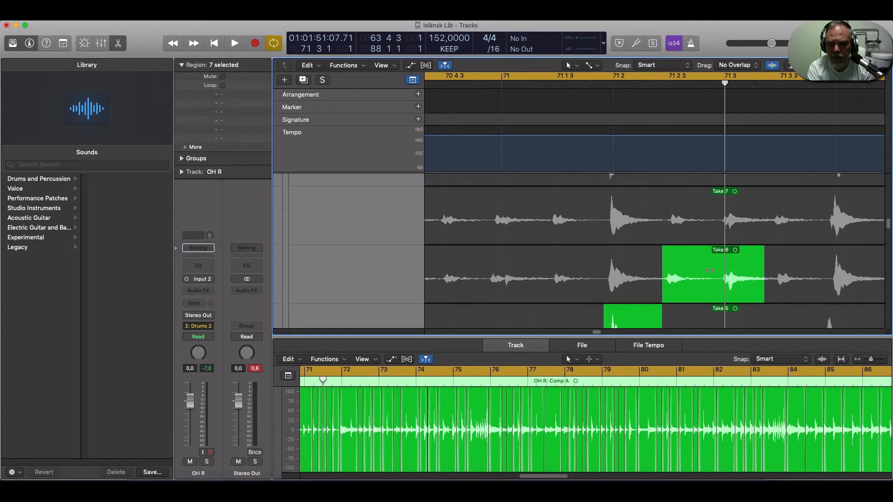
Check the comped hits around beat 3 of bar 71 in OH R, and play back the passage leading up to beat 4.
{"action": "left_click", "coordinate": [669, 85]}
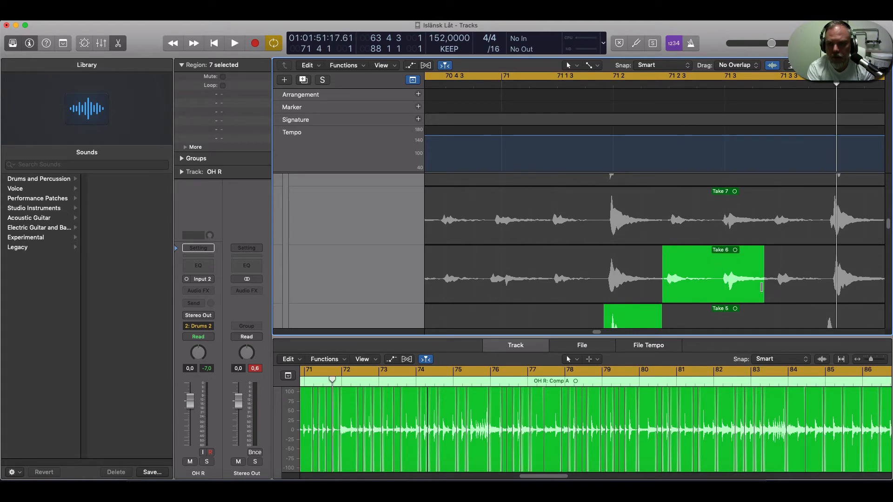
{"action": "left_click_drag", "start_coordinate": [597, 333], "coordinate": [598, 334]}
{"action": "left_click", "coordinate": [550, 82]}
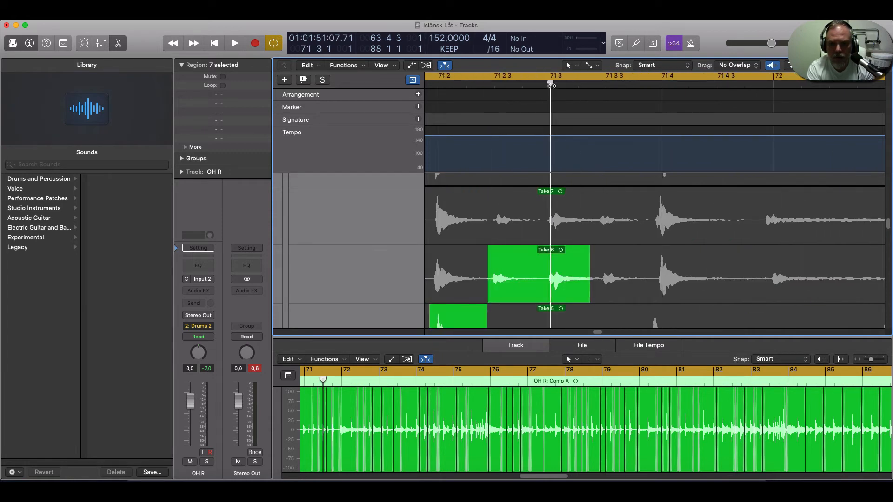
{"action": "scroll", "coordinate": [578, 200], "scroll_direction": "up", "scroll_amount": 3}
{"action": "scroll", "coordinate": [588, 249], "scroll_direction": "up", "scroll_amount": 5}
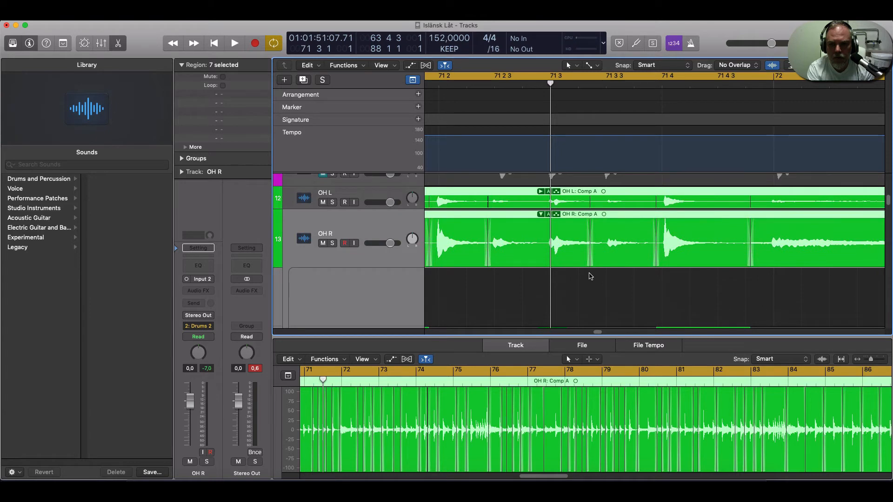
{"action": "key", "text": "space"}
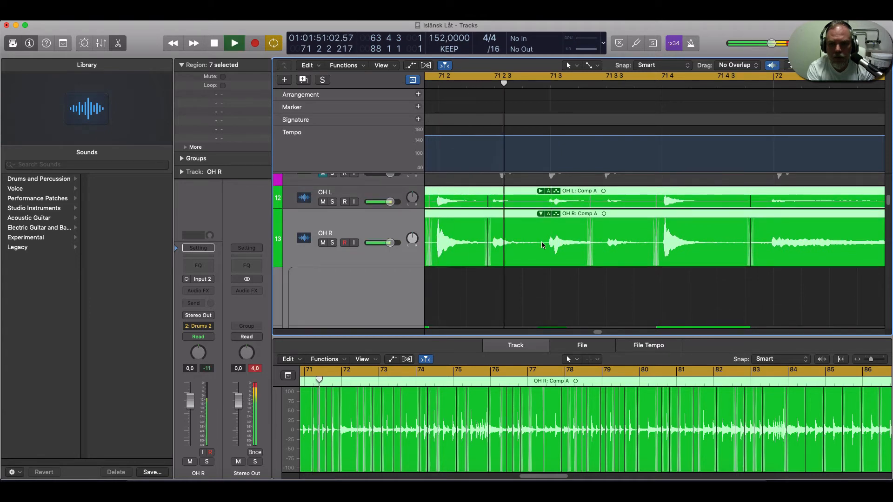
{"action": "key", "text": "space"}
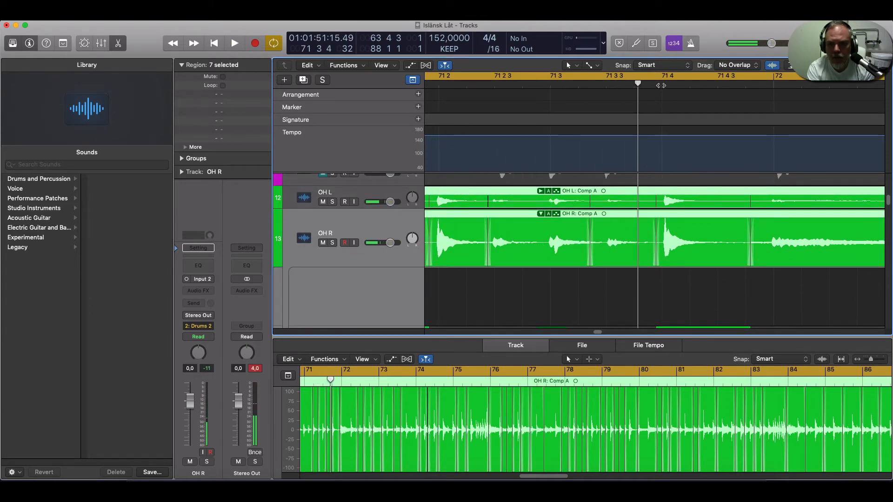
Comp the beat 4 hit of bar 71 from OH R Take 8, ending the selection just before bar 72.
{"action": "left_click", "coordinate": [660, 84]}
{"action": "double_click", "coordinate": [691, 231]}
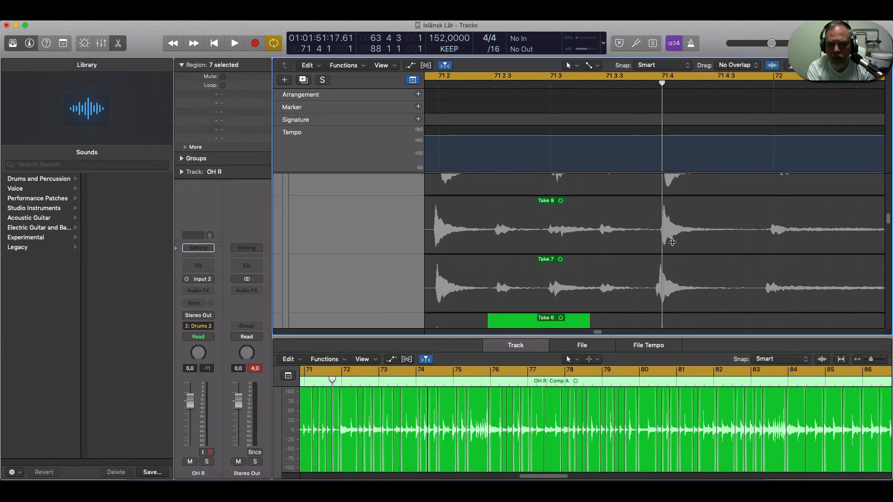
{"action": "left_click_drag", "start_coordinate": [656, 242], "coordinate": [761, 242]}
{"action": "scroll", "coordinate": [774, 245], "scroll_direction": "up", "scroll_amount": 3}
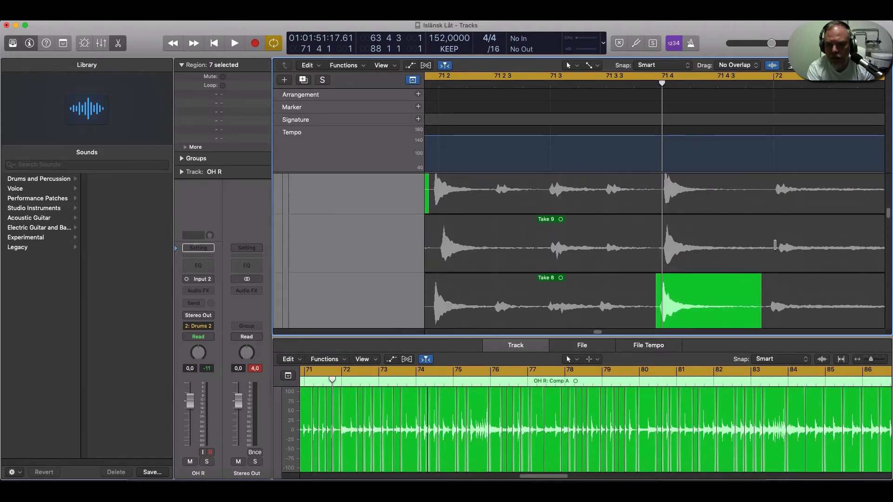
{"action": "scroll", "coordinate": [775, 245], "scroll_direction": "up", "scroll_amount": 5}
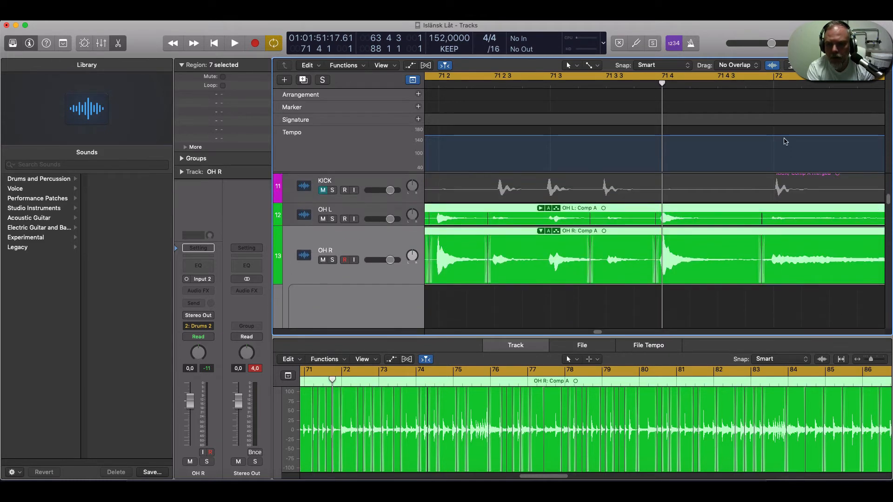
Check the hit at the start of bar 72, and play back the comp from midway between beats 2 and 3 of bar 71.
{"action": "left_click", "coordinate": [774, 82]}
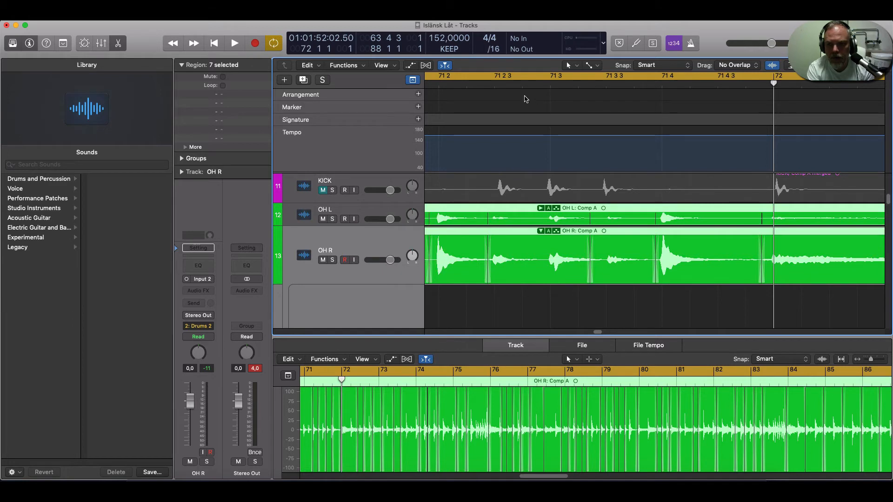
{"action": "left_click", "coordinate": [507, 87]}
{"action": "key", "text": "space"}
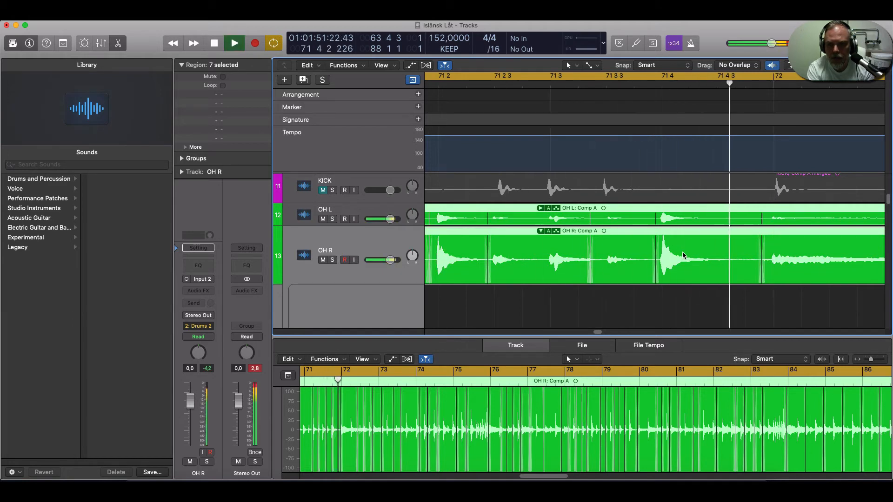
{"action": "key", "text": "space"}
Comp the beat 2 hit of bar 72 from OH R Take 5, ending just before beat 3, and play back the edit.
{"action": "left_click_drag", "start_coordinate": [606, 333], "coordinate": [600, 335]}
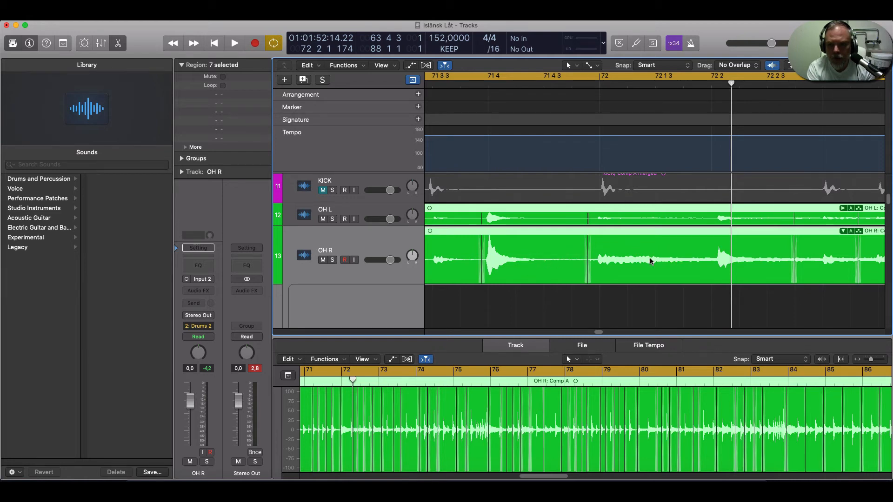
{"action": "left_click", "coordinate": [719, 78]}
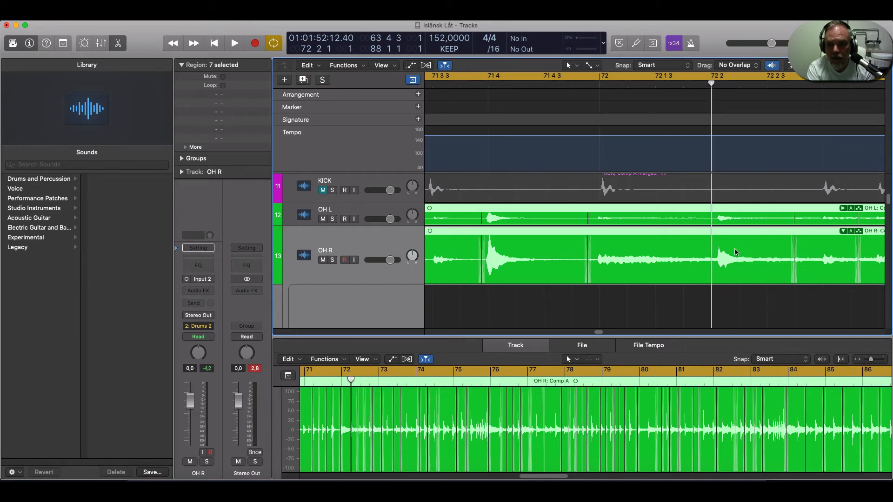
{"action": "scroll", "coordinate": [727, 284], "scroll_direction": "down", "scroll_amount": 5}
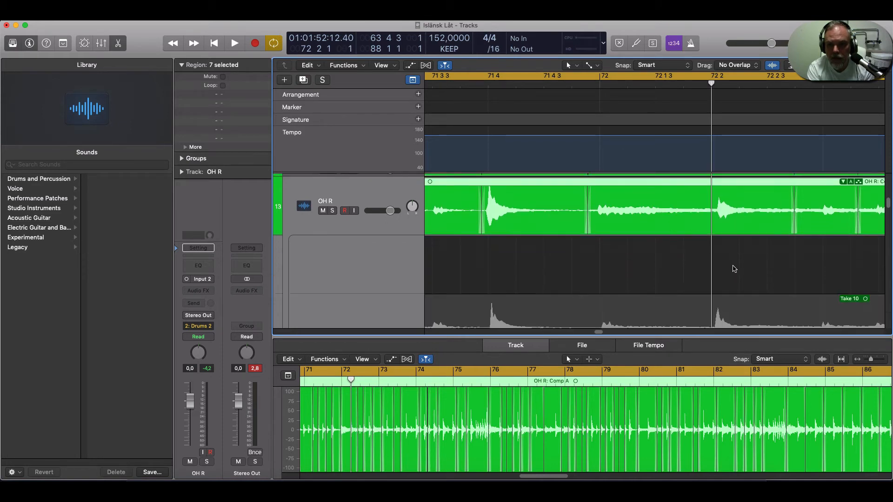
{"action": "scroll", "coordinate": [731, 256], "scroll_direction": "down", "scroll_amount": 6}
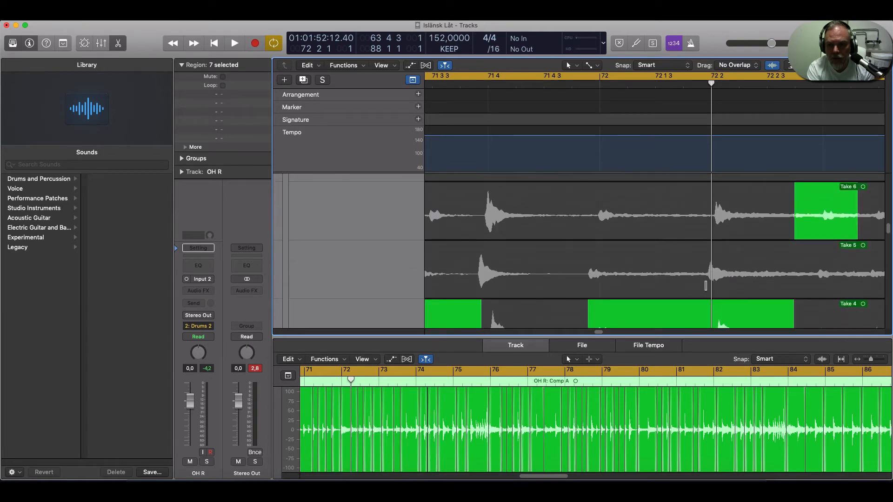
{"action": "scroll", "coordinate": [705, 285], "scroll_direction": "down", "scroll_amount": 10}
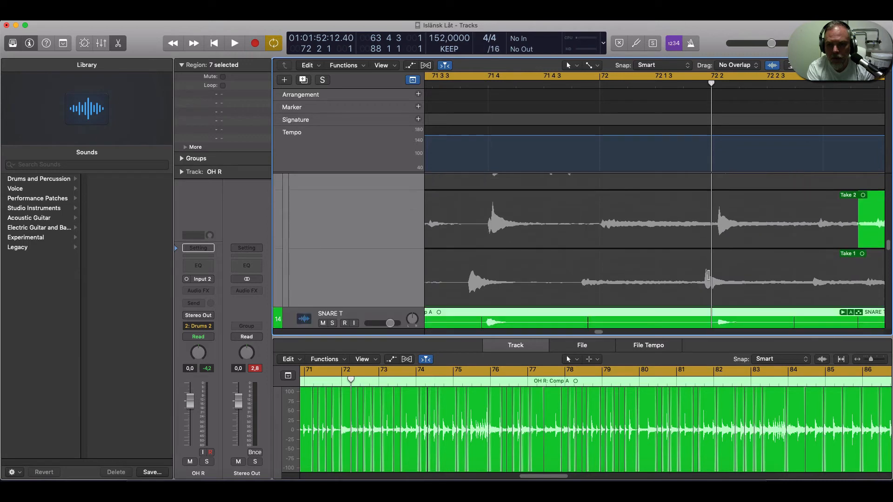
{"action": "scroll", "coordinate": [708, 275], "scroll_direction": "up", "scroll_amount": 8}
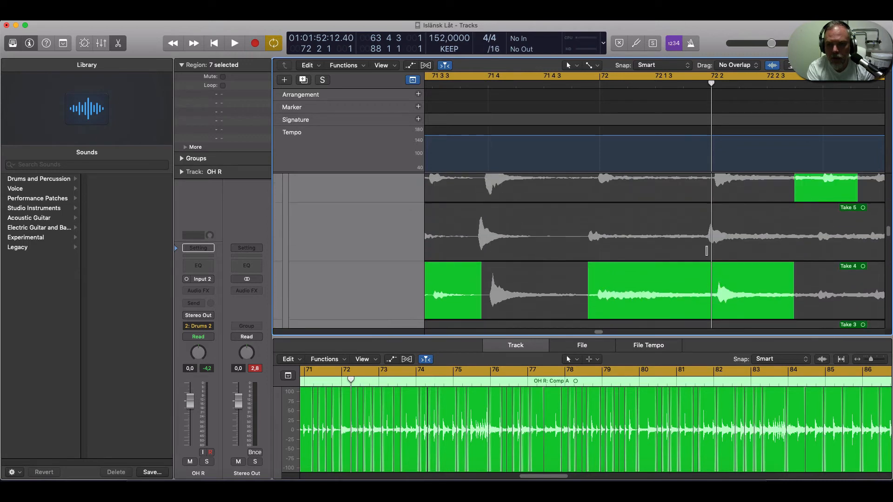
{"action": "left_click_drag", "start_coordinate": [707, 251], "coordinate": [814, 256]}
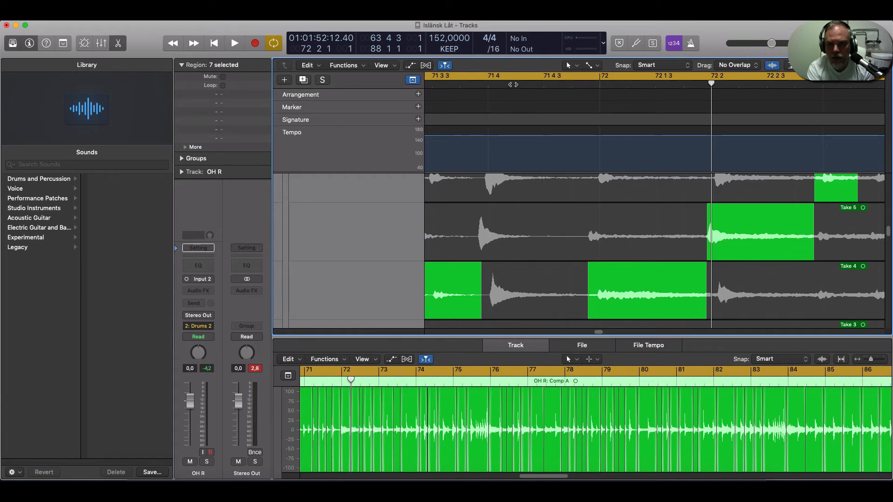
{"action": "left_click", "coordinate": [513, 84]}
{"action": "key", "text": "space"}
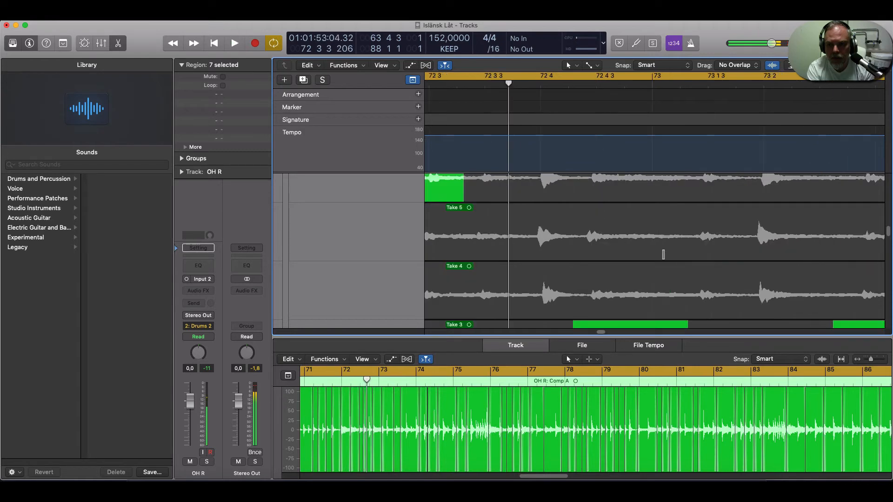
Move the start of the Take 5 selection slightly earlier before beat 2 of bar 72, and play back the transition.
{"action": "left_click_drag", "start_coordinate": [607, 333], "coordinate": [601, 334]}
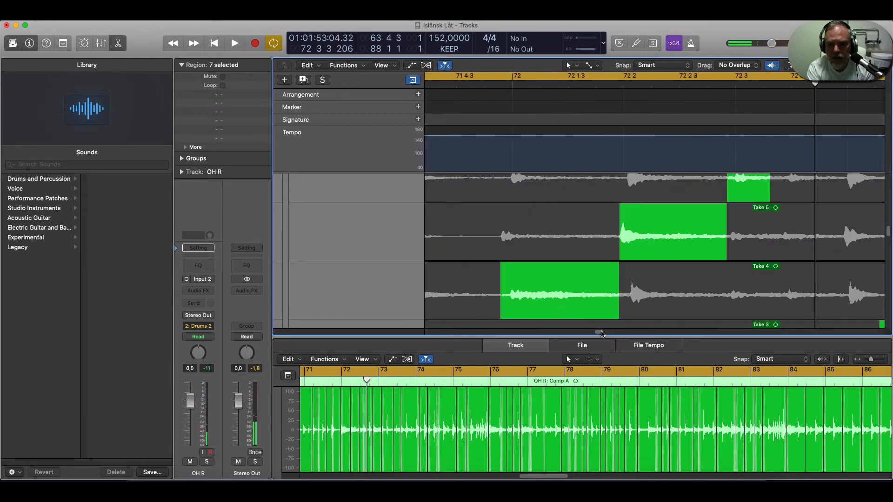
{"action": "left_click_drag", "start_coordinate": [620, 256], "coordinate": [611, 255]}
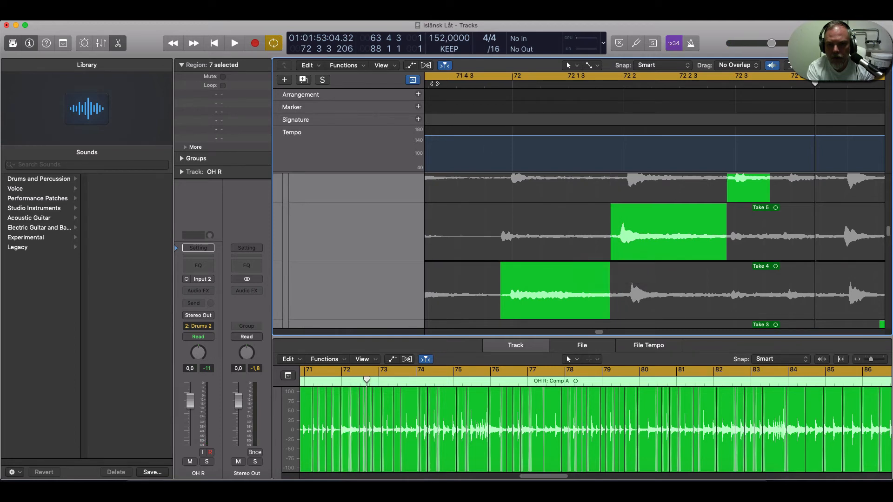
{"action": "key", "text": "space"}
{"action": "key", "text": "space"}
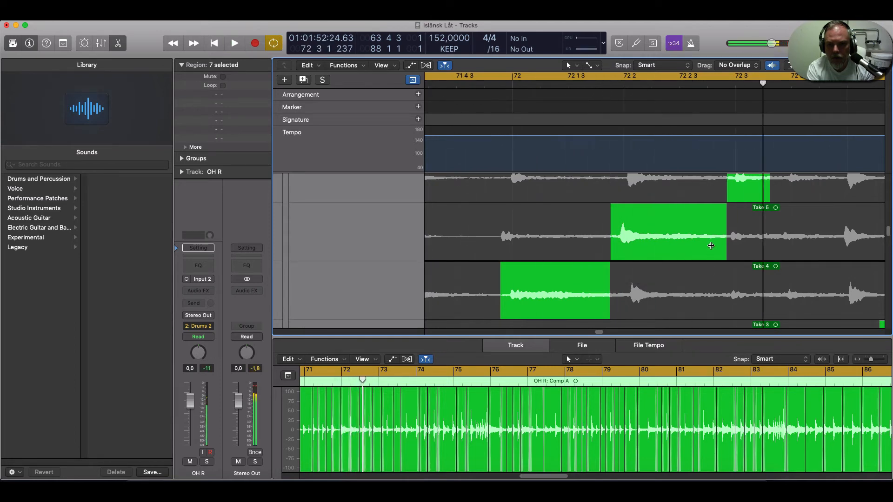
Fine-tune the boundary between Takes 5 and 6 just before beat 3 of bar 72, and play back from midway between 71 4 and 72.
{"action": "left_click_drag", "start_coordinate": [726, 194], "coordinate": [727, 192]}
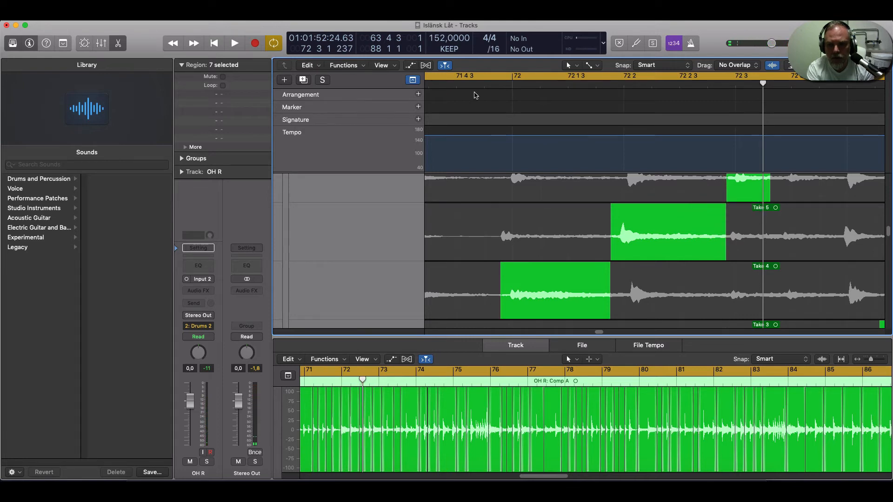
{"action": "left_click", "coordinate": [456, 80]}
{"action": "key", "text": "space"}
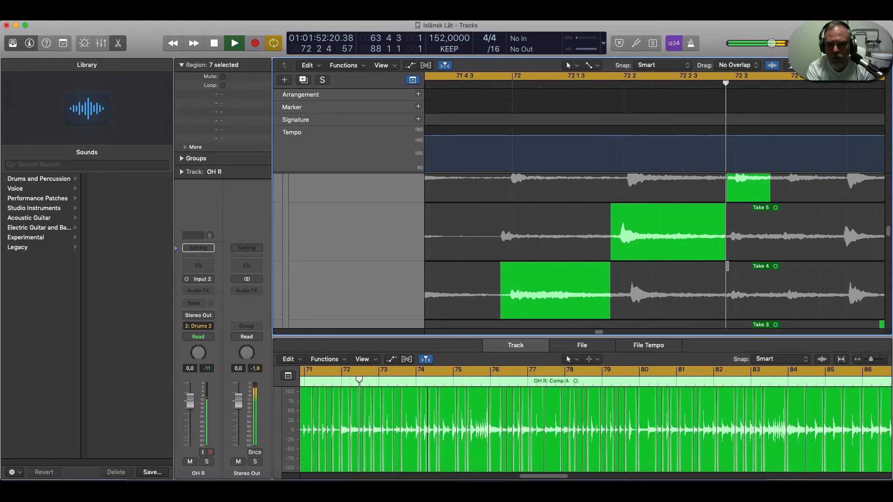
{"action": "key", "text": "space"}
Compare the hit on beat 4 of bar 72 across the OH R takes, from Take 10 down to Take 1.
{"action": "scroll", "coordinate": [733, 297], "scroll_direction": "up", "scroll_amount": 8}
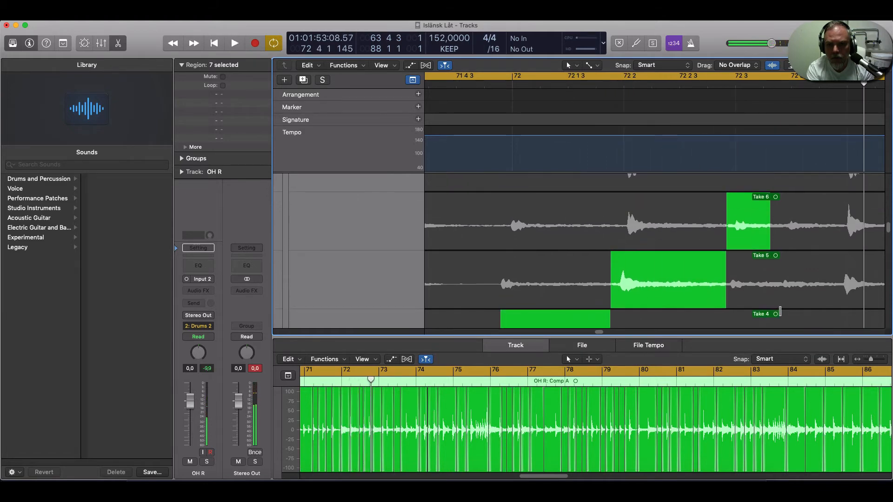
{"action": "scroll", "coordinate": [791, 307], "scroll_direction": "up", "scroll_amount": 4}
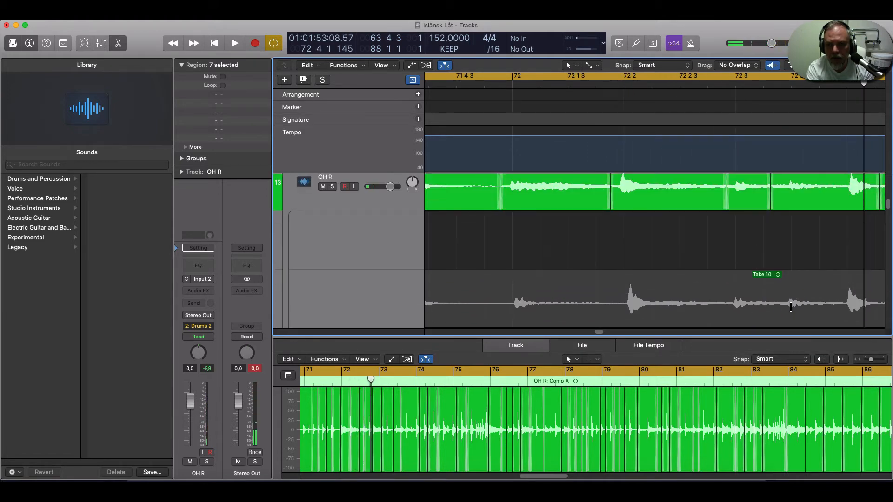
{"action": "left_click", "coordinate": [847, 82]}
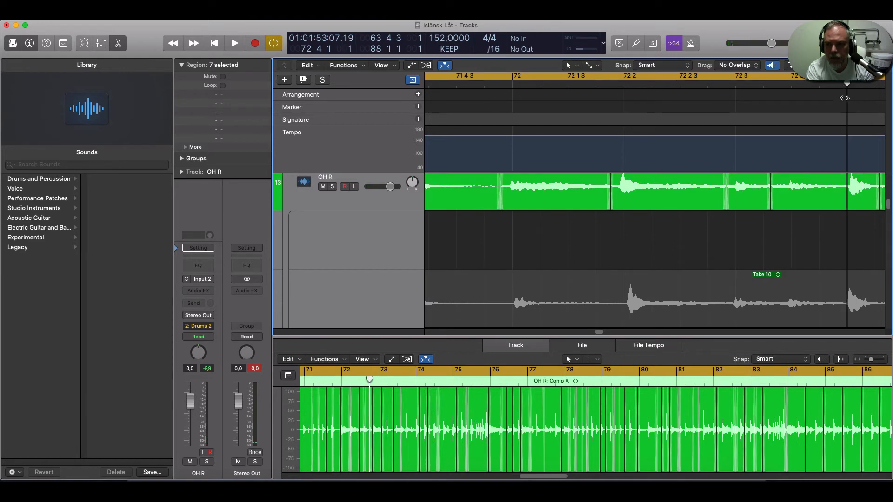
{"action": "scroll", "coordinate": [602, 333], "scroll_direction": "right", "scroll_amount": 5}
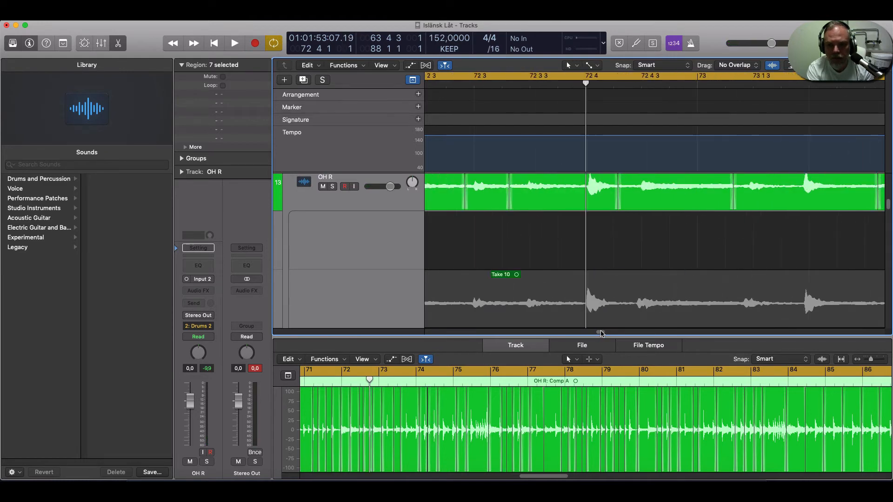
{"action": "scroll", "coordinate": [602, 303], "scroll_direction": "down", "scroll_amount": 8}
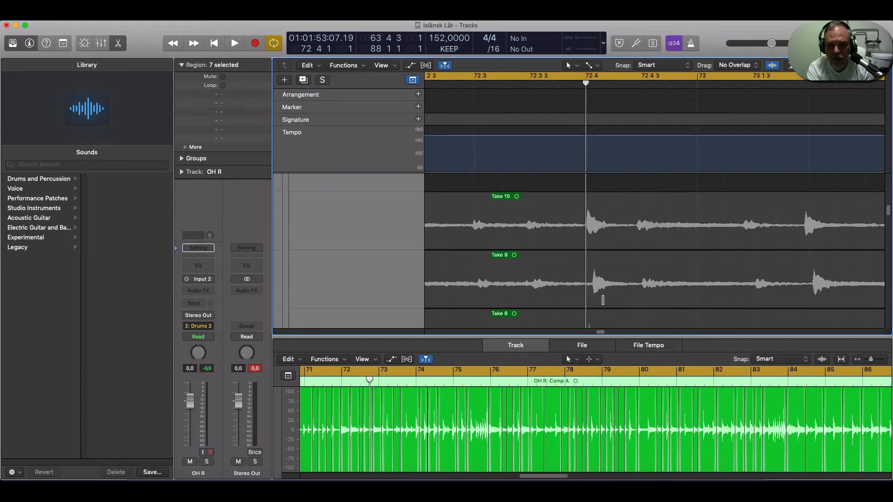
{"action": "scroll", "coordinate": [604, 296], "scroll_direction": "up", "scroll_amount": 3}
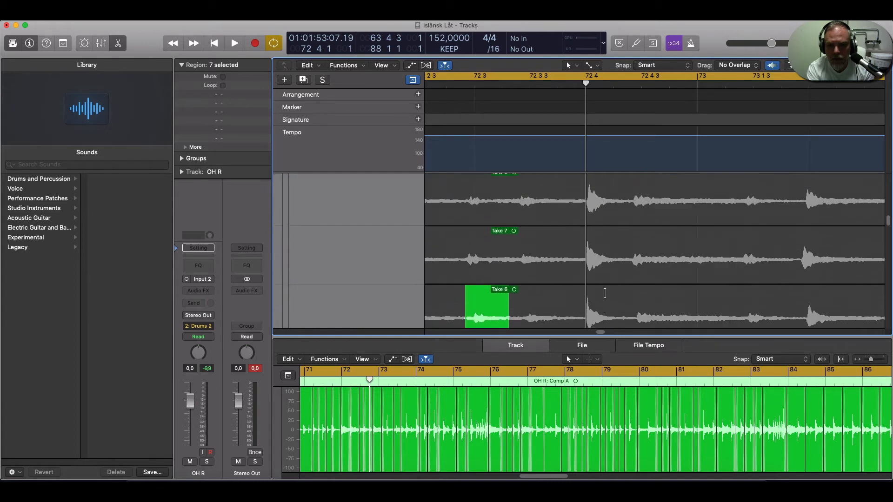
{"action": "scroll", "coordinate": [594, 283], "scroll_direction": "down", "scroll_amount": 7}
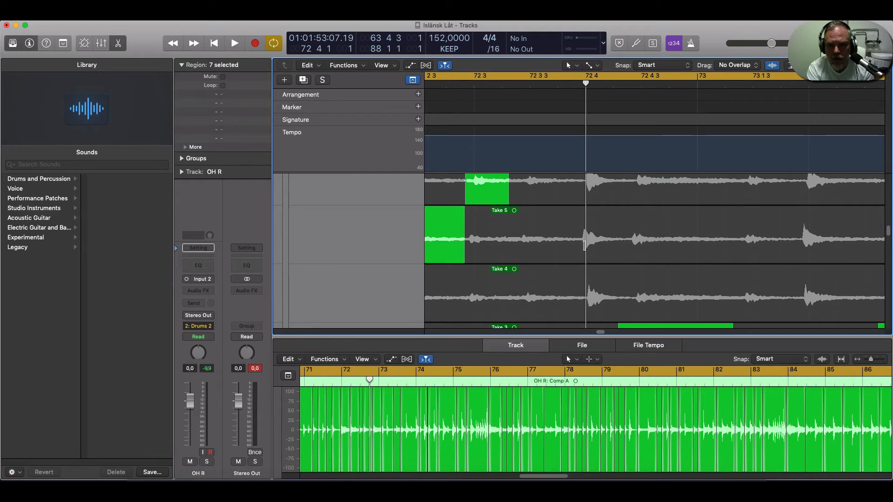
{"action": "scroll", "coordinate": [608, 282], "scroll_direction": "down", "scroll_amount": 7}
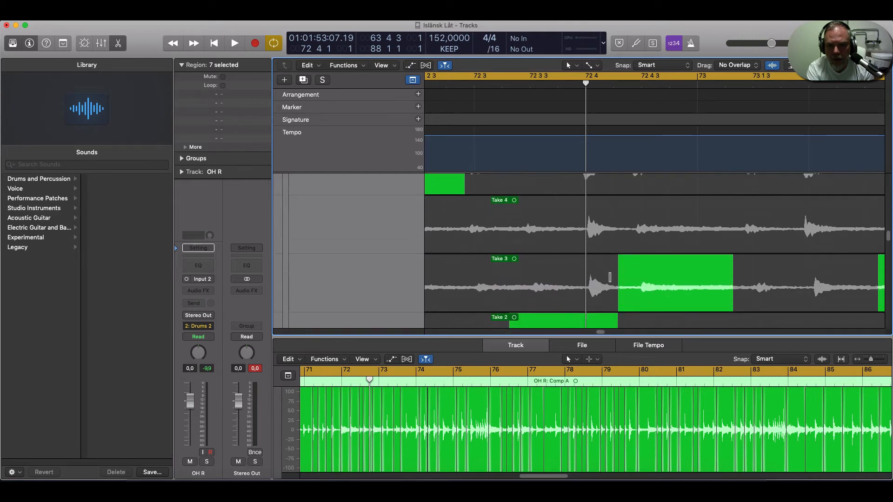
{"action": "scroll", "coordinate": [609, 278], "scroll_direction": "down", "scroll_amount": 3}
{"action": "scroll", "coordinate": [608, 278], "scroll_direction": "up", "scroll_amount": 10}
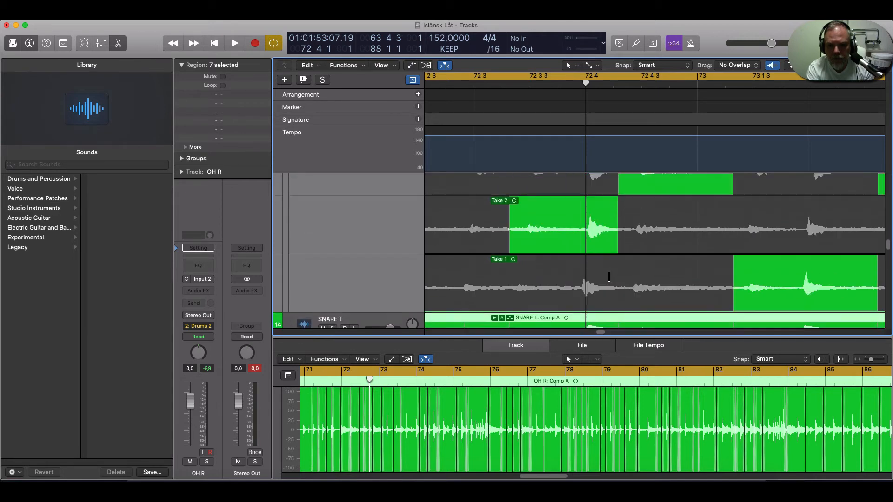
{"action": "scroll", "coordinate": [606, 278], "scroll_direction": "up", "scroll_amount": 2}
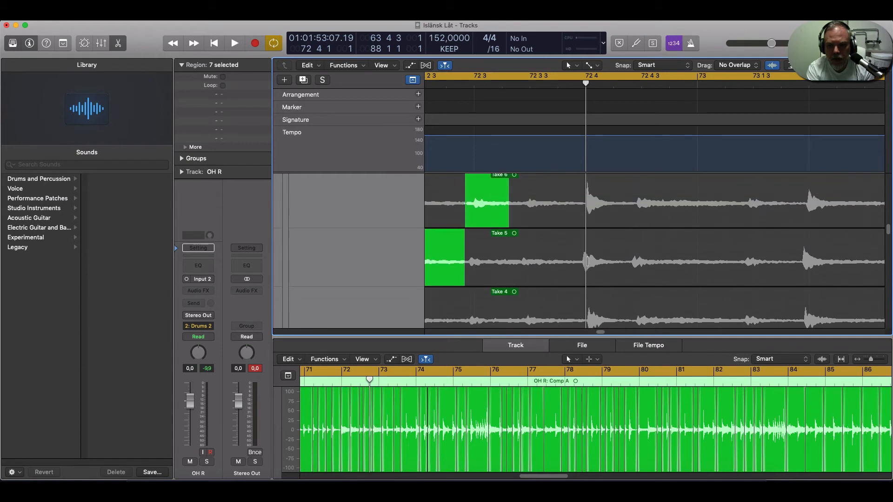
Comp the beat 4 hit of bar 72 from OH R Take 5, ending just before 72 4 3, and start playback from 72 4 3.
{"action": "scroll", "coordinate": [587, 262], "scroll_direction": "up", "scroll_amount": 8}
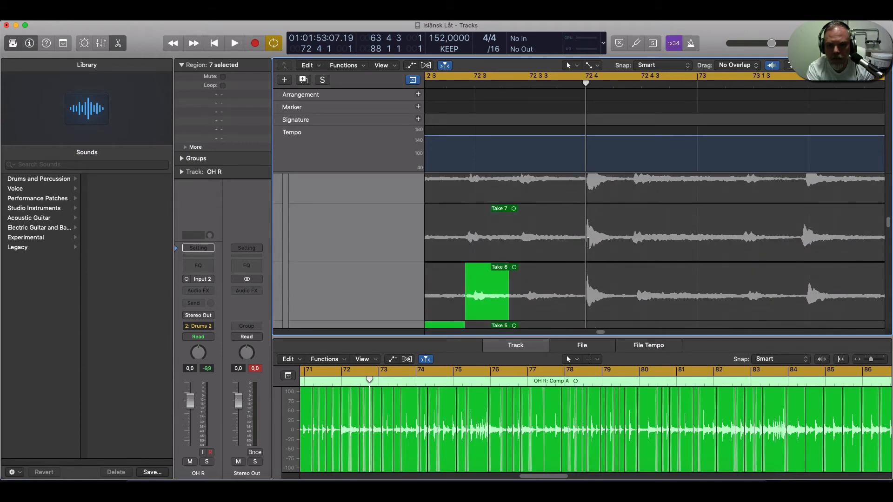
{"action": "scroll", "coordinate": [588, 242], "scroll_direction": "up", "scroll_amount": 4}
{"action": "scroll", "coordinate": [590, 271], "scroll_direction": "up", "scroll_amount": 1}
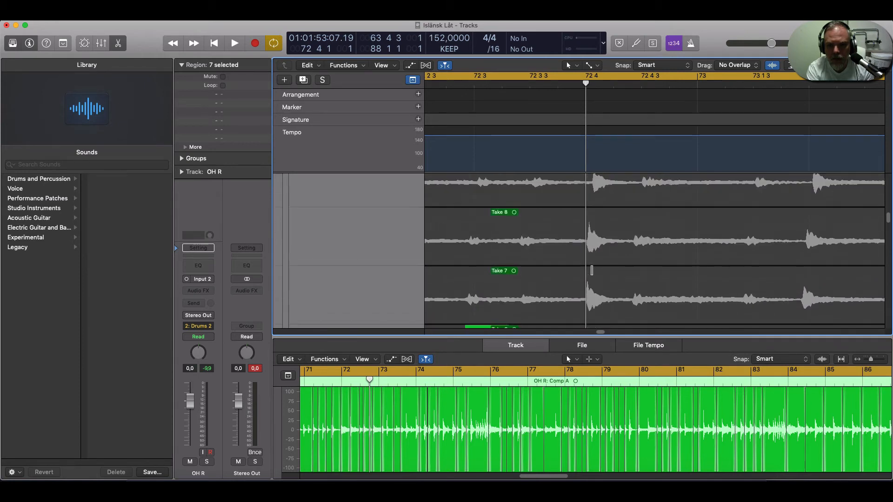
{"action": "scroll", "coordinate": [590, 274], "scroll_direction": "down", "scroll_amount": 10}
{"action": "scroll", "coordinate": [589, 276], "scroll_direction": "down", "scroll_amount": 3}
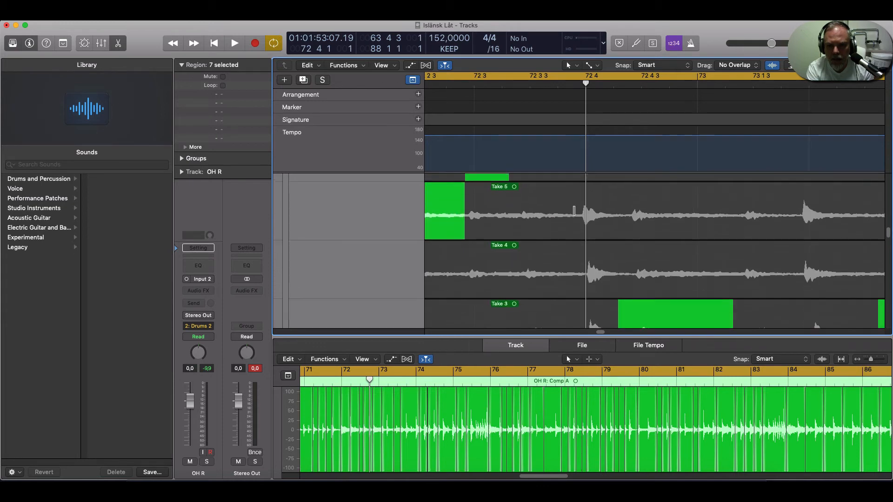
{"action": "left_click_drag", "start_coordinate": [580, 226], "coordinate": [626, 228]}
{"action": "scroll", "coordinate": [632, 237], "scroll_direction": "down", "scroll_amount": 4}
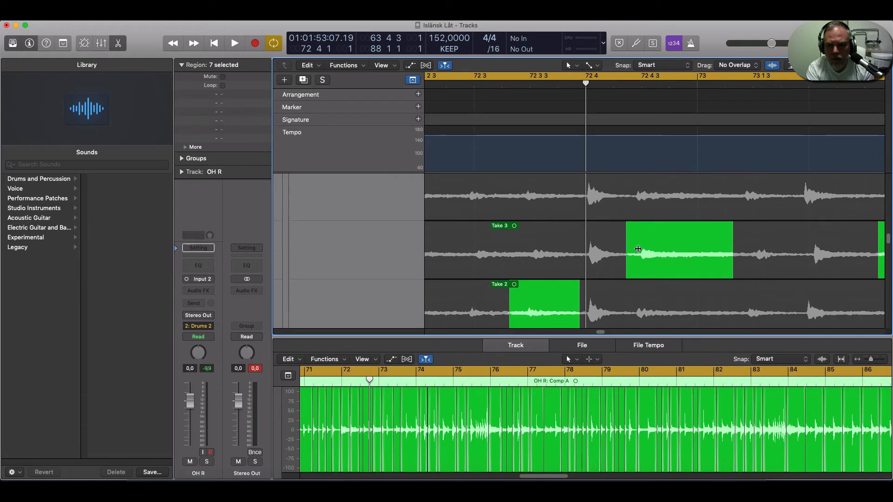
{"action": "scroll", "coordinate": [638, 248], "scroll_direction": "up", "scroll_amount": 2}
{"action": "left_click", "coordinate": [642, 83]}
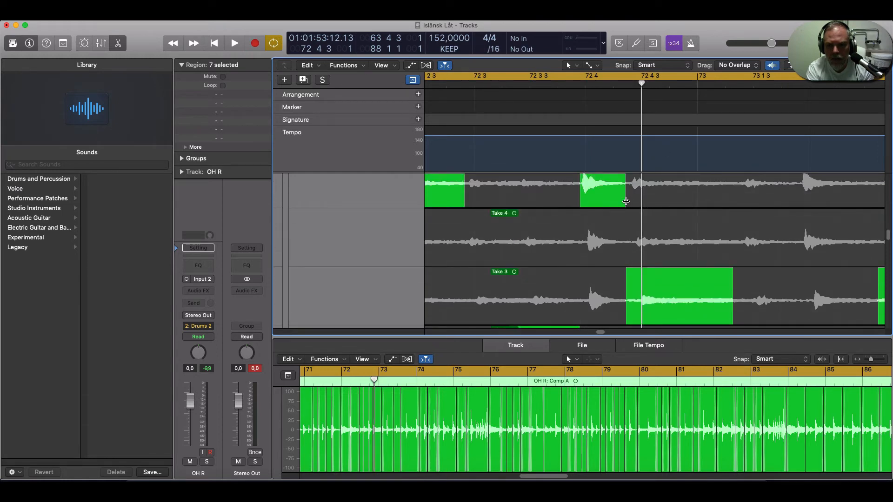
{"action": "key", "text": "space"}
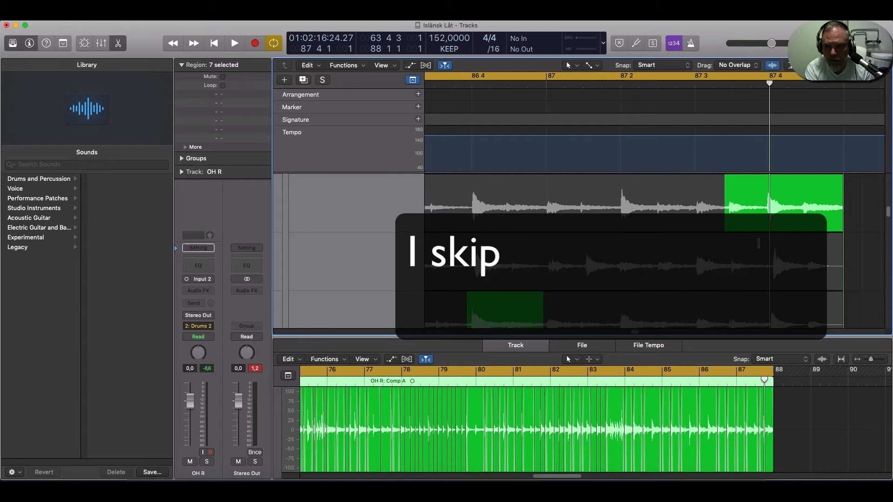
Compare the hit on beat 4 of bar 87 against the playhead across the OH R takes.
{"action": "scroll", "coordinate": [759, 243], "scroll_direction": "down", "scroll_amount": 4}
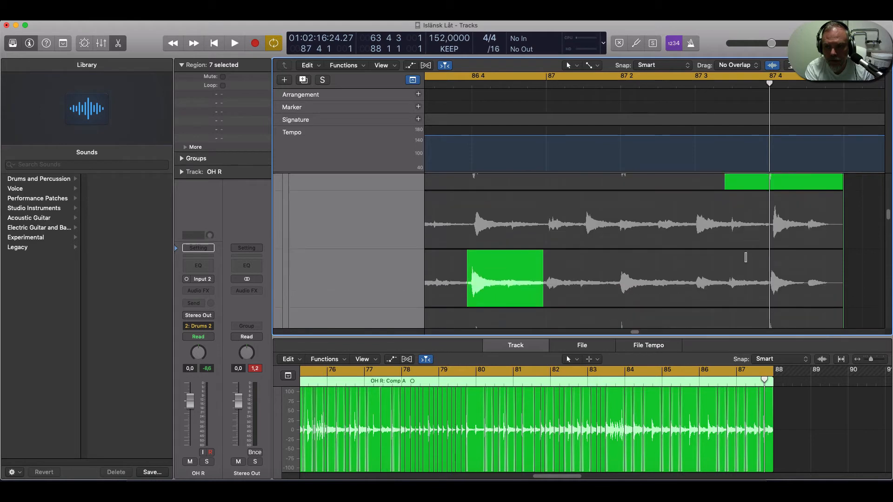
{"action": "scroll", "coordinate": [743, 259], "scroll_direction": "up", "scroll_amount": 2}
{"action": "scroll", "coordinate": [742, 260], "scroll_direction": "up", "scroll_amount": 3}
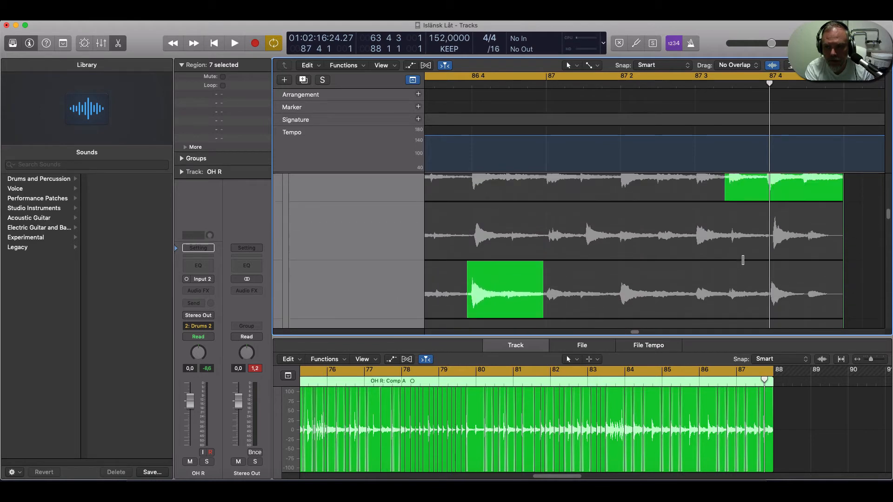
{"action": "scroll", "coordinate": [741, 265], "scroll_direction": "down", "scroll_amount": 2}
{"action": "scroll", "coordinate": [741, 265], "scroll_direction": "down", "scroll_amount": 5}
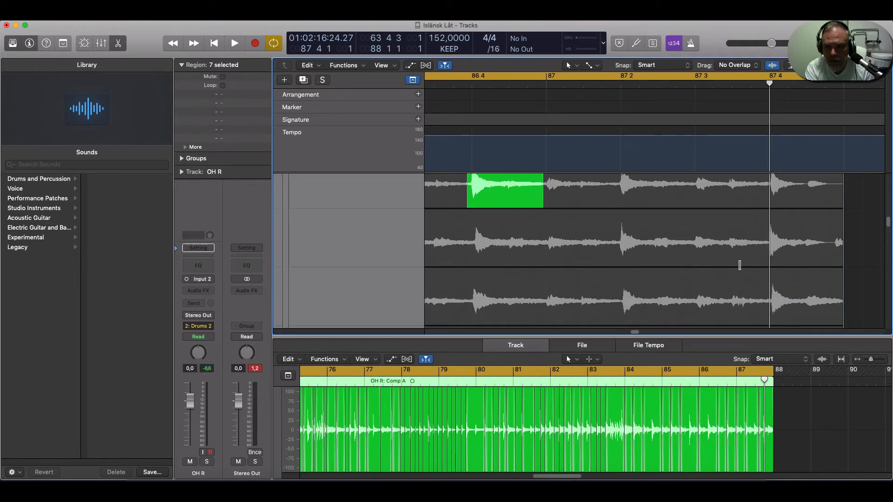
{"action": "scroll", "coordinate": [740, 263], "scroll_direction": "down", "scroll_amount": 1}
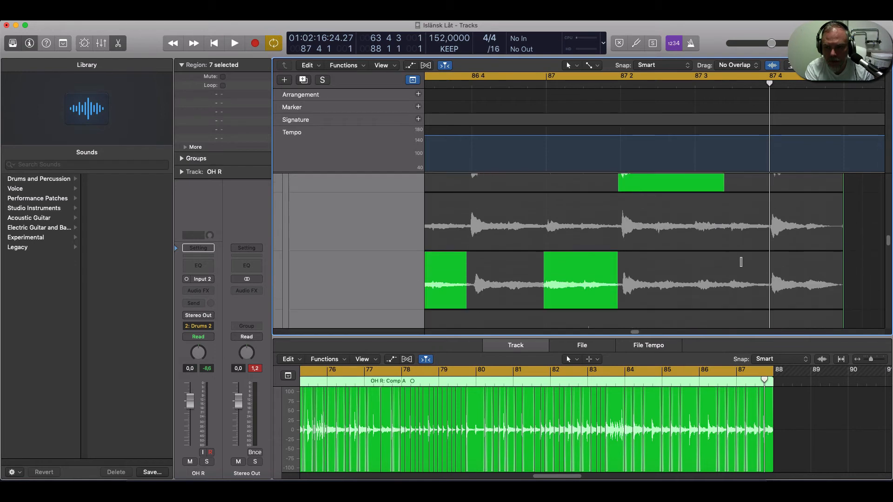
{"action": "scroll", "coordinate": [740, 262], "scroll_direction": "down", "scroll_amount": 3}
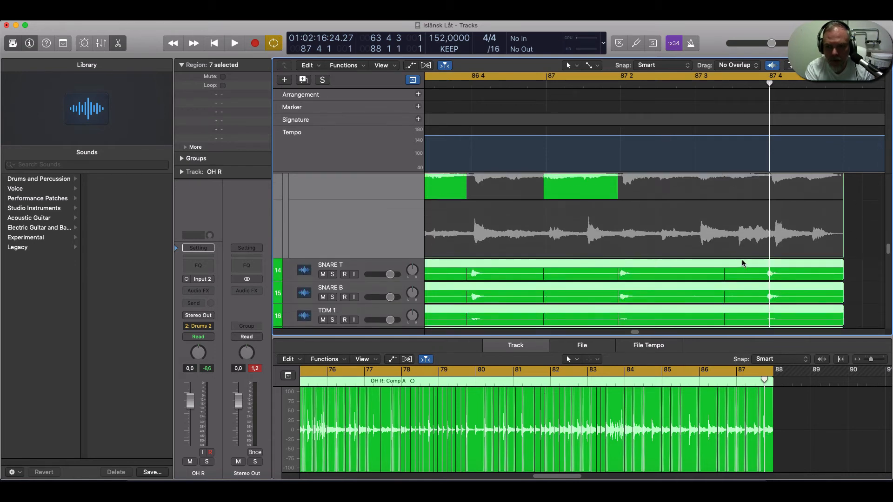
{"action": "scroll", "coordinate": [741, 261], "scroll_direction": "up", "scroll_amount": 4}
{"action": "scroll", "coordinate": [741, 261], "scroll_direction": "up", "scroll_amount": 1}
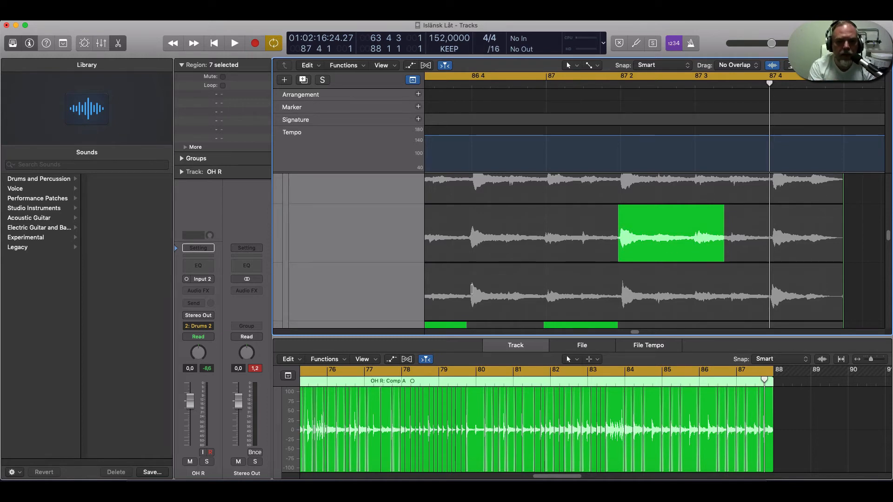
Reset the Stereo Out peak level and audition the comp from the start of bar 64.
{"action": "left_click", "coordinate": [255, 369]}
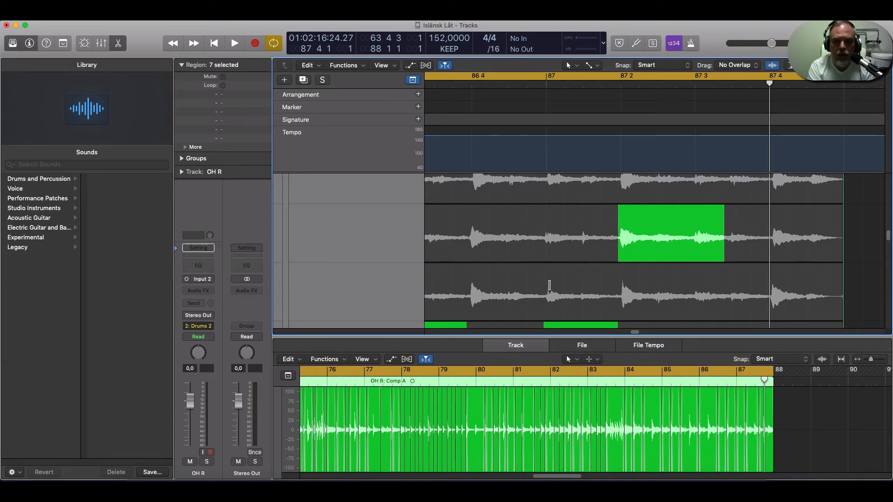
{"action": "key", "text": "space"}
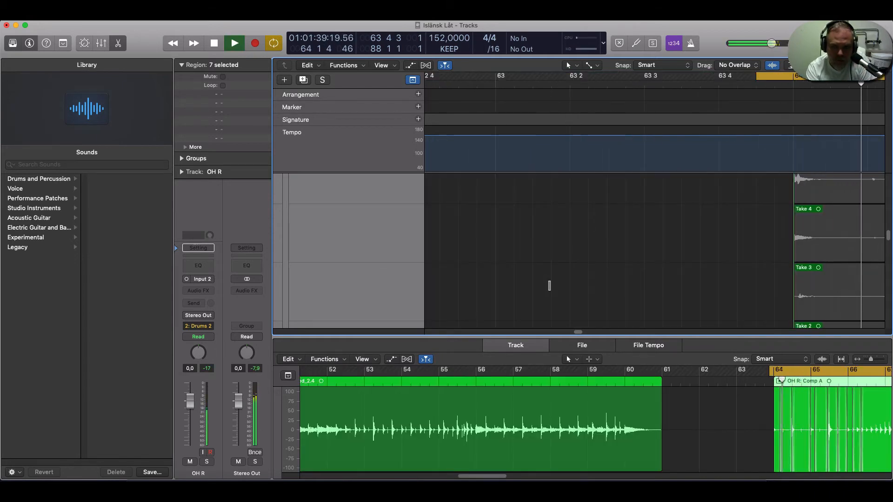
{"action": "key", "text": "space"}
Extend the opening hit of OH R Take 9 to beat 2 of bar 64 and audition it.
{"action": "scroll", "coordinate": [581, 331], "scroll_direction": "left", "scroll_amount": 5}
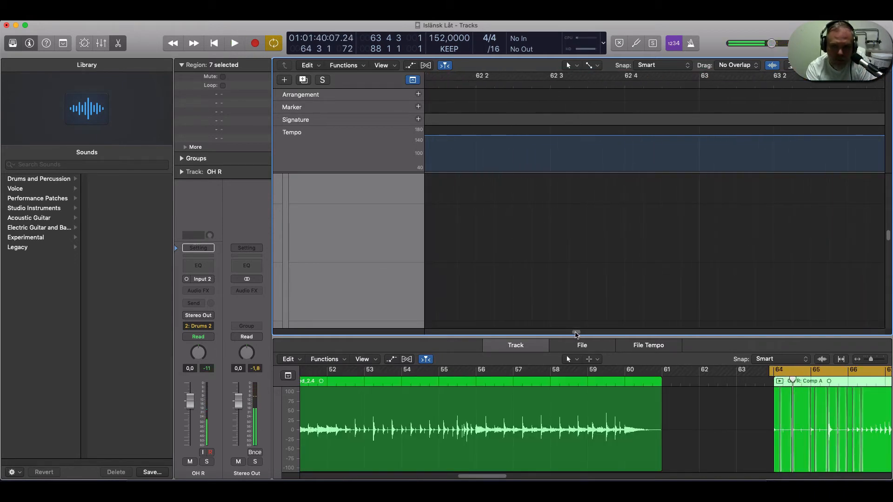
{"action": "scroll", "coordinate": [586, 303], "scroll_direction": "up", "scroll_amount": 2}
{"action": "scroll", "coordinate": [586, 302], "scroll_direction": "up", "scroll_amount": 4}
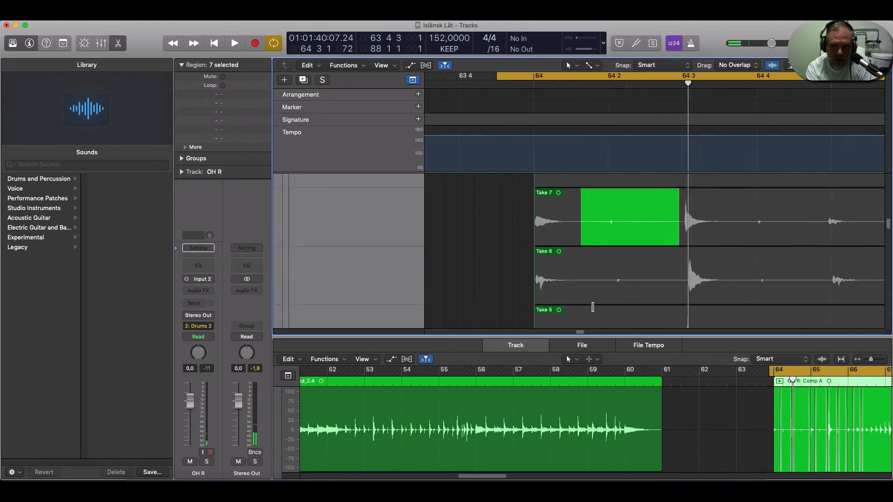
{"action": "scroll", "coordinate": [595, 306], "scroll_direction": "down", "scroll_amount": 1}
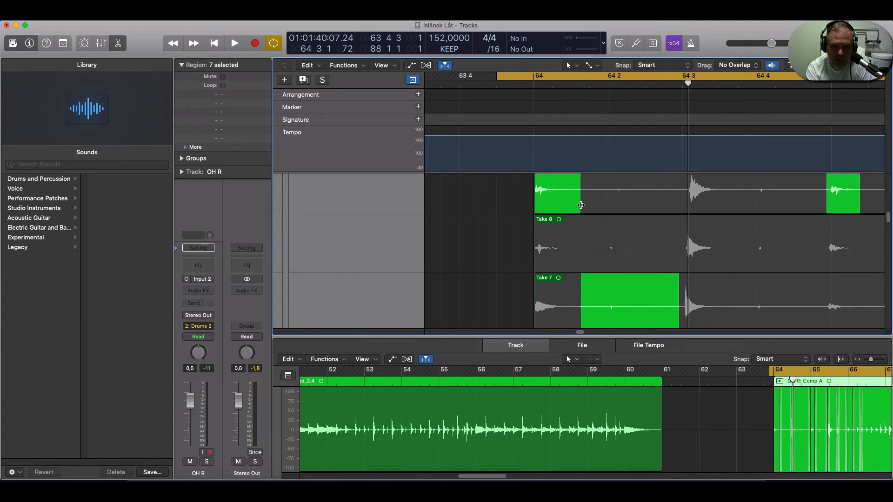
{"action": "left_click_drag", "start_coordinate": [580, 205], "coordinate": [604, 208]}
{"action": "key", "text": "space"}
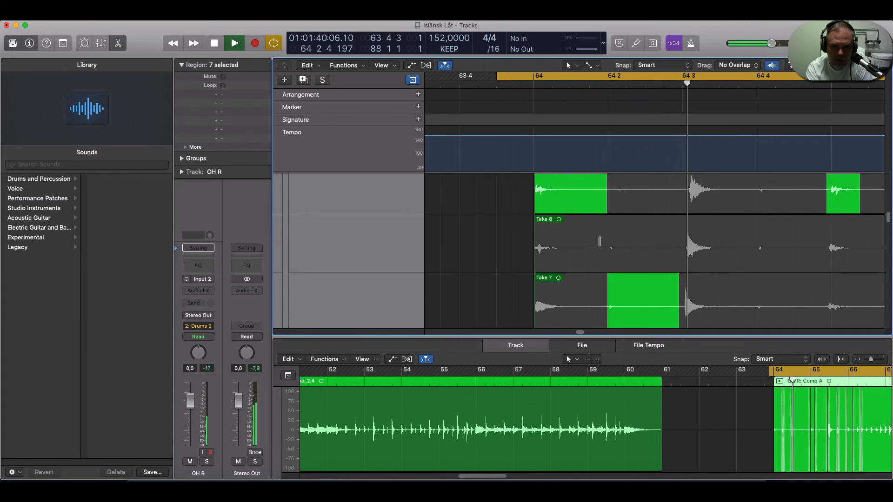
{"action": "key", "text": "space"}
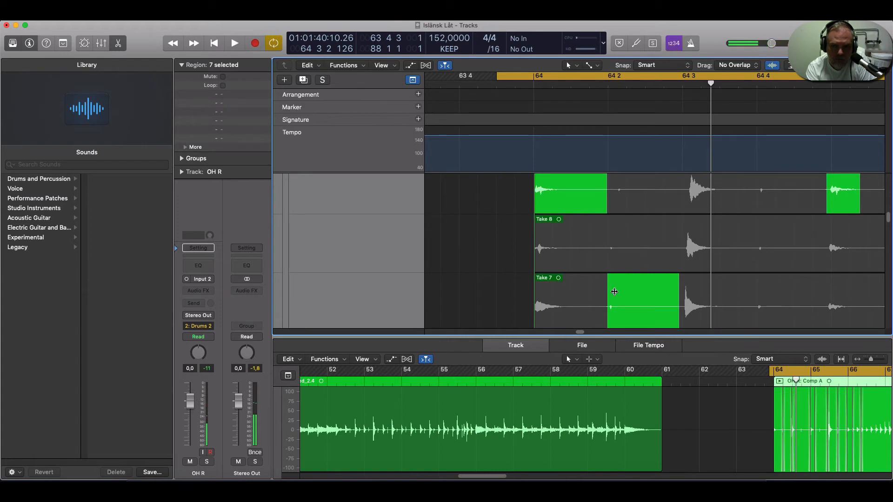
Extend the Take 7 section back to the start of bar 64 and audition it.
{"action": "left_click_drag", "start_coordinate": [608, 300], "coordinate": [498, 305]}
{"action": "key", "text": "space"}
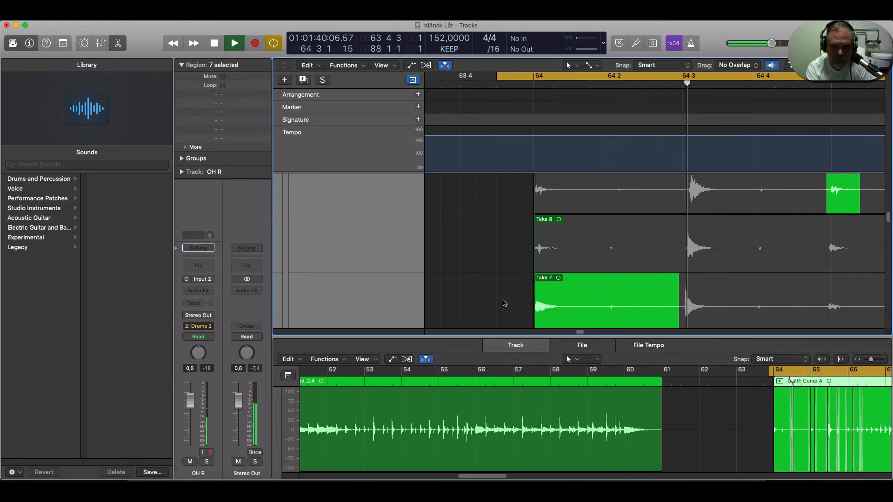
{"action": "key", "text": "space"}
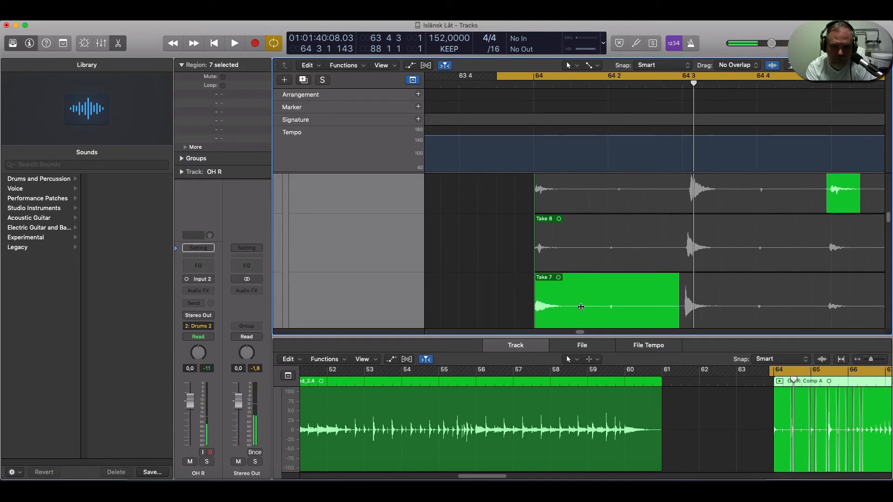
Compare the opening hit of bar 64 across the OH R takes, comp it from Take 11, and audition it.
{"action": "scroll", "coordinate": [576, 306], "scroll_direction": "down", "scroll_amount": 3}
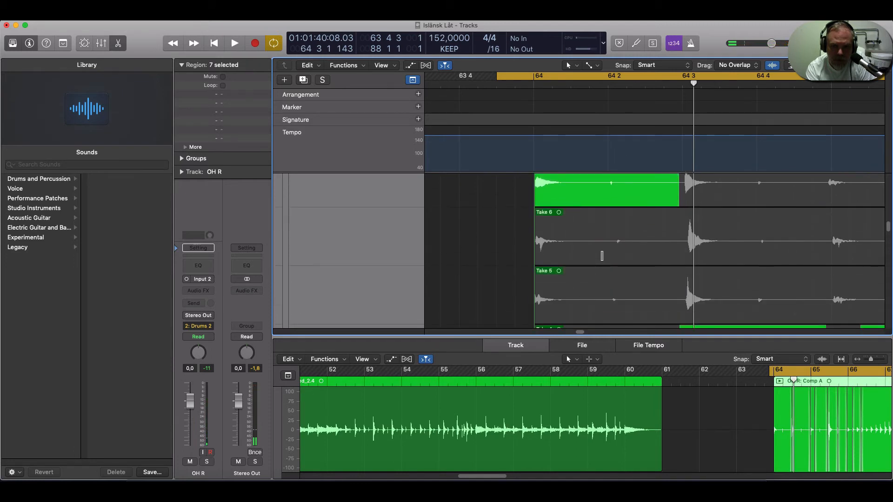
{"action": "scroll", "coordinate": [603, 261], "scroll_direction": "down", "scroll_amount": 4}
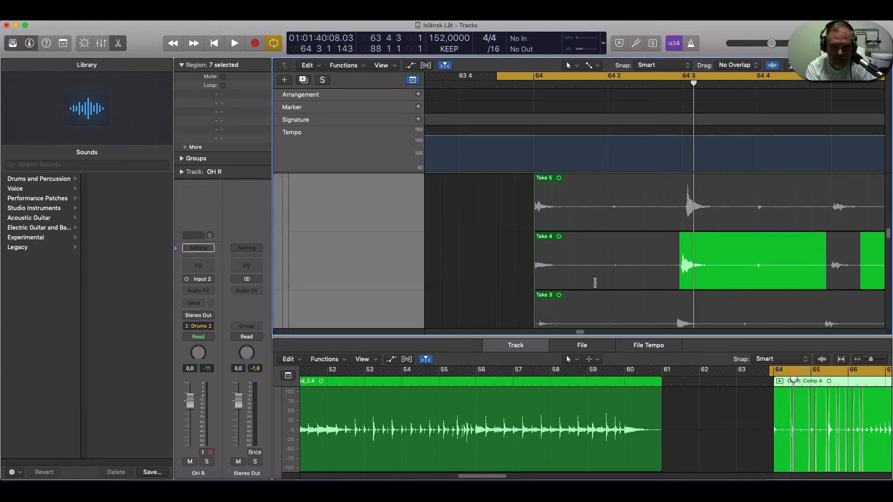
{"action": "scroll", "coordinate": [593, 284], "scroll_direction": "down", "scroll_amount": 4}
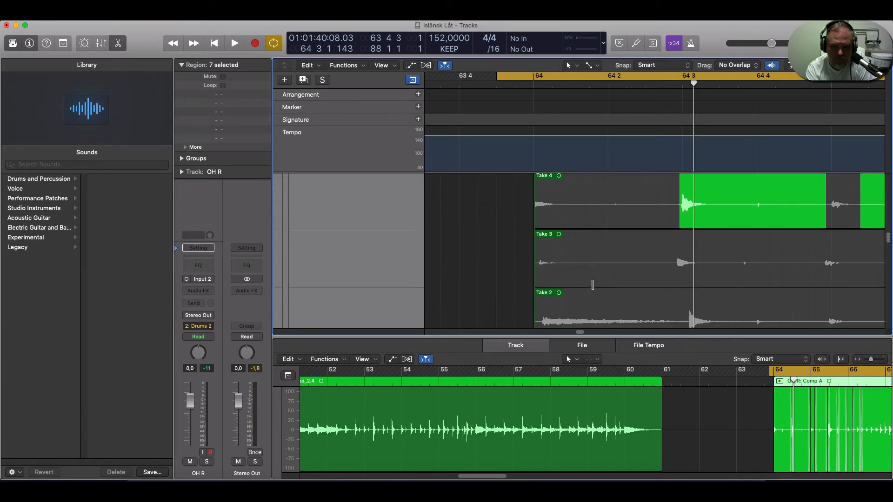
{"action": "scroll", "coordinate": [591, 285], "scroll_direction": "up", "scroll_amount": 8}
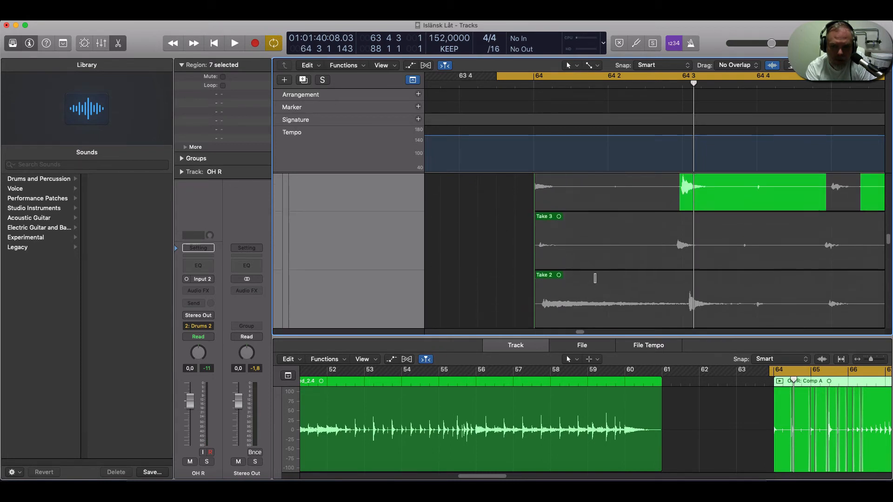
{"action": "scroll", "coordinate": [595, 276], "scroll_direction": "up", "scroll_amount": 6}
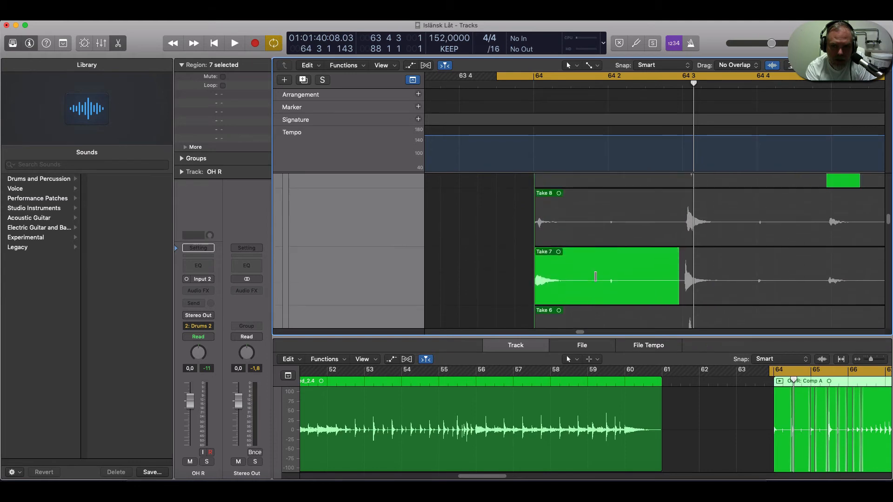
{"action": "scroll", "coordinate": [594, 276], "scroll_direction": "up", "scroll_amount": 3}
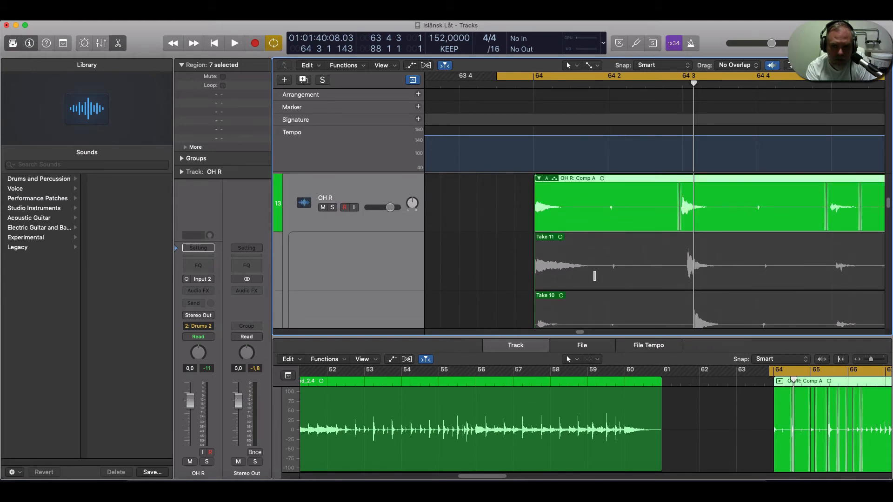
{"action": "scroll", "coordinate": [594, 276], "scroll_direction": "down", "scroll_amount": 1}
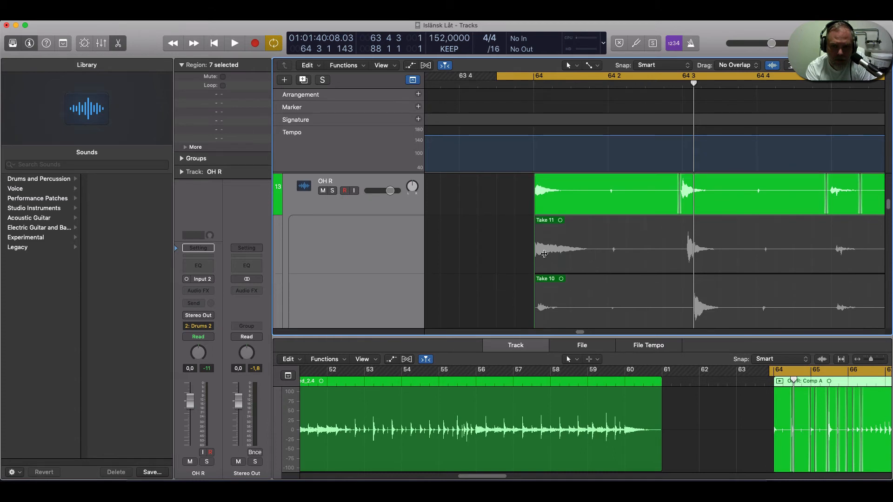
{"action": "left_click_drag", "start_coordinate": [544, 254], "coordinate": [493, 259]}
{"action": "key", "text": "space"}
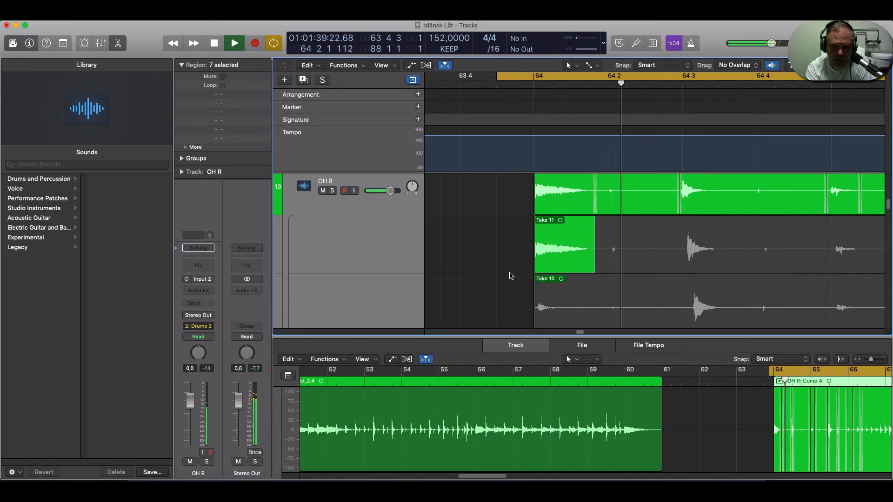
{"action": "key", "text": "space"}
Comp the opening hit of bar 64 from OH R Take 9 with a length of 0 0 3 144, and audition it.
{"action": "scroll", "coordinate": [584, 304], "scroll_direction": "down", "scroll_amount": 7}
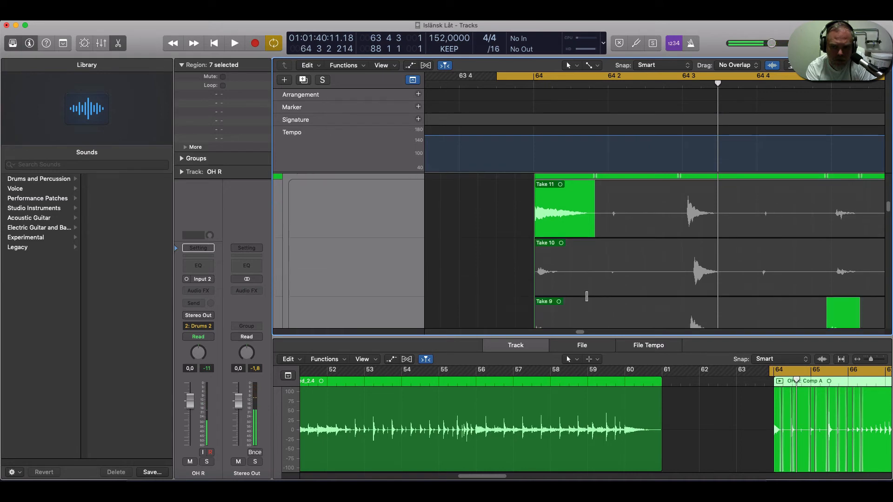
{"action": "left_click_drag", "start_coordinate": [591, 243], "coordinate": [490, 258]}
{"action": "key", "text": "space"}
{"action": "key", "text": "space"}
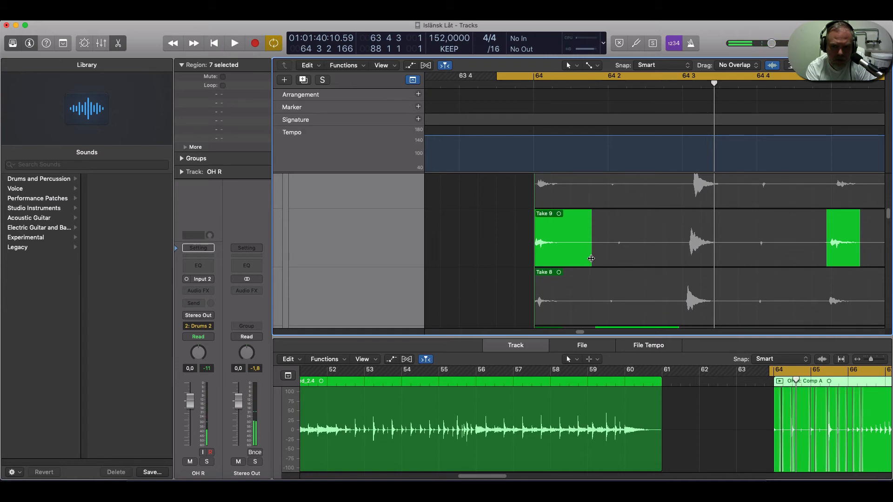
{"action": "left_click_drag", "start_coordinate": [593, 259], "coordinate": [601, 260]}
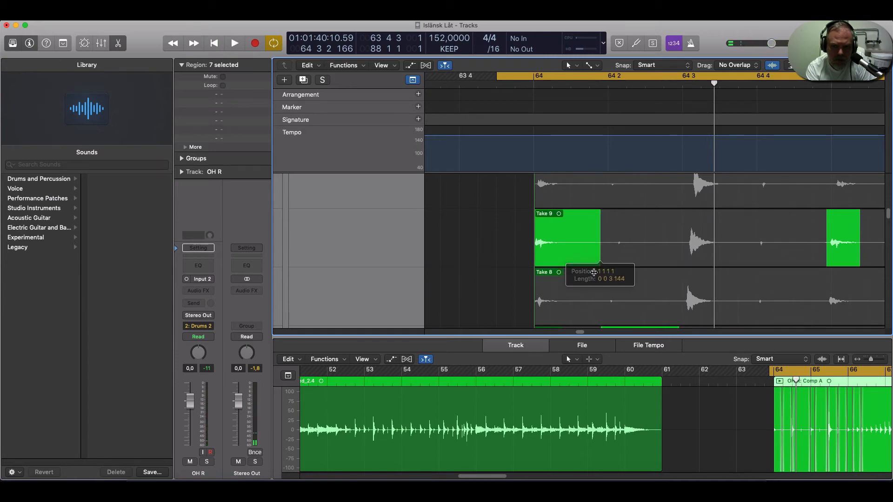
{"action": "key", "text": "space"}
{"action": "key", "text": "space"}
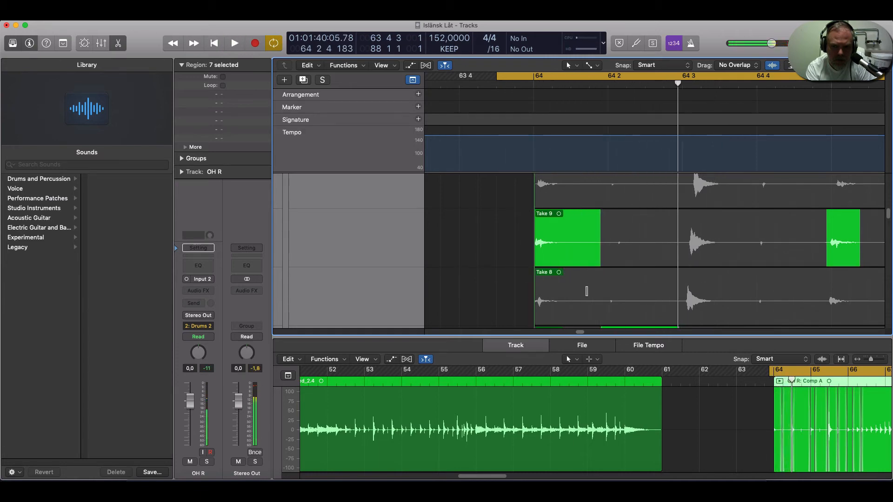
Compare the opening hit across the takes again, comp it from OH R Take 8, and audition it.
{"action": "scroll", "coordinate": [587, 292], "scroll_direction": "down", "scroll_amount": 3}
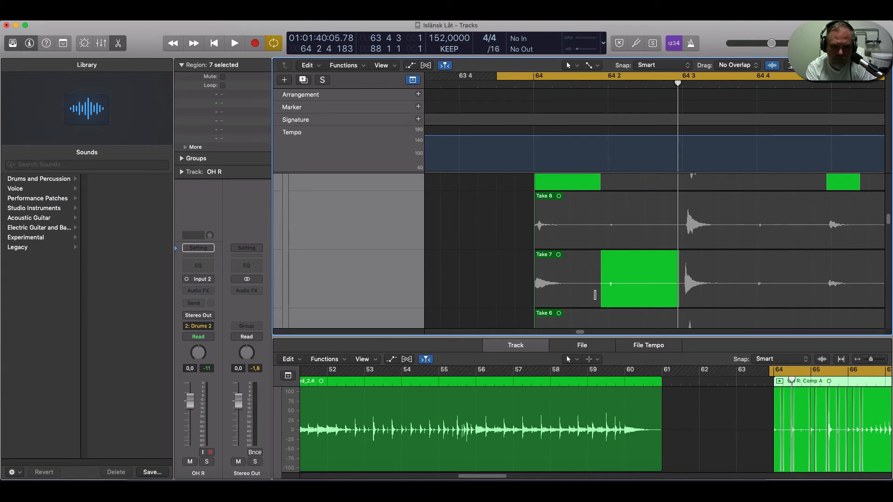
{"action": "scroll", "coordinate": [594, 295], "scroll_direction": "down", "scroll_amount": 3}
{"action": "scroll", "coordinate": [594, 294], "scroll_direction": "up", "scroll_amount": 5}
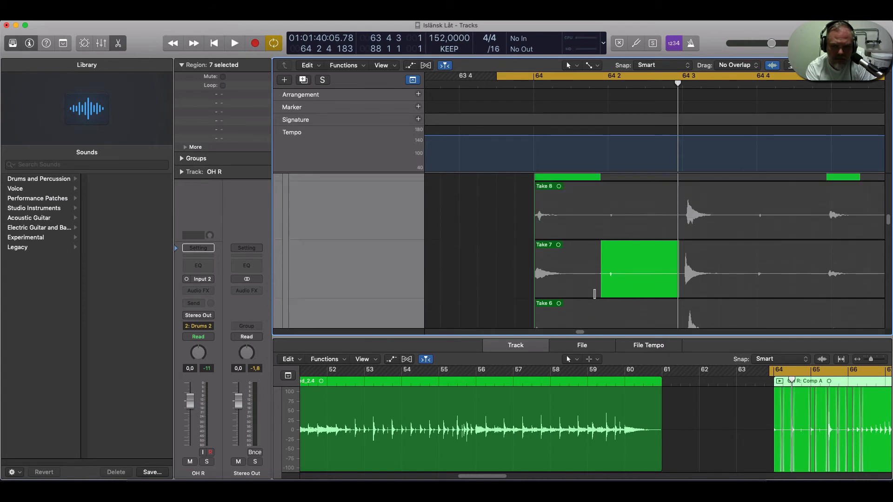
{"action": "scroll", "coordinate": [594, 294], "scroll_direction": "up", "scroll_amount": 5}
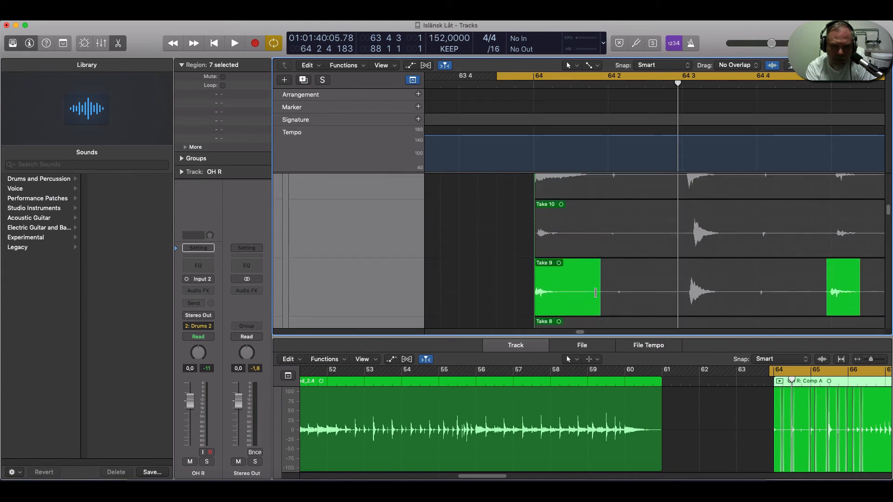
{"action": "scroll", "coordinate": [595, 292], "scroll_direction": "up", "scroll_amount": 1}
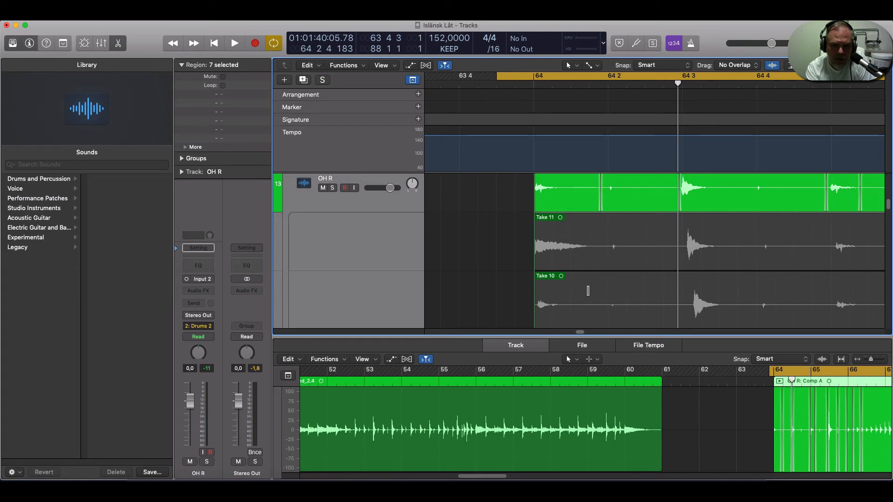
{"action": "scroll", "coordinate": [587, 290], "scroll_direction": "down", "scroll_amount": 5}
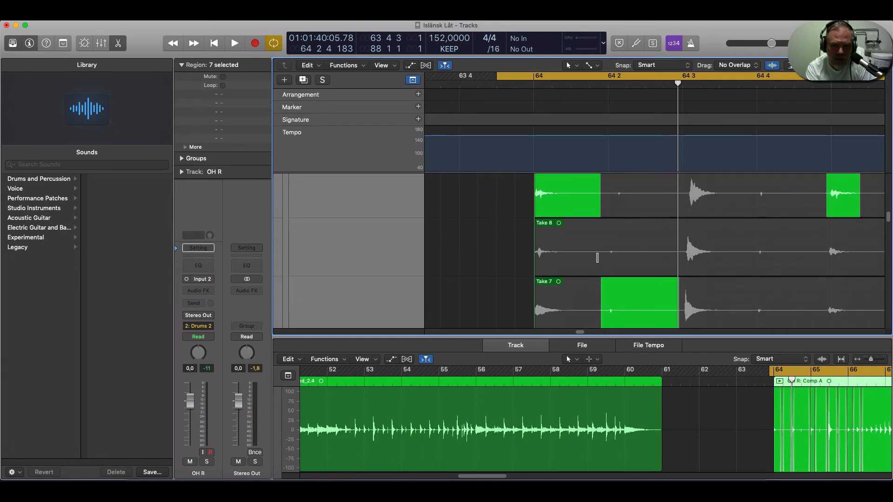
{"action": "left_click_drag", "start_coordinate": [597, 258], "coordinate": [528, 279]}
{"action": "key", "text": "space"}
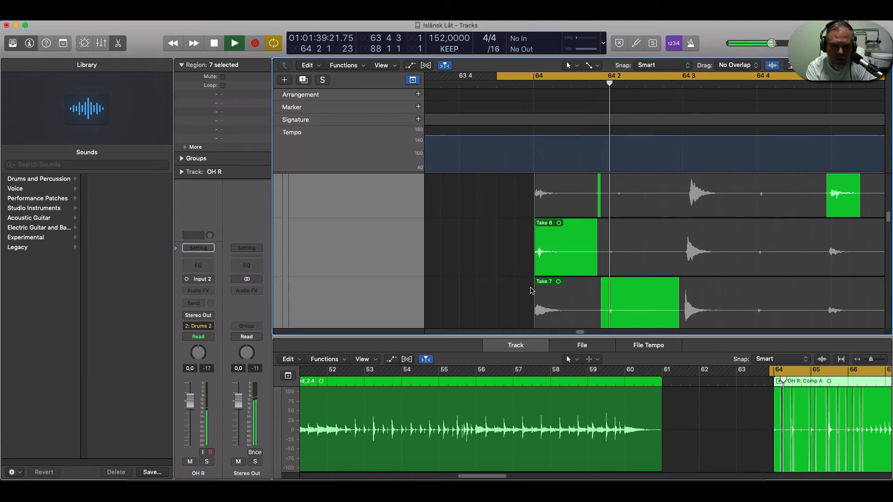
{"action": "key", "text": "space"}
Extend the Take 8 opening section to beat 2 of bar 64 and audition the transition into Take 7 repeatedly.
{"action": "left_click_drag", "start_coordinate": [598, 259], "coordinate": [606, 267]}
{"action": "key", "text": "space"}
{"action": "key", "text": "space"}
{"action": "key", "text": "space"}
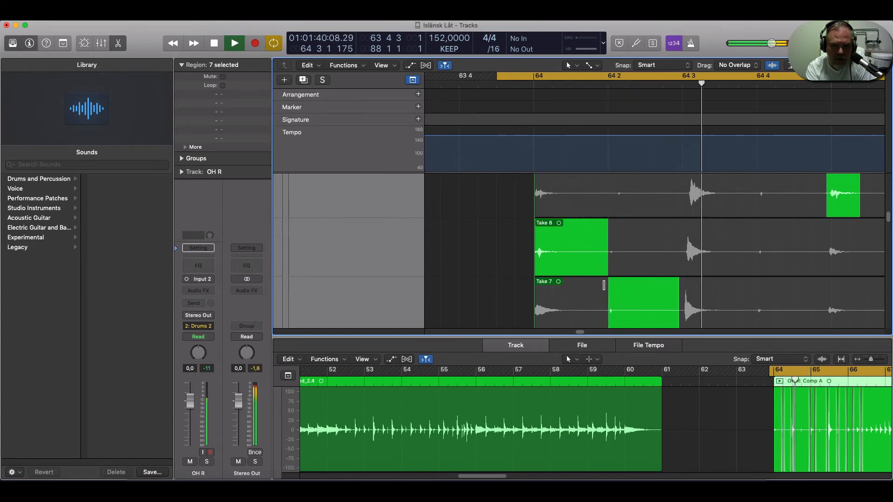
{"action": "key", "text": "space"}
{"action": "key", "text": "space"}
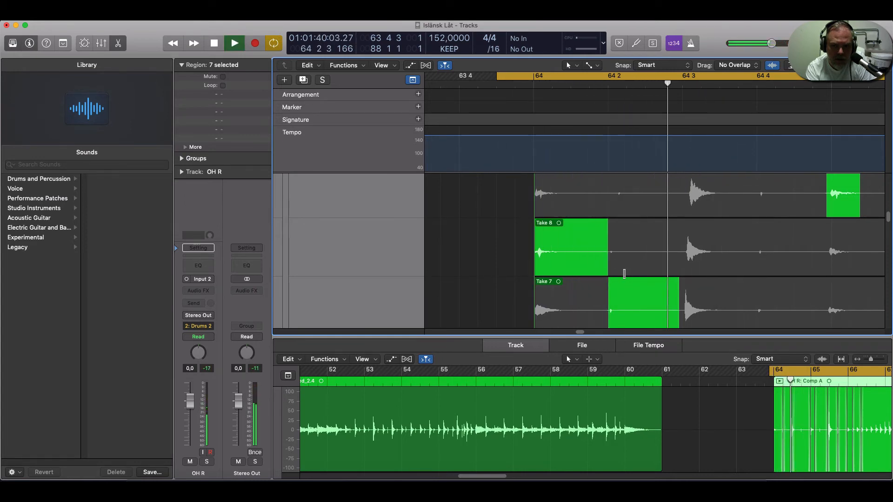
{"action": "key", "text": "space"}
Comp the opening hit of bar 64 from OH R Take 5, trimming its end to just before beat 2.
{"action": "scroll", "coordinate": [595, 284], "scroll_direction": "down", "scroll_amount": 5}
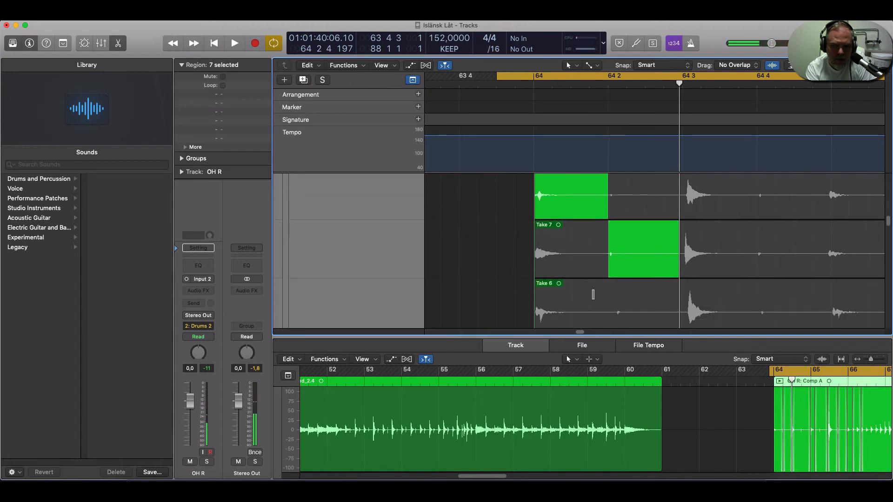
{"action": "scroll", "coordinate": [593, 295], "scroll_direction": "down", "scroll_amount": 2}
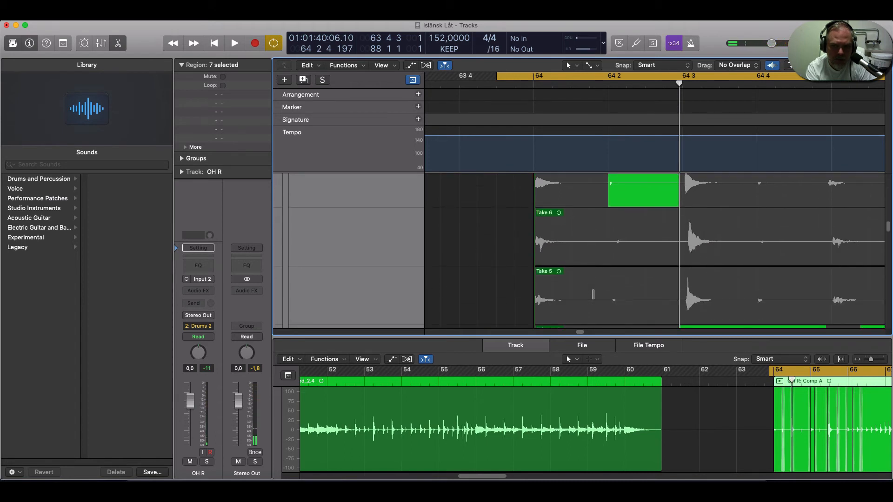
{"action": "left_click_drag", "start_coordinate": [607, 301], "coordinate": [478, 308]}
{"action": "left_click_drag", "start_coordinate": [608, 313], "coordinate": [605, 312]}
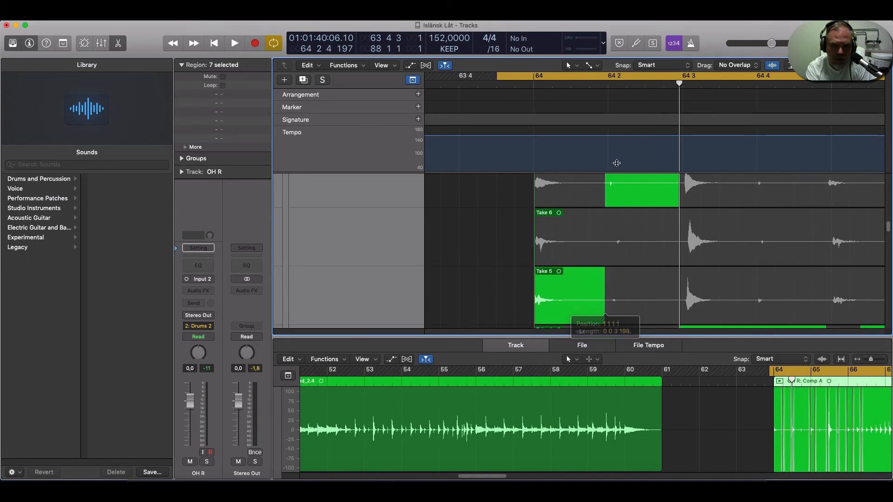
Check the Take 5 section's end against the playhead at 64 2, extend it to that beat, and audition the result.
{"action": "left_click", "coordinate": [608, 84]}
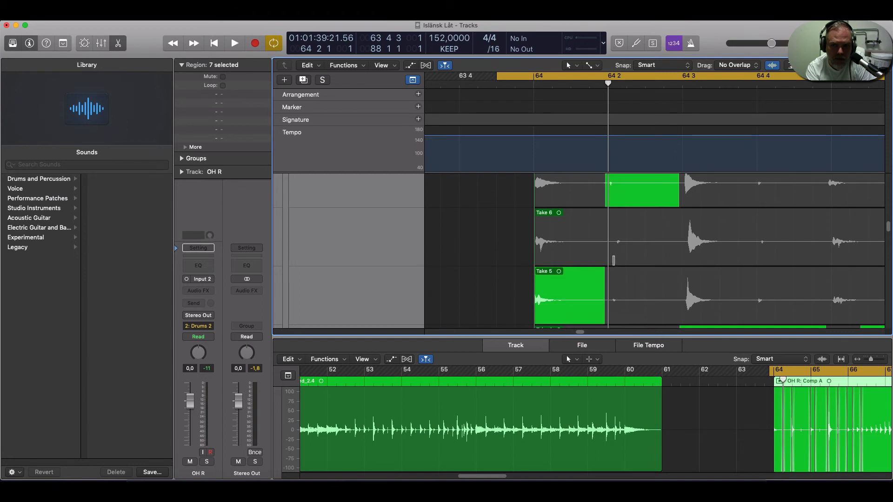
{"action": "key", "text": "space"}
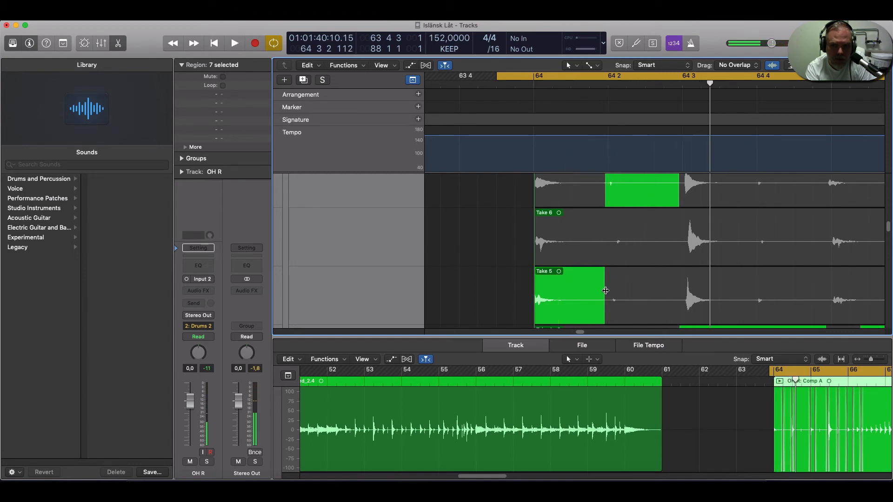
{"action": "left_click_drag", "start_coordinate": [606, 290], "coordinate": [608, 290]}
{"action": "key", "text": "space"}
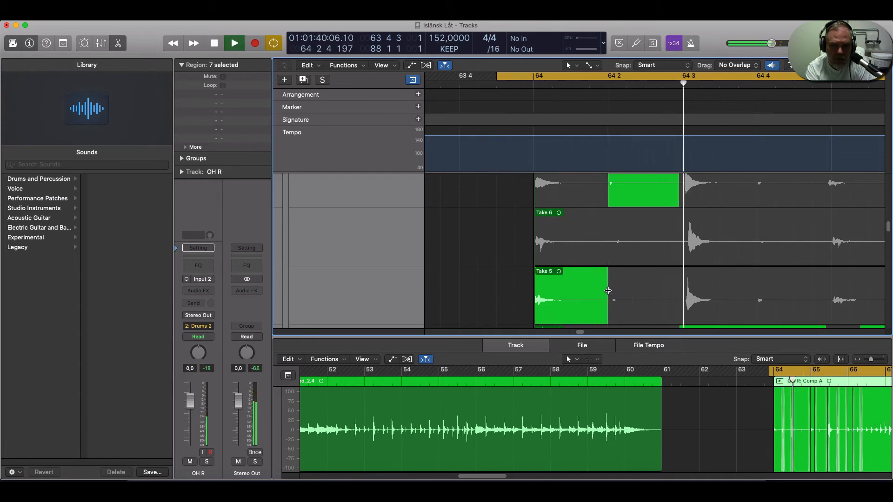
Audition the opening of bar 64 repeatedly, checking the transition from the Take 5 section into Take 7.
{"action": "key", "text": "space"}
{"action": "key", "text": "space"}
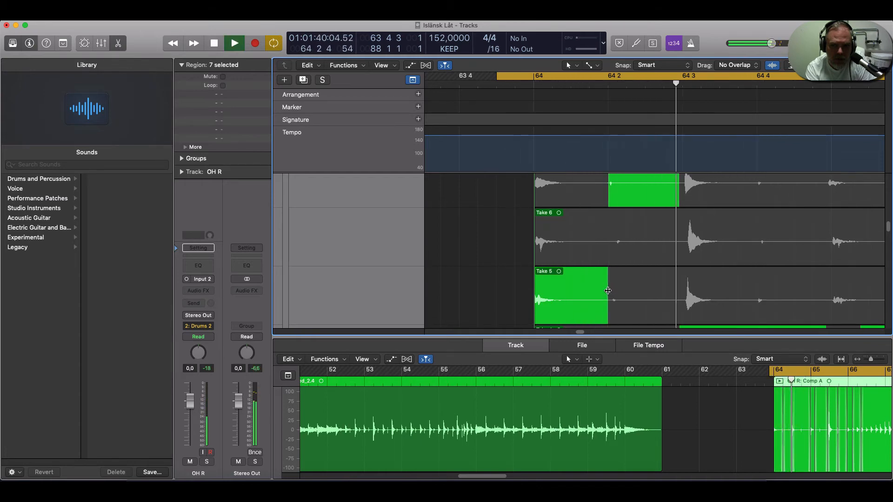
{"action": "key", "text": "space"}
{"action": "key", "text": "space"}
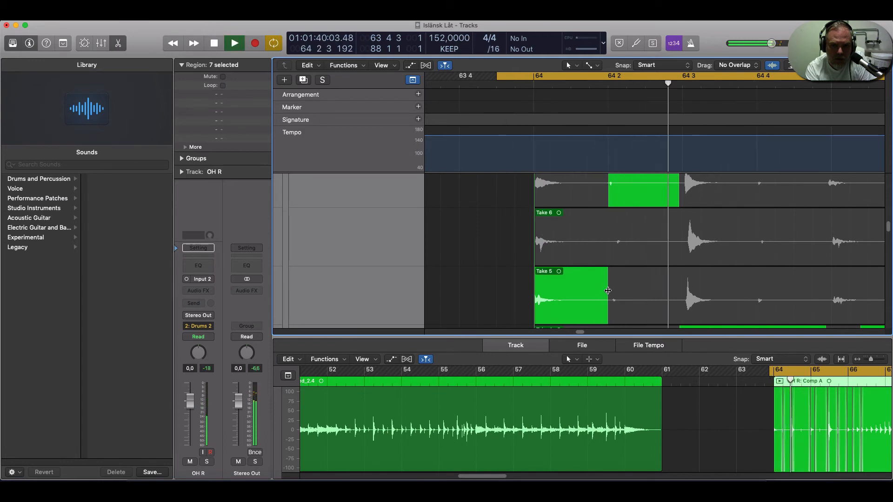
{"action": "key", "text": "space"}
Compare the lower OH R takes around beat 3 of bar 64 and audition the transition into the Take 4 section.
{"action": "scroll", "coordinate": [609, 287], "scroll_direction": "down", "scroll_amount": 3}
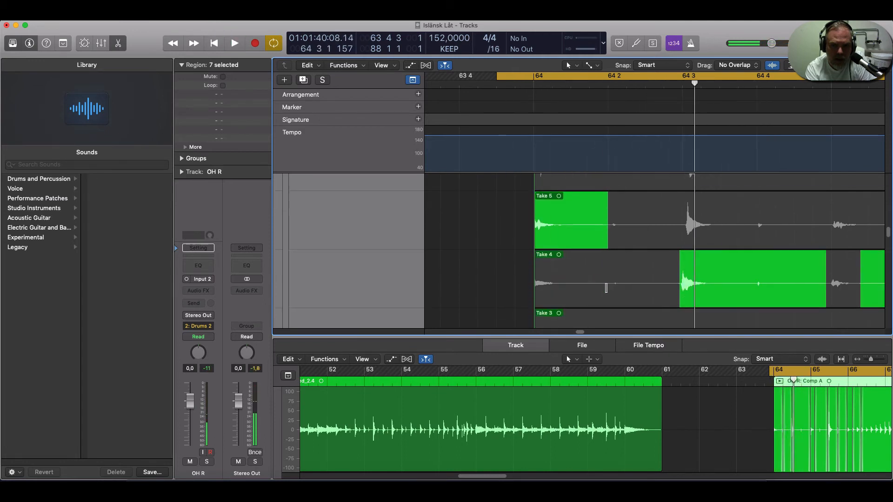
{"action": "scroll", "coordinate": [601, 290], "scroll_direction": "down", "scroll_amount": 4}
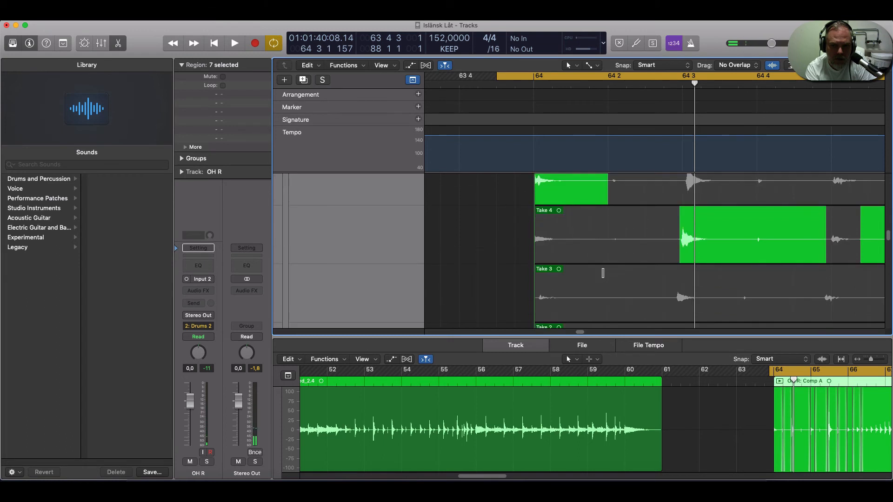
{"action": "scroll", "coordinate": [601, 273], "scroll_direction": "down", "scroll_amount": 2}
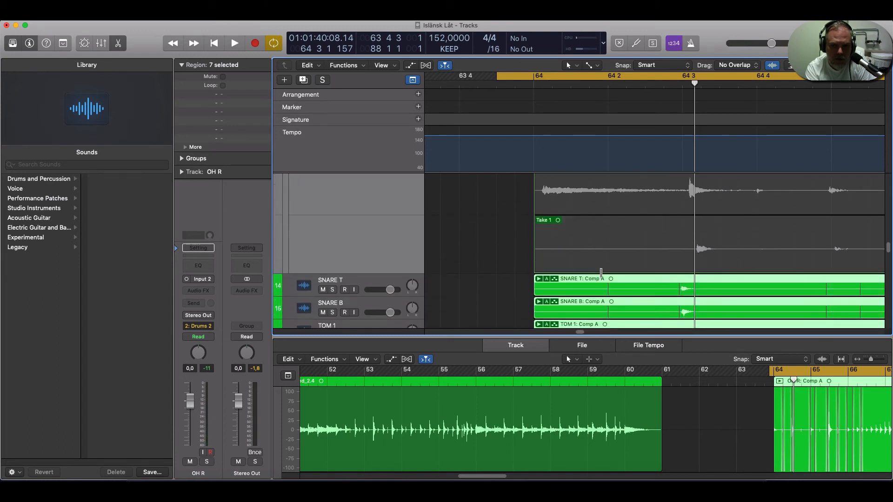
{"action": "scroll", "coordinate": [601, 272], "scroll_direction": "up", "scroll_amount": 4}
{"action": "scroll", "coordinate": [601, 269], "scroll_direction": "up", "scroll_amount": 1}
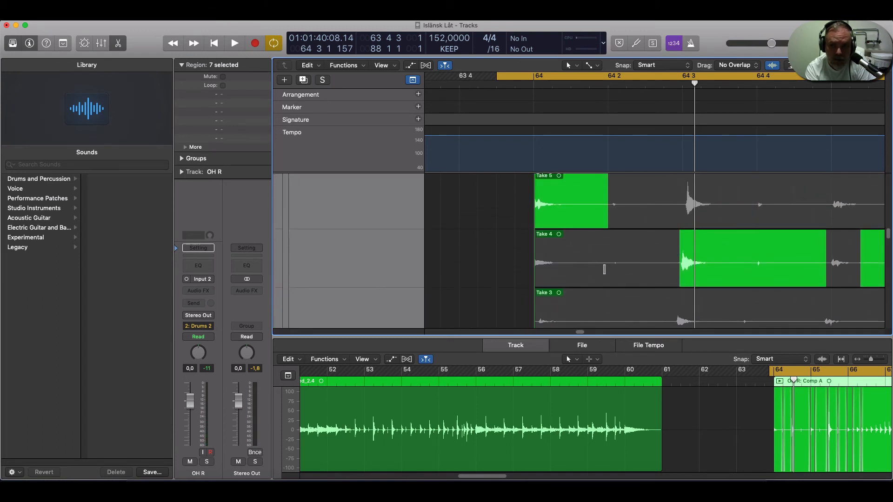
{"action": "key", "text": "space"}
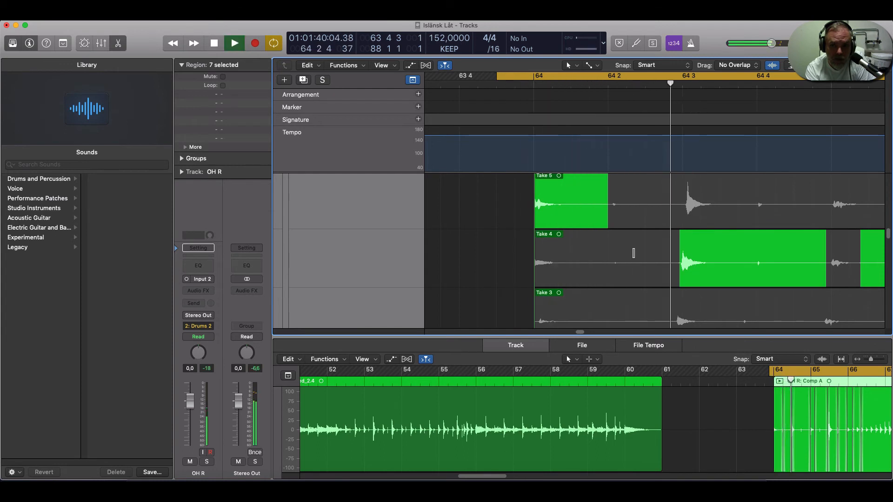
{"action": "key", "text": "space"}
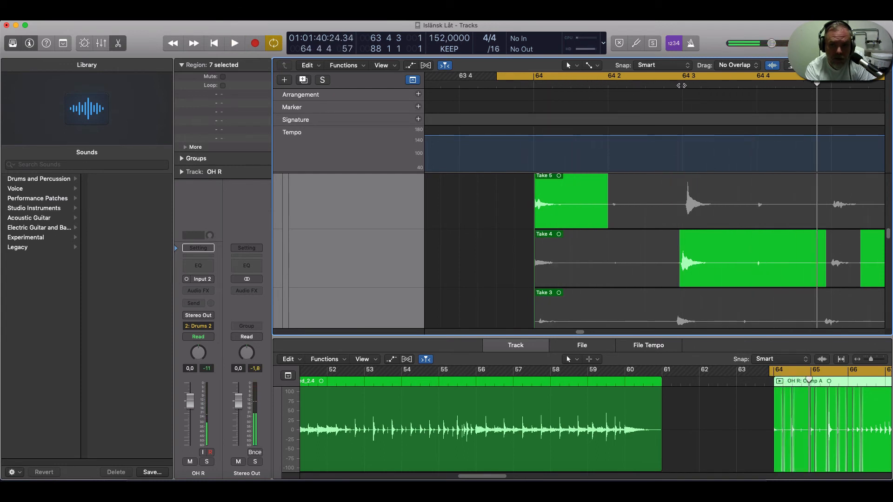
Play the comp from just before bar 64 up to bar 76 and inspect the upper OH R takes there.
{"action": "left_click", "coordinate": [682, 86]}
{"action": "key", "text": "space"}
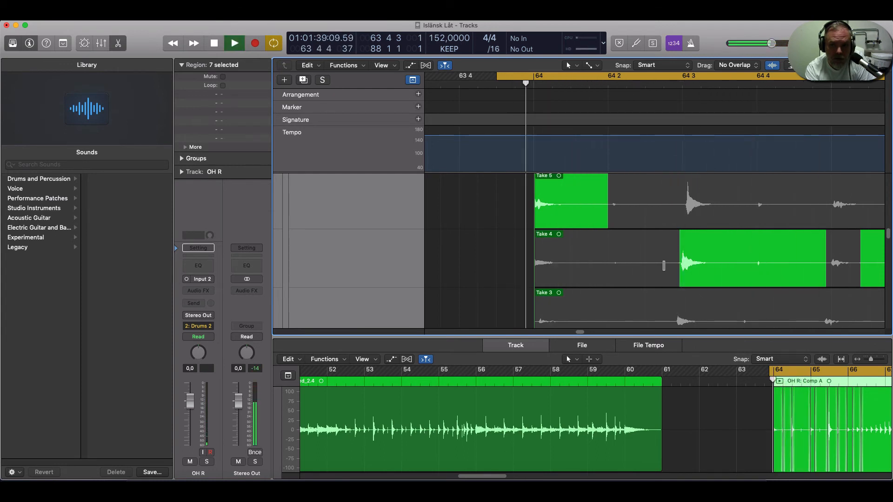
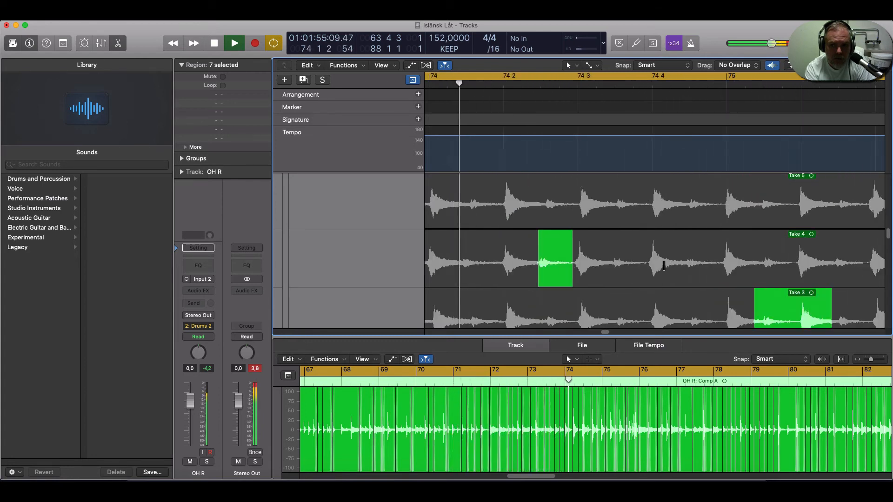
{"action": "scroll", "coordinate": [663, 265], "scroll_direction": "up", "scroll_amount": 5}
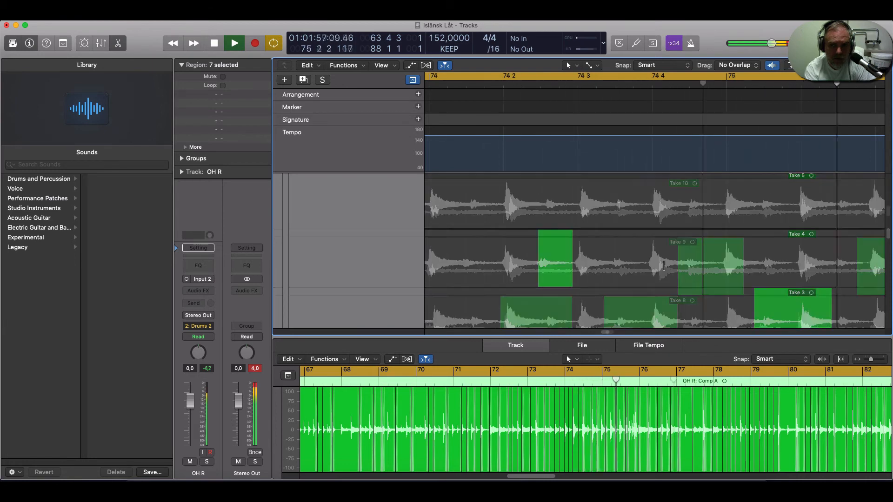
{"action": "key", "text": "space"}
Audition the comp from bar 76, extend the end of the OH R Take 8 section just after 76 4, and audition onward.
{"action": "left_click", "coordinate": [436, 85]}
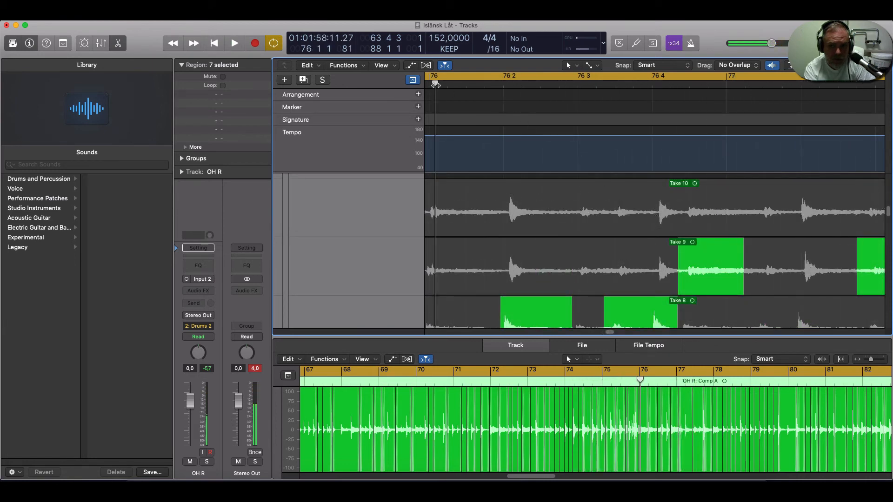
{"action": "key", "text": "space"}
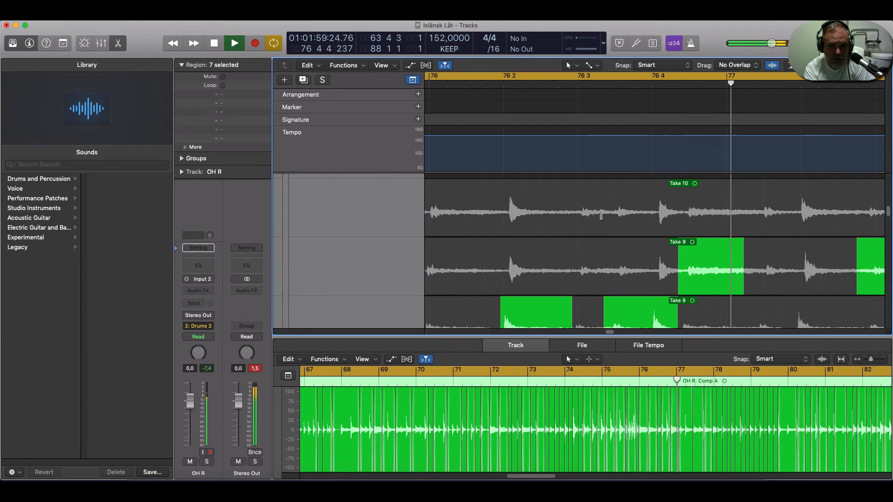
{"action": "key", "text": "space"}
{"action": "scroll", "coordinate": [670, 274], "scroll_direction": "down", "scroll_amount": 2}
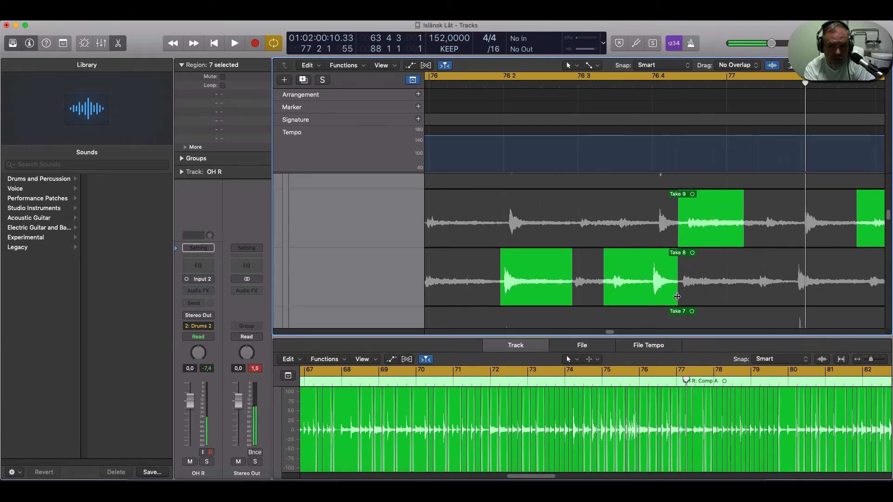
{"action": "left_click_drag", "start_coordinate": [677, 297], "coordinate": [679, 297]}
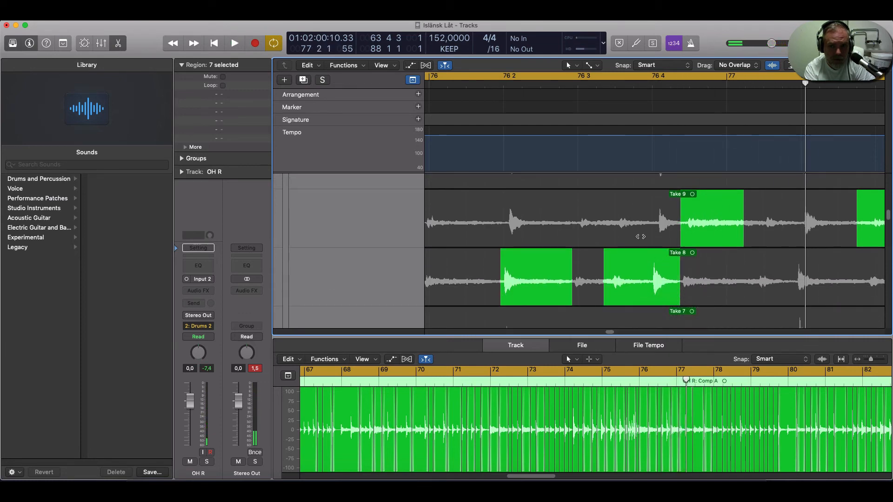
{"action": "key", "text": "space"}
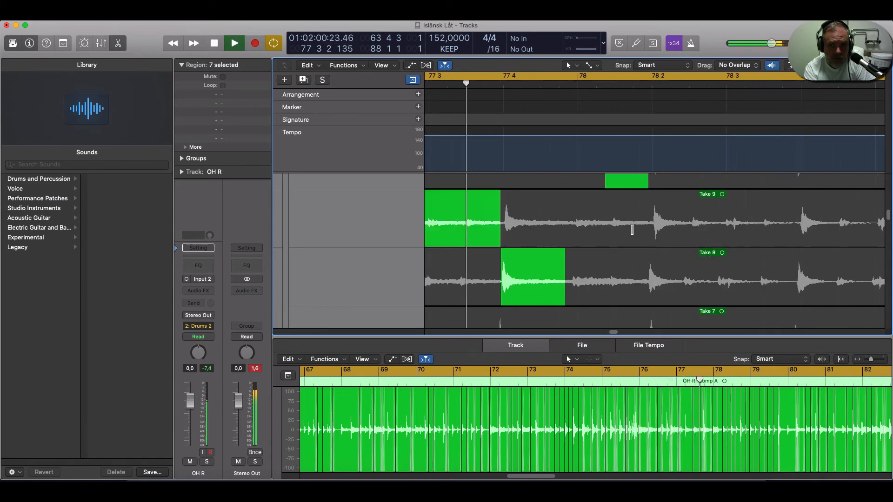
{"action": "key", "text": "space"}
Move the start of the OH R Take 9 section slightly closer to 77 3 and audition the passage from 76 3.
{"action": "scroll", "coordinate": [618, 302], "scroll_direction": "left", "scroll_amount": 8}
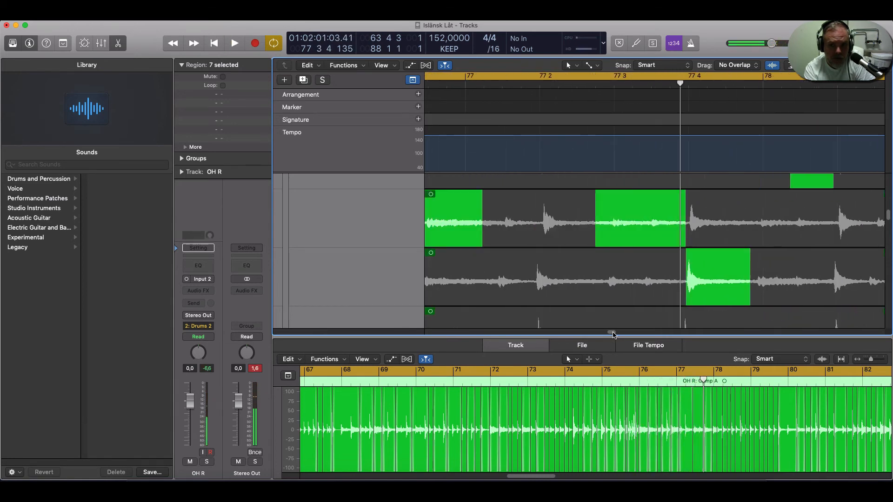
{"action": "scroll", "coordinate": [634, 271], "scroll_direction": "up", "scroll_amount": 8}
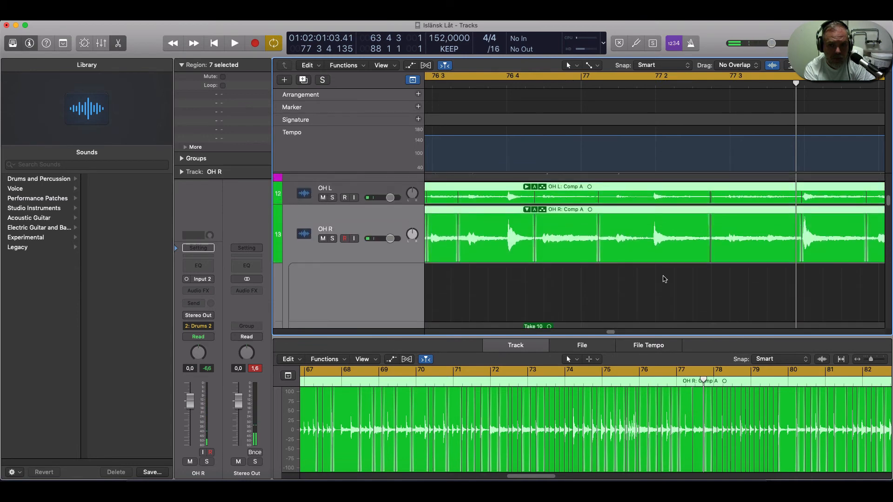
{"action": "scroll", "coordinate": [715, 281], "scroll_direction": "down", "scroll_amount": 5}
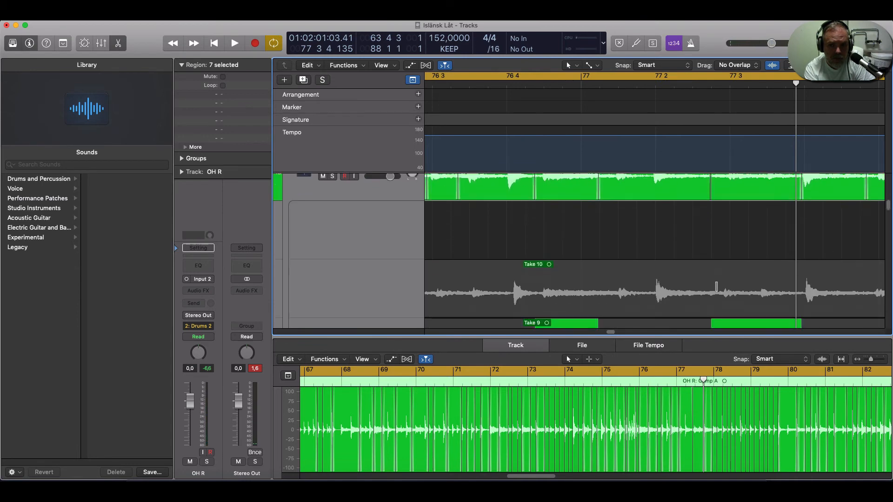
{"action": "mouse_move", "coordinate": [710, 298]}
{"action": "left_mouse_down"}
{"action": "mouse_move", "coordinate": [685, 299]}
{"action": "mouse_move", "coordinate": [717, 299]}
{"action": "left_mouse_up"}
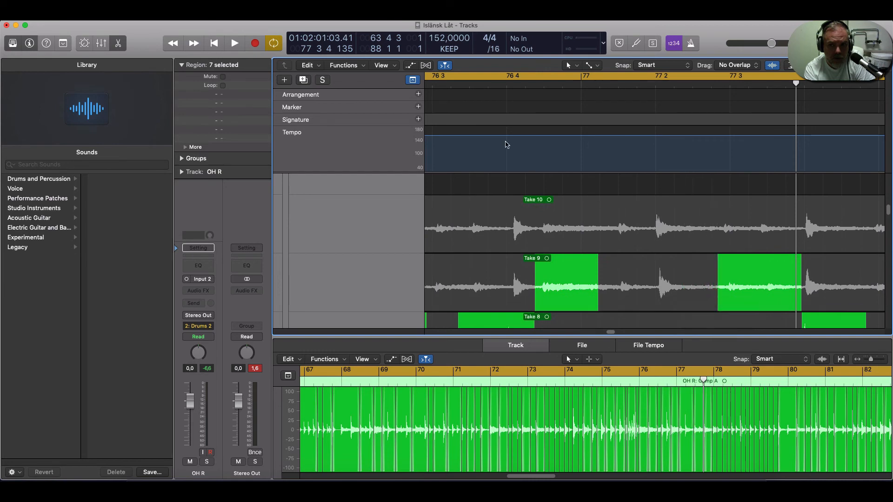
{"action": "left_click", "coordinate": [433, 79]}
{"action": "key", "text": "space"}
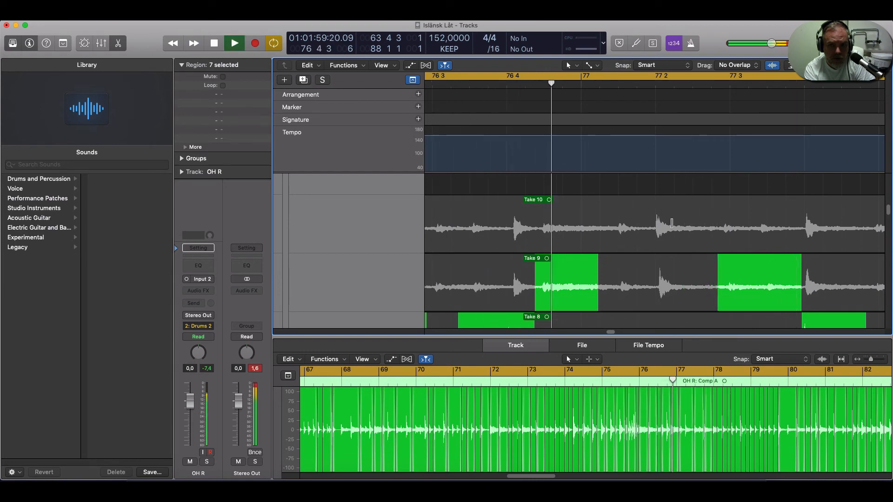
{"action": "key", "text": "space"}
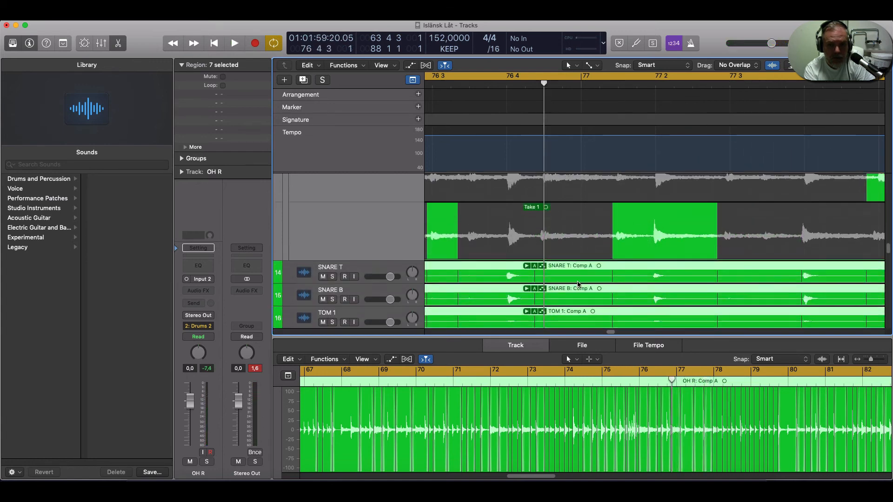
Compare the kick hits around bar 77 across the KICK takes and place the playhead on the hit just after 77.
{"action": "scroll", "coordinate": [574, 289], "scroll_direction": "down", "scroll_amount": 5}
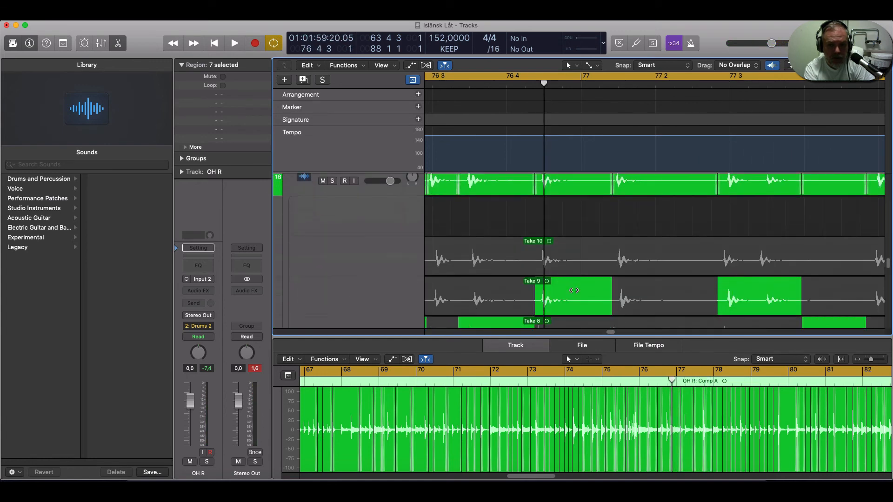
{"action": "scroll", "coordinate": [573, 290], "scroll_direction": "up", "scroll_amount": 3}
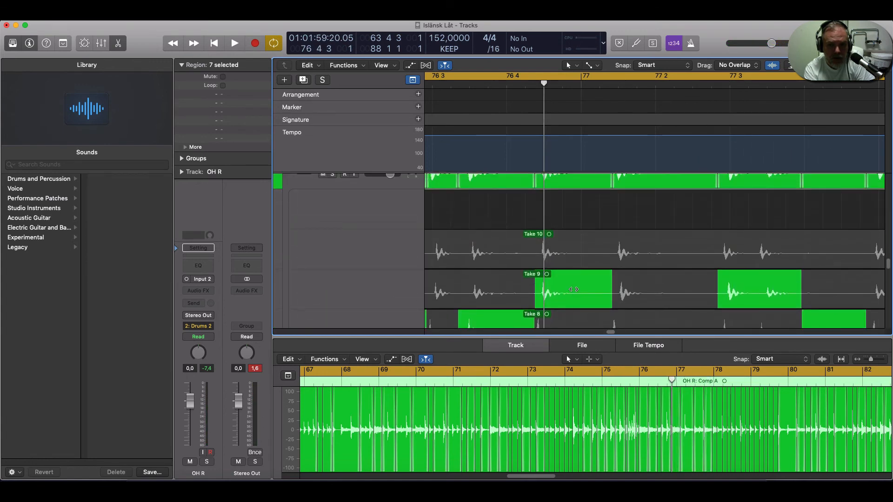
{"action": "scroll", "coordinate": [573, 289], "scroll_direction": "down", "scroll_amount": 3}
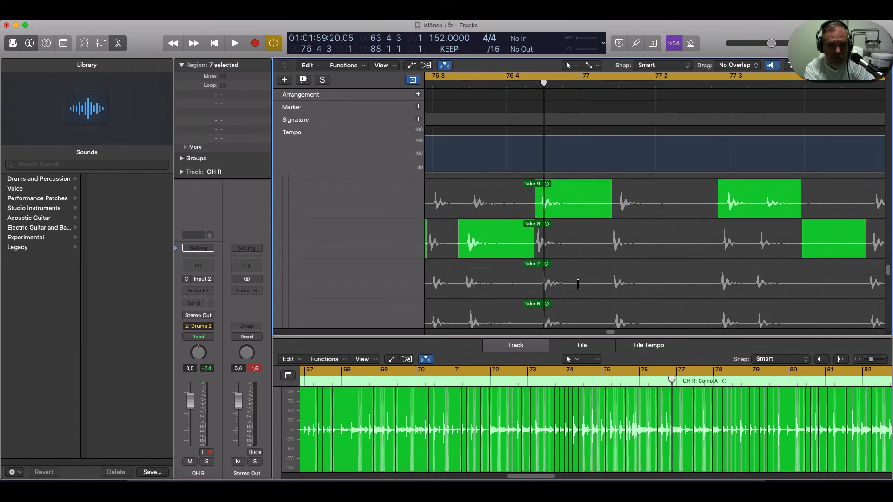
{"action": "scroll", "coordinate": [577, 284], "scroll_direction": "down", "scroll_amount": 5}
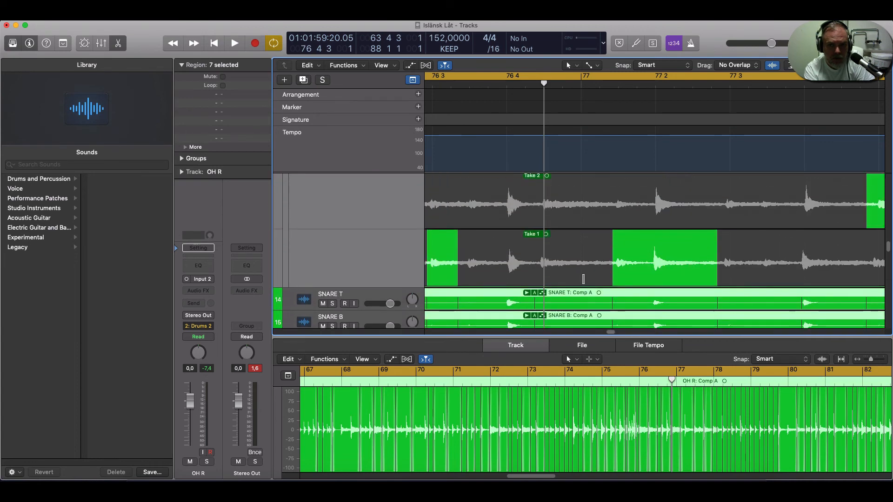
{"action": "scroll", "coordinate": [583, 279], "scroll_direction": "down", "scroll_amount": 8}
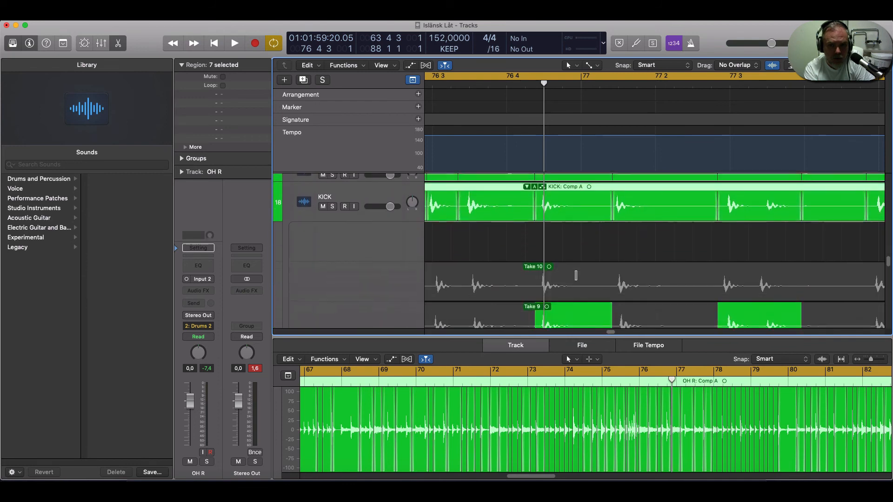
{"action": "scroll", "coordinate": [576, 275], "scroll_direction": "down", "scroll_amount": 8}
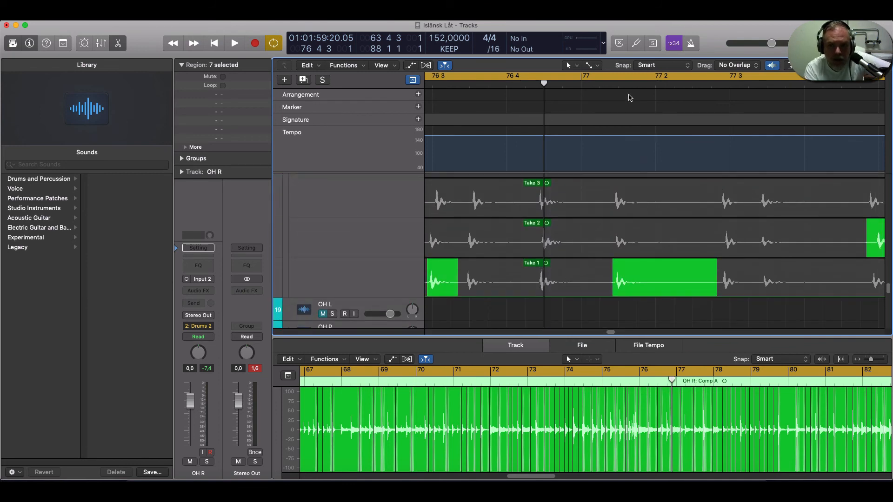
{"action": "left_click", "coordinate": [618, 85]}
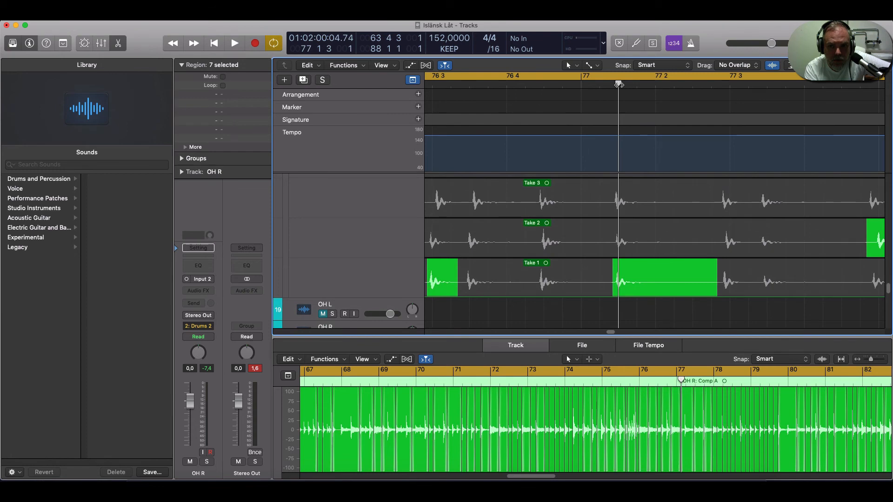
Comp the kick hit between 76 4 and 77 from KICK Take 2, extend its start slightly earlier, and audition it.
{"action": "left_click_drag", "start_coordinate": [613, 250], "coordinate": [538, 249]}
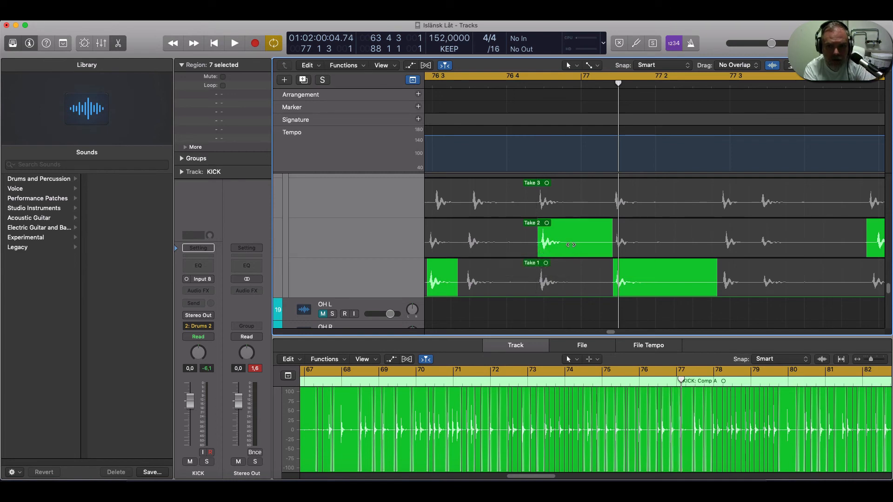
{"action": "key", "text": "space"}
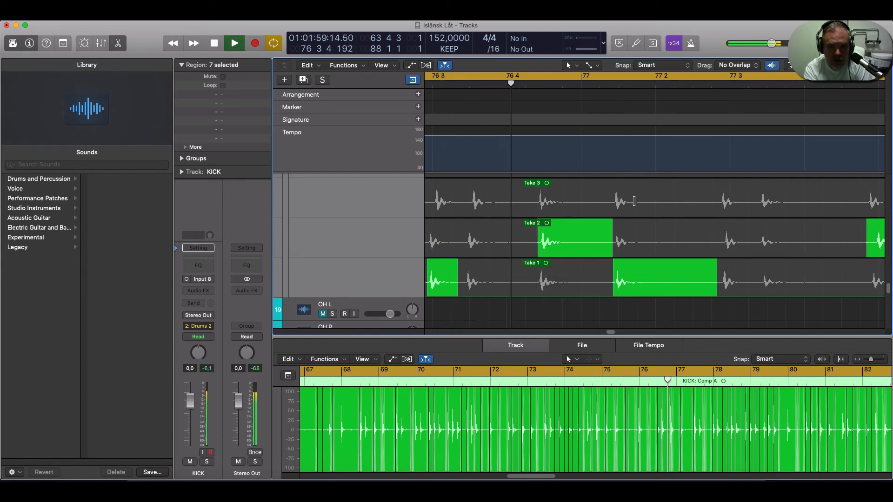
{"action": "key", "text": "space"}
{"action": "mouse_move", "coordinate": [537, 252]}
{"action": "left_mouse_down"}
{"action": "mouse_move", "coordinate": [511, 249]}
{"action": "mouse_move", "coordinate": [529, 251]}
{"action": "left_mouse_up"}
{"action": "key", "text": "space"}
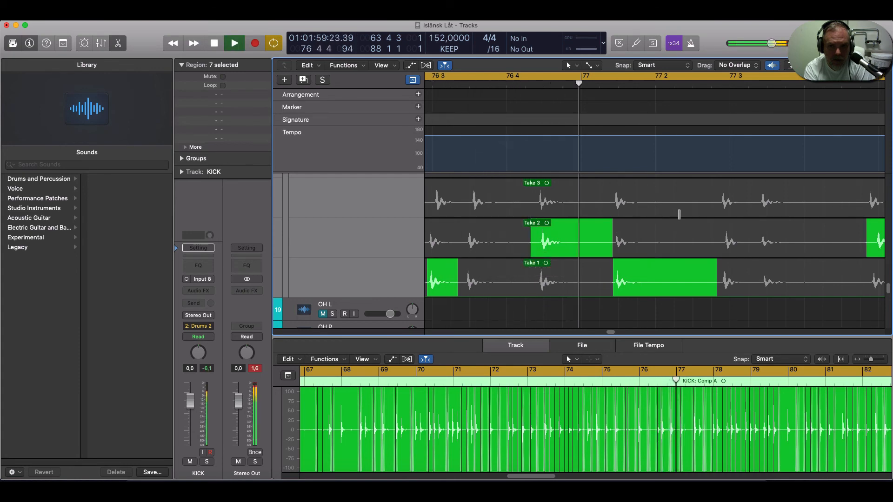
{"action": "key", "text": "space"}
{"action": "key", "text": "space"}
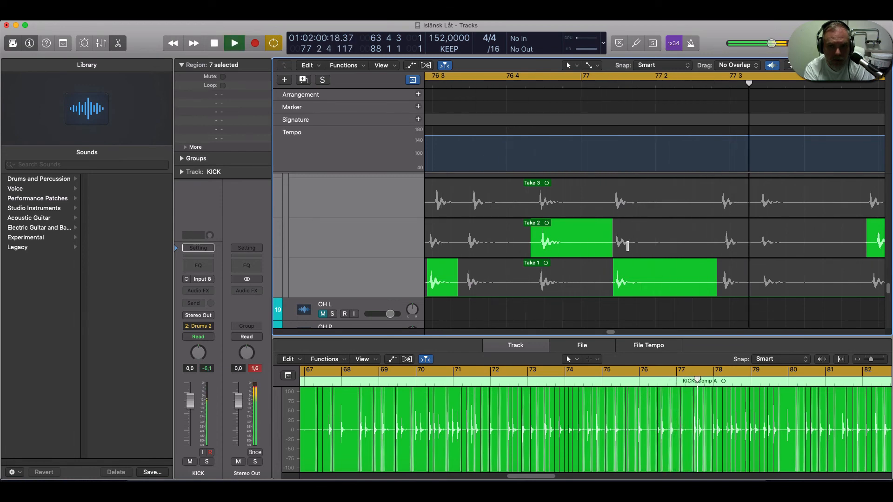
Move the boundary between the KICK Take 2 and Take 1 sections after bar 77 slightly earlier and audition it.
{"action": "key", "text": "space"}
{"action": "left_click_drag", "start_coordinate": [614, 286], "coordinate": [611, 286]}
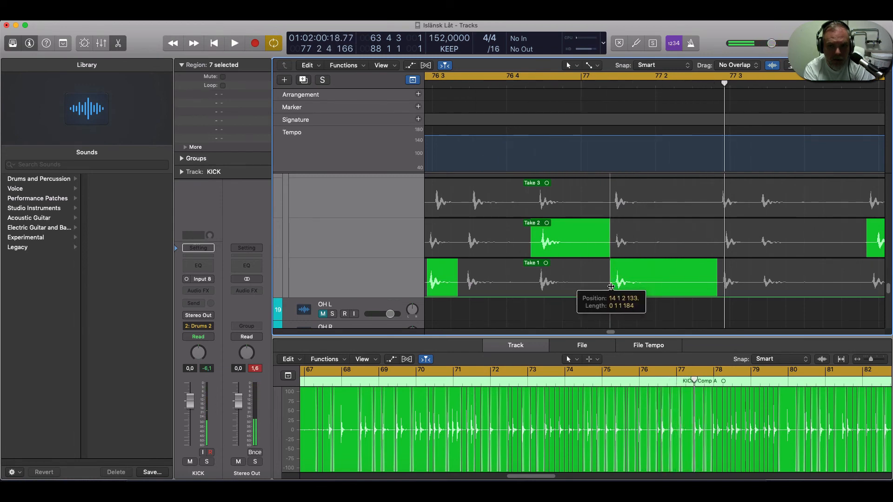
{"action": "key", "text": "space"}
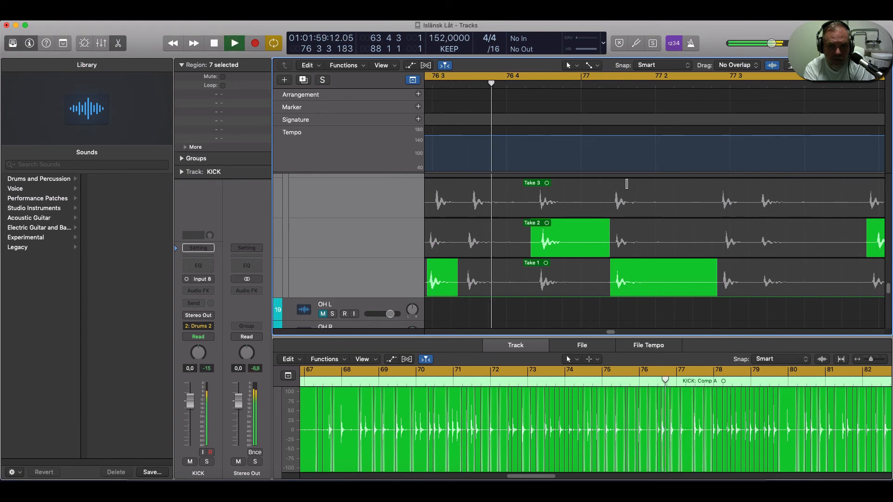
Audition the comped drums through bar 80 while reviewing the selected sections across the OH R takes.
{"action": "key", "text": "space"}
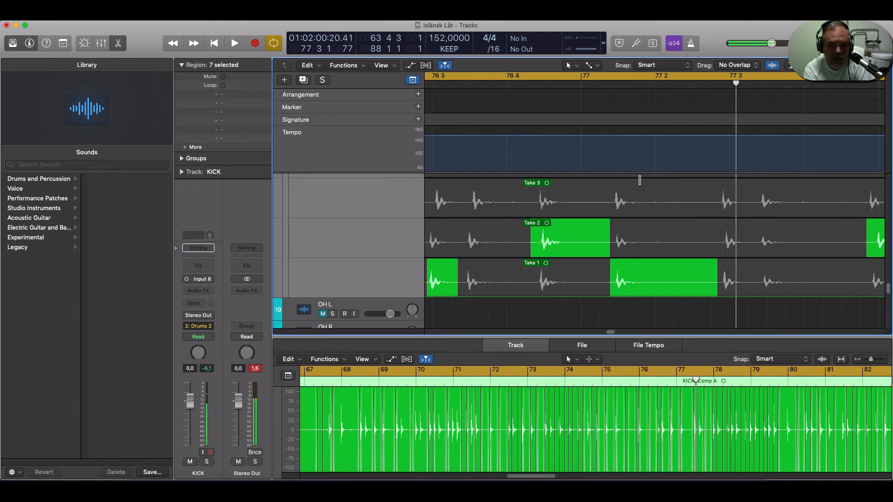
{"action": "scroll", "coordinate": [665, 259], "scroll_direction": "up", "scroll_amount": 10}
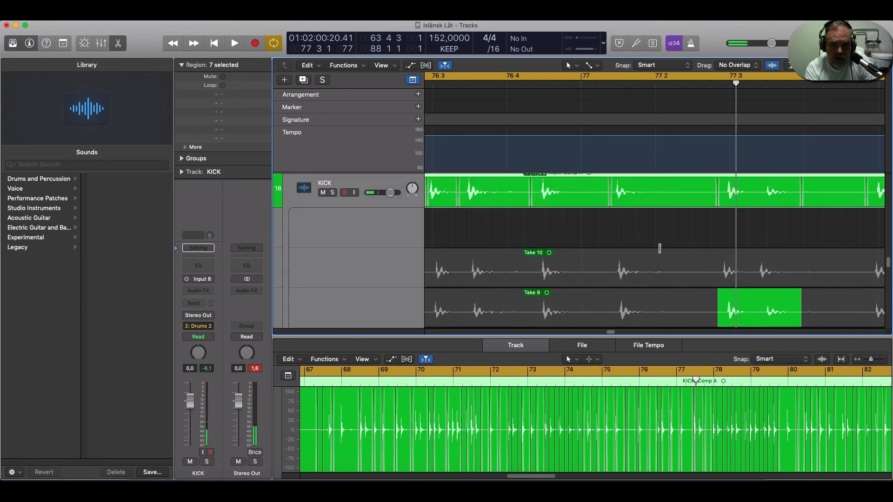
{"action": "scroll", "coordinate": [660, 251], "scroll_direction": "up", "scroll_amount": 10}
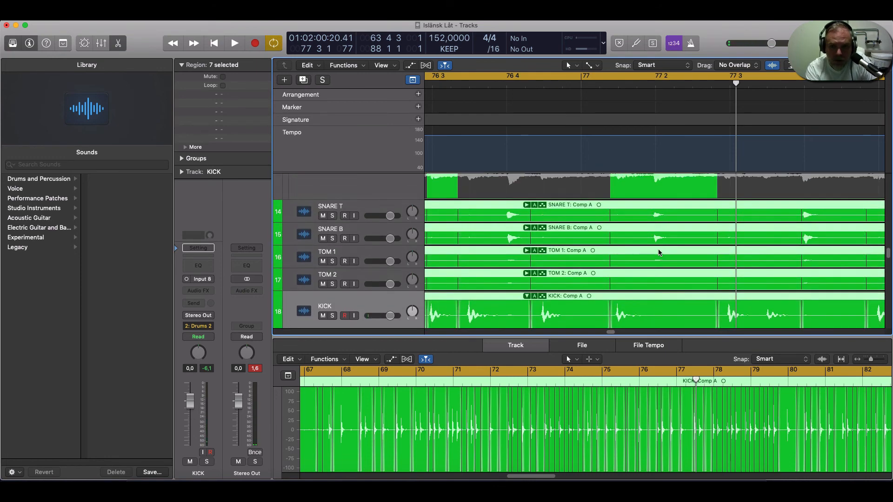
{"action": "scroll", "coordinate": [659, 250], "scroll_direction": "up", "scroll_amount": 3}
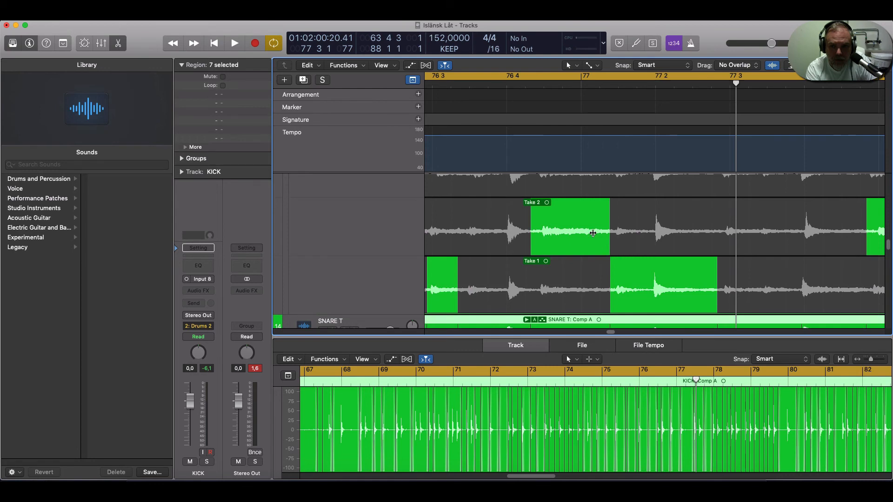
{"action": "key", "text": "space"}
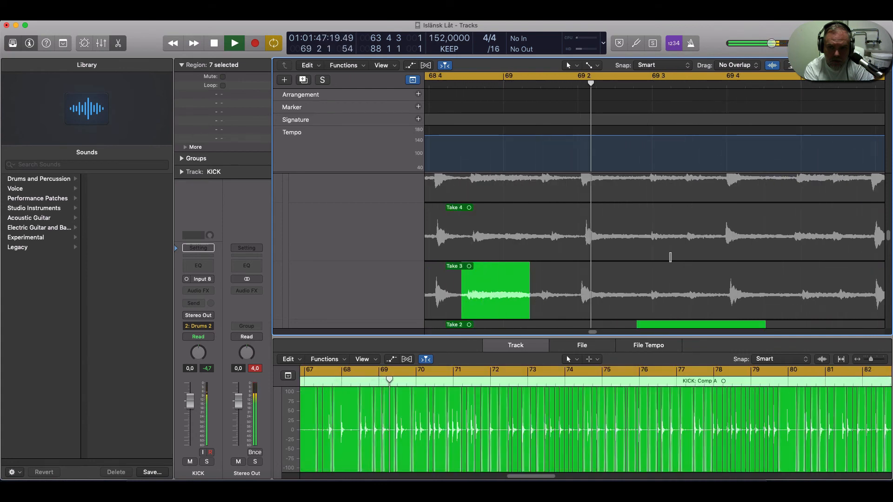
{"action": "scroll", "coordinate": [599, 275], "scroll_direction": "up", "scroll_amount": 3}
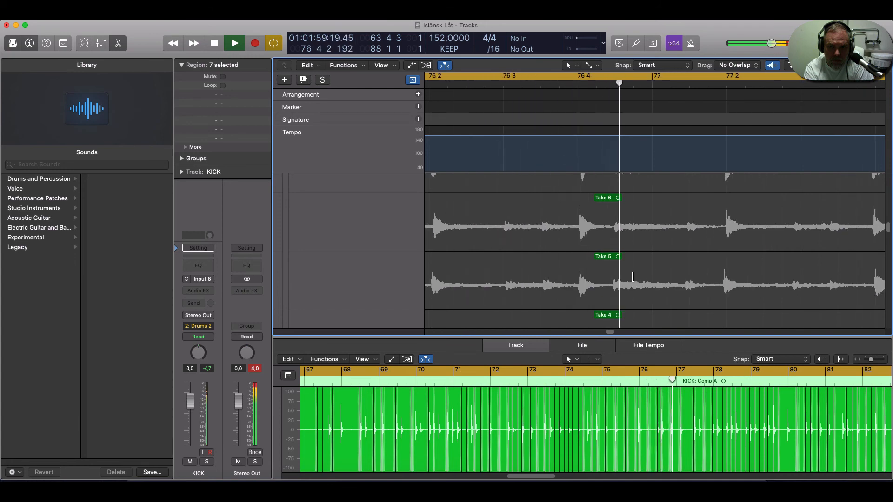
{"action": "scroll", "coordinate": [641, 278], "scroll_direction": "up", "scroll_amount": 5}
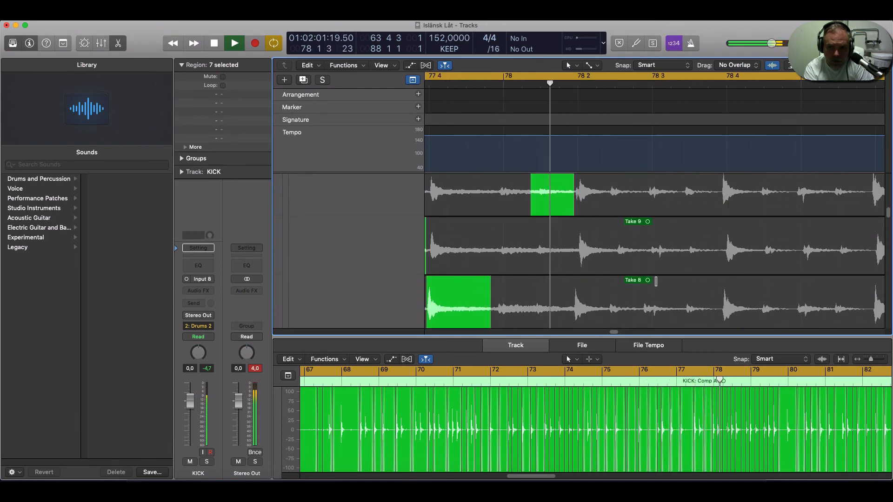
{"action": "scroll", "coordinate": [657, 282], "scroll_direction": "down", "scroll_amount": 5}
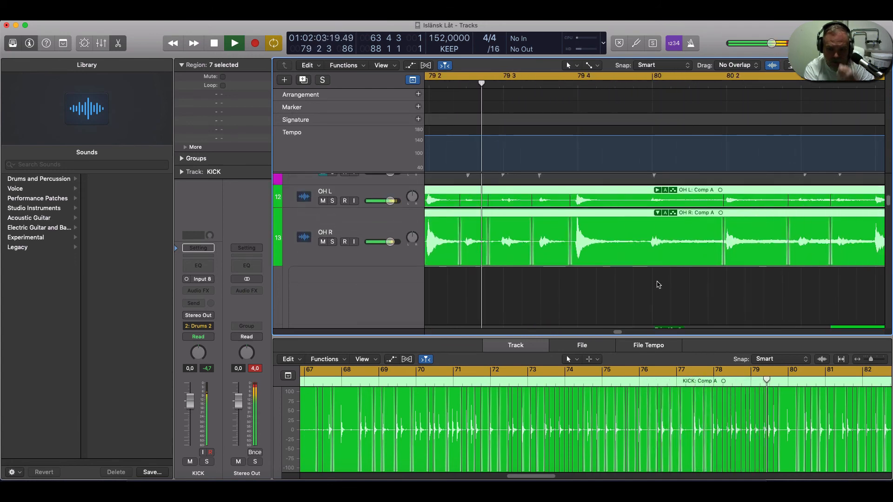
{"action": "key", "text": "space"}
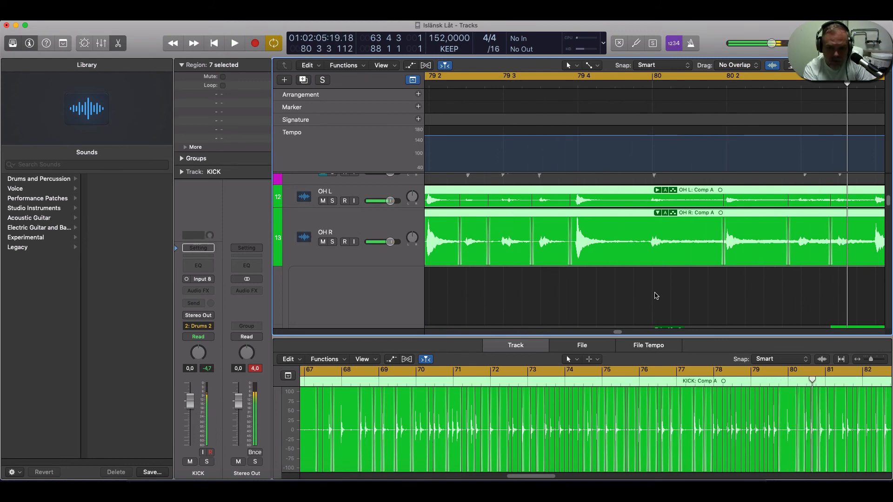
Audition the drum comp again from around 76 3 to the end of the cycle range at bar 88.
{"action": "left_click_drag", "start_coordinate": [617, 334], "coordinate": [608, 306]}
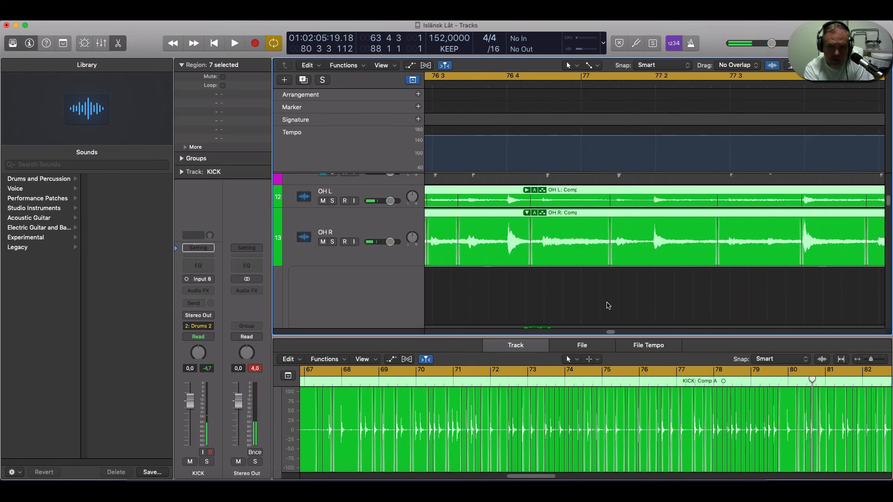
{"action": "key", "text": "space"}
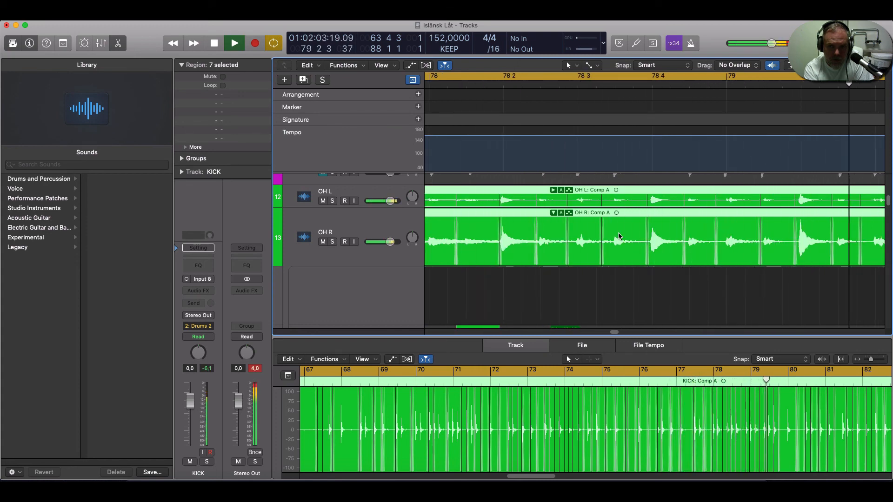
{"action": "key", "text": "space"}
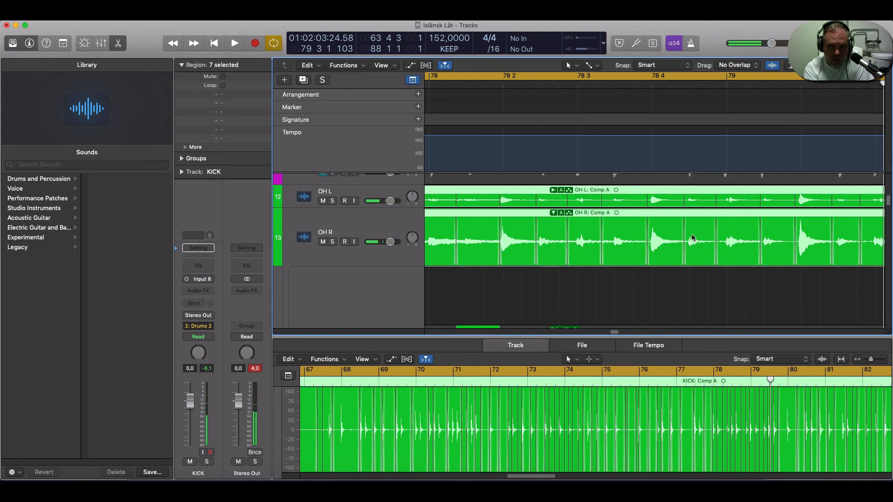
{"action": "key", "text": "space"}
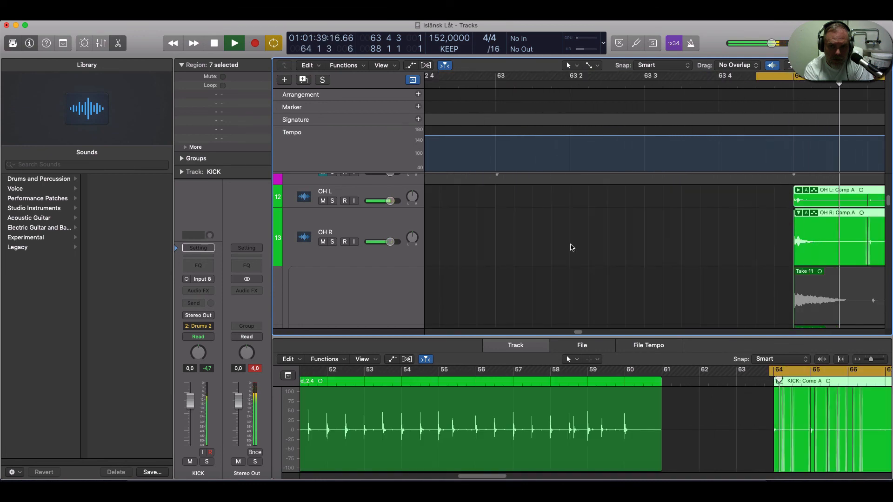
{"action": "key", "text": "space"}
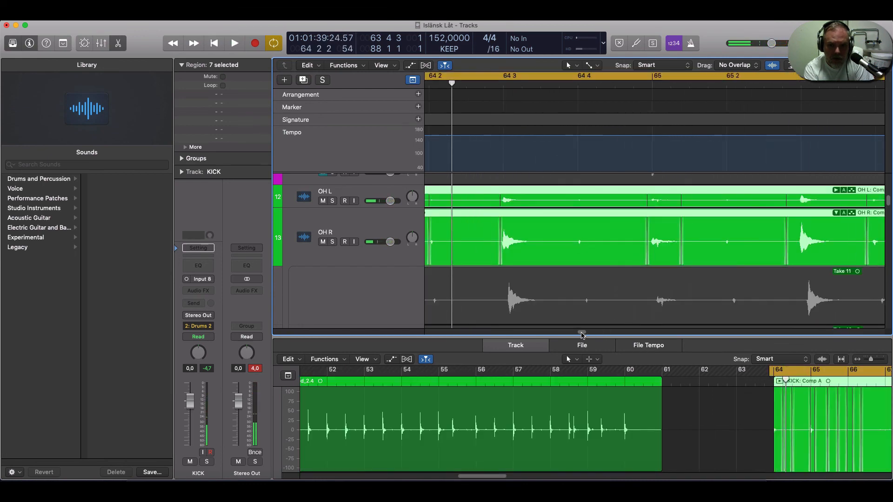
Flatten and merge Comp A of the grouped drum take folders starting at bar 64.
{"action": "left_click_drag", "start_coordinate": [581, 333], "coordinate": [579, 333]}
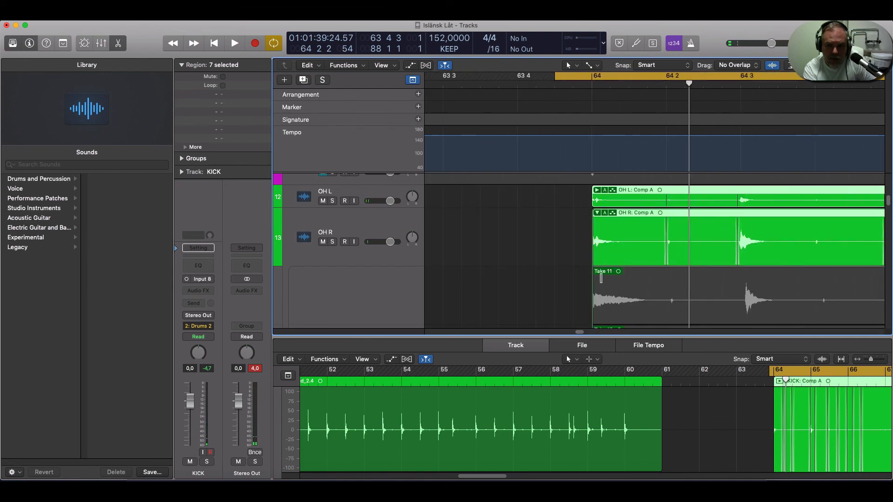
{"action": "left_click", "coordinate": [604, 213]}
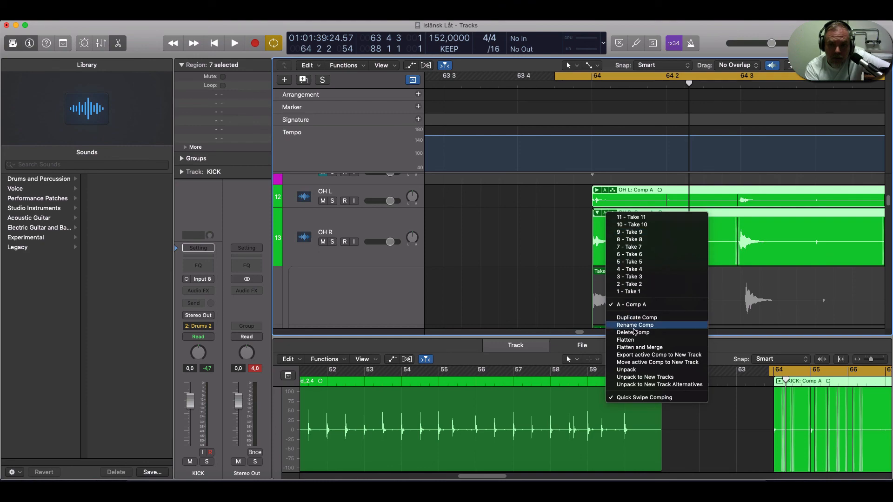
{"action": "left_click", "coordinate": [581, 268]}
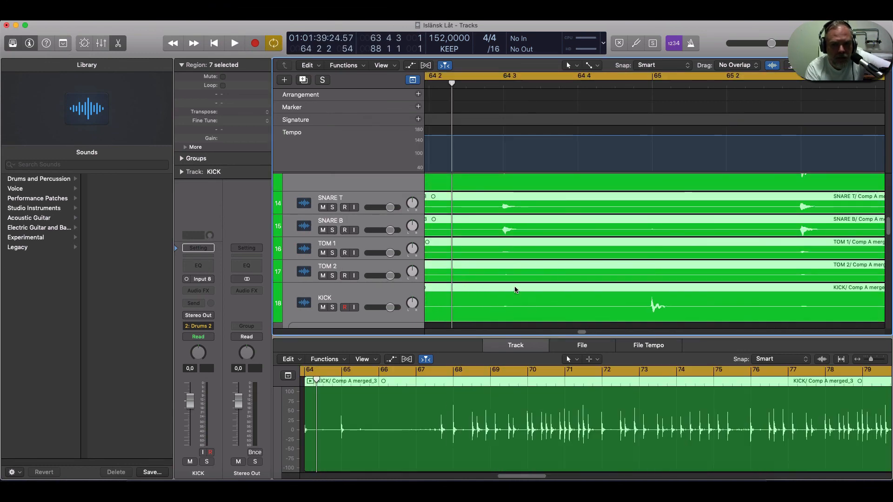
Solo the green SNARE T and SNARE B tracks and audition their merged comps from 65 2.
{"action": "left_click_drag", "start_coordinate": [584, 333], "coordinate": [584, 334]}
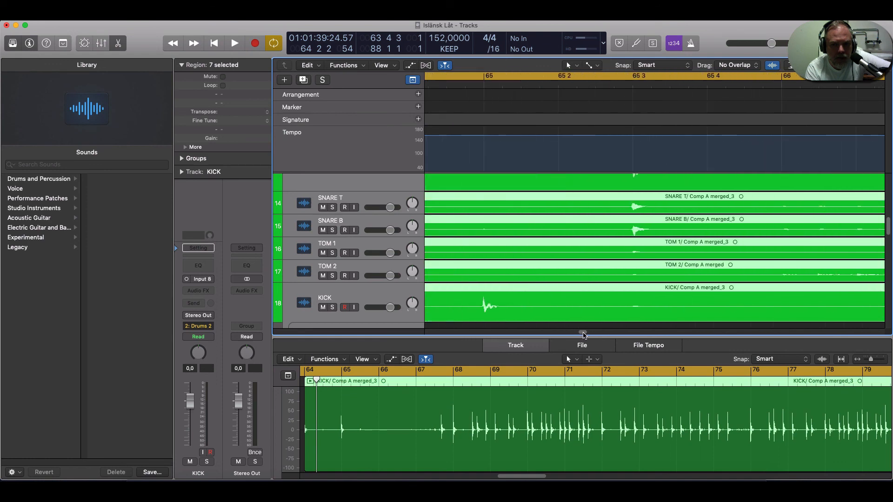
{"action": "scroll", "coordinate": [593, 271], "scroll_direction": "up", "scroll_amount": 5}
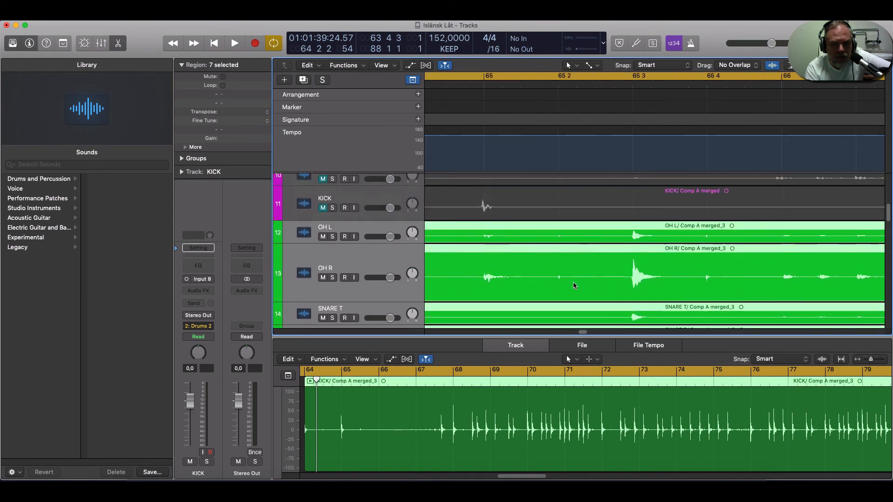
{"action": "left_click", "coordinate": [363, 232]}
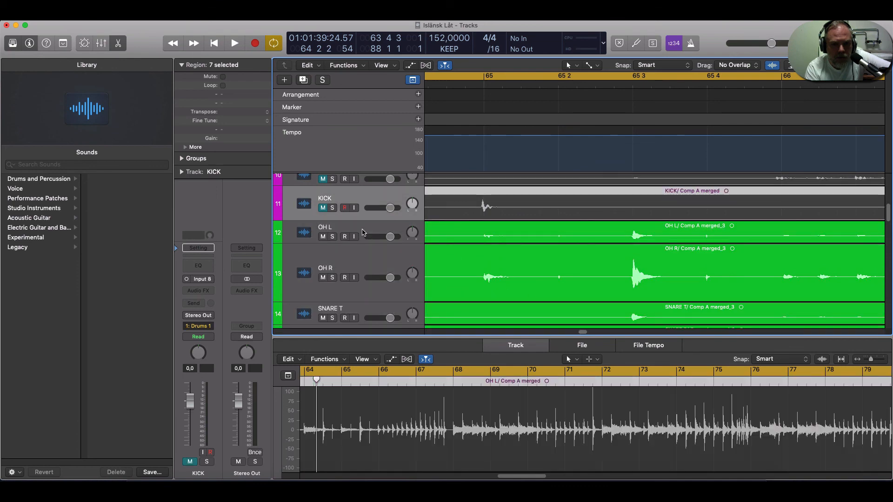
{"action": "scroll", "coordinate": [372, 298], "scroll_direction": "down", "scroll_amount": 3}
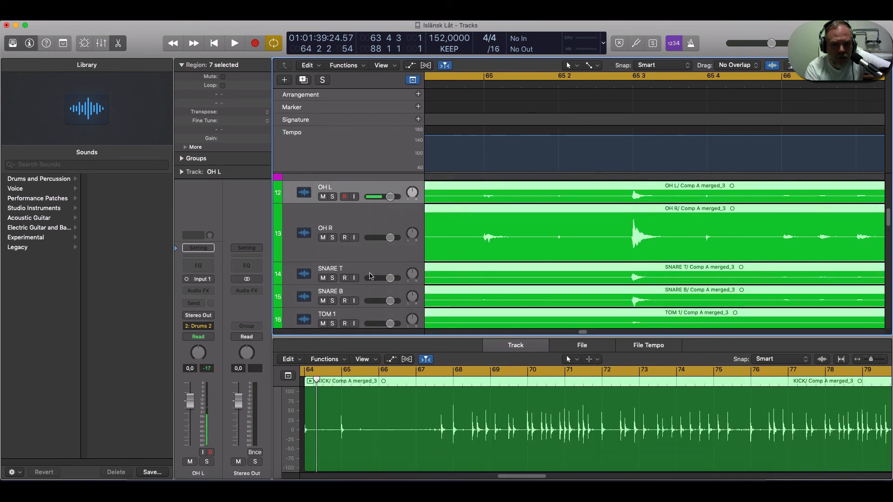
{"action": "left_click", "coordinate": [367, 273]}
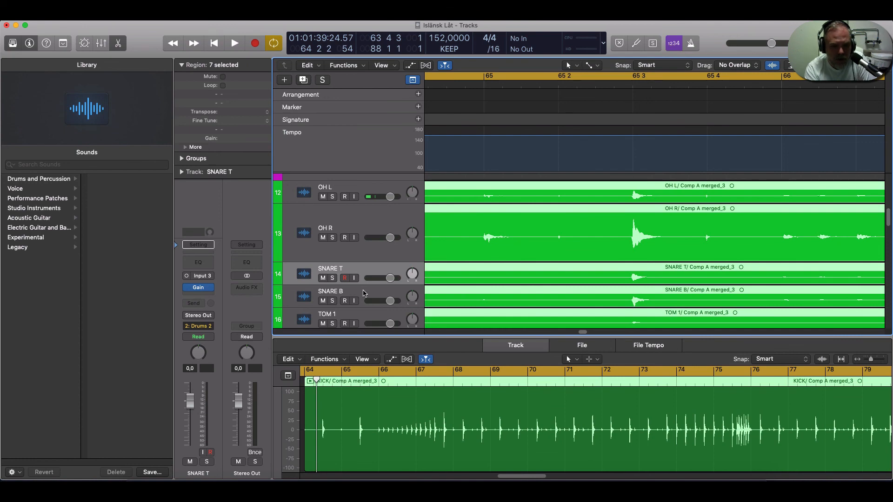
{"action": "left_click", "coordinate": [364, 293], "text": "shift"}
{"action": "left_click", "coordinate": [332, 301]}
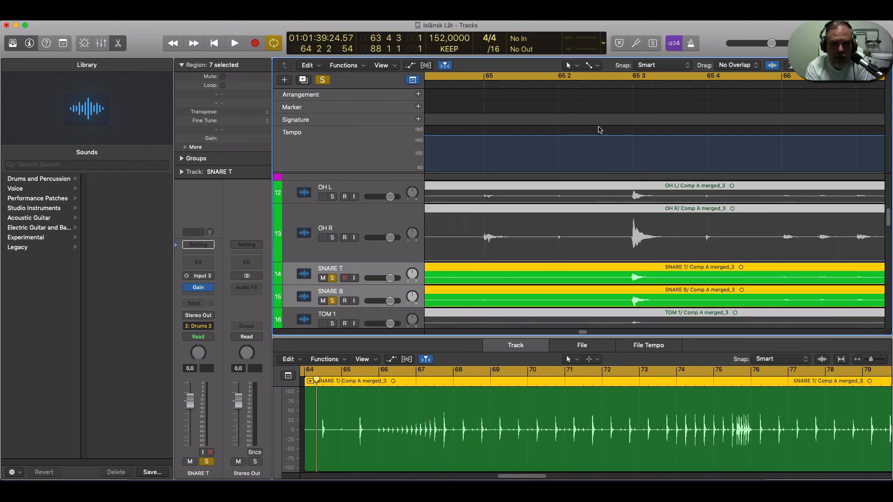
{"action": "double_click", "coordinate": [562, 85]}
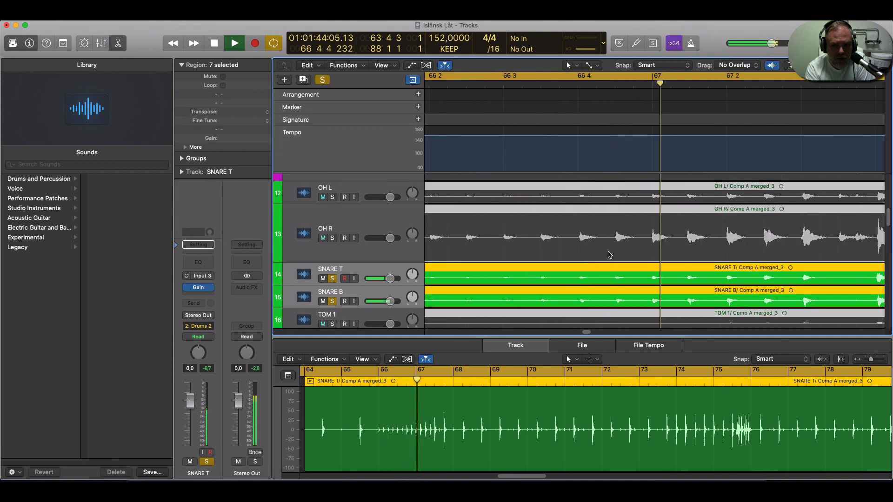
{"action": "key", "text": "space"}
Open the Gain plug-in on SNARE T and compare the soloed snares from about 66 2 with Phase Invert off and on.
{"action": "left_click", "coordinate": [361, 274]}
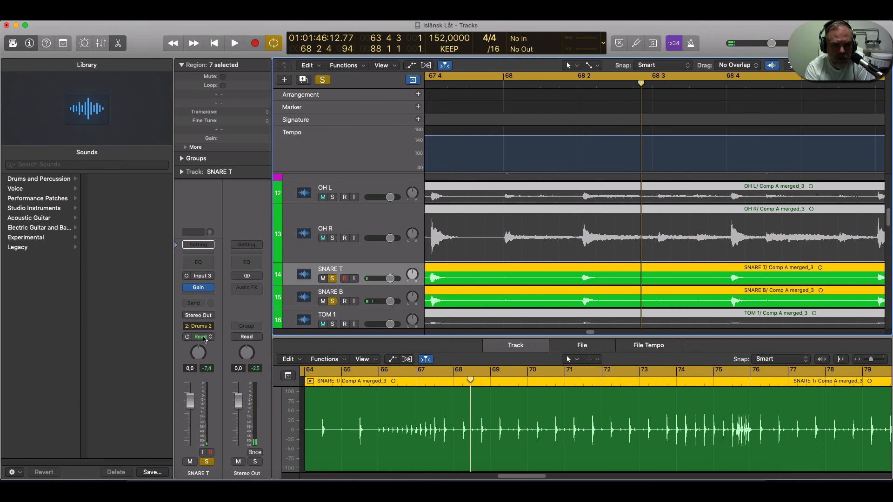
{"action": "left_click", "coordinate": [199, 288]}
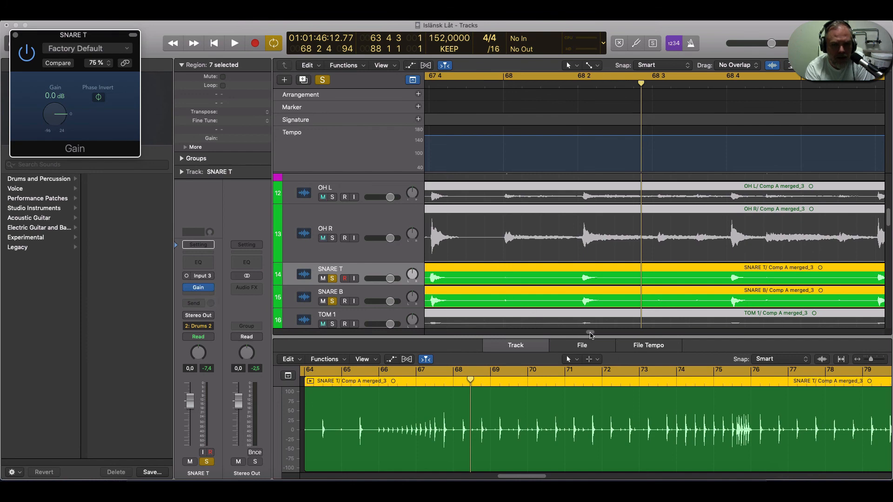
{"action": "left_click_drag", "start_coordinate": [590, 333], "coordinate": [586, 333]}
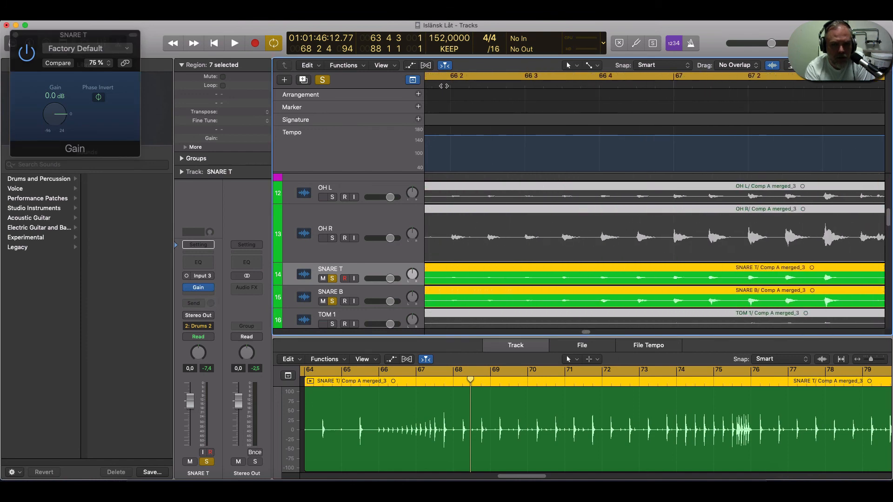
{"action": "key", "text": "space"}
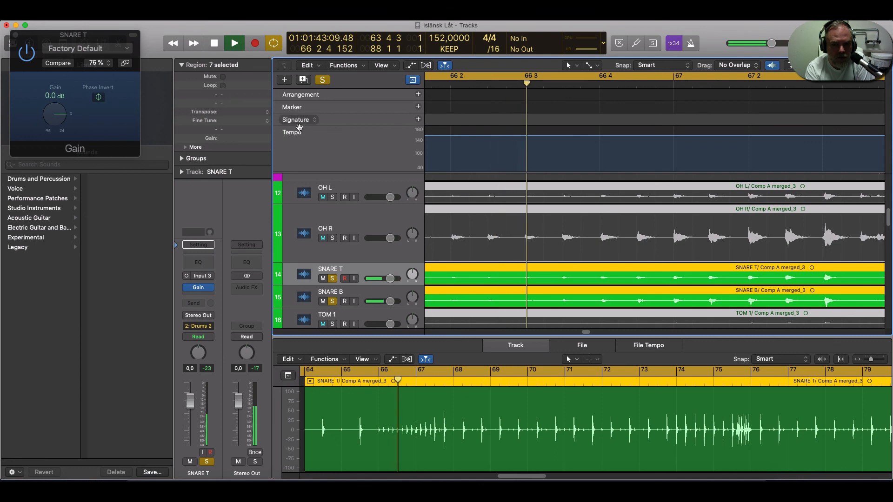
{"action": "left_click", "coordinate": [99, 97]}
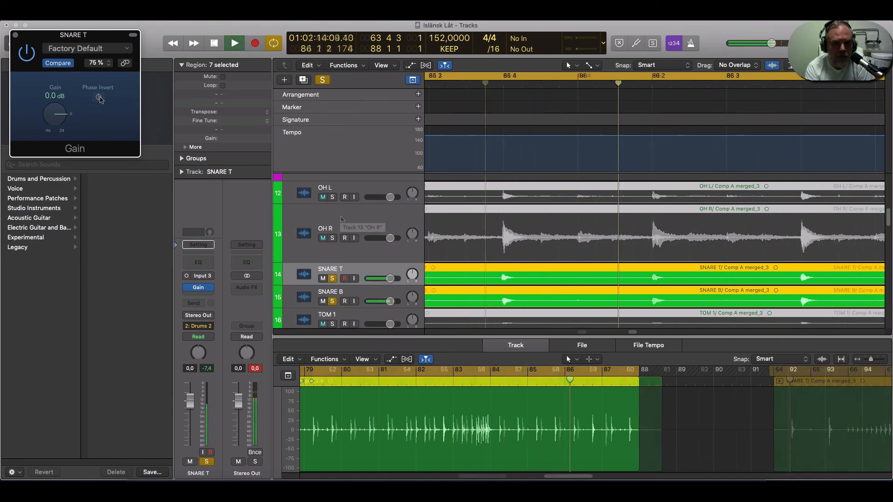
{"action": "left_click", "coordinate": [99, 97]}
{"action": "key", "text": "space"}
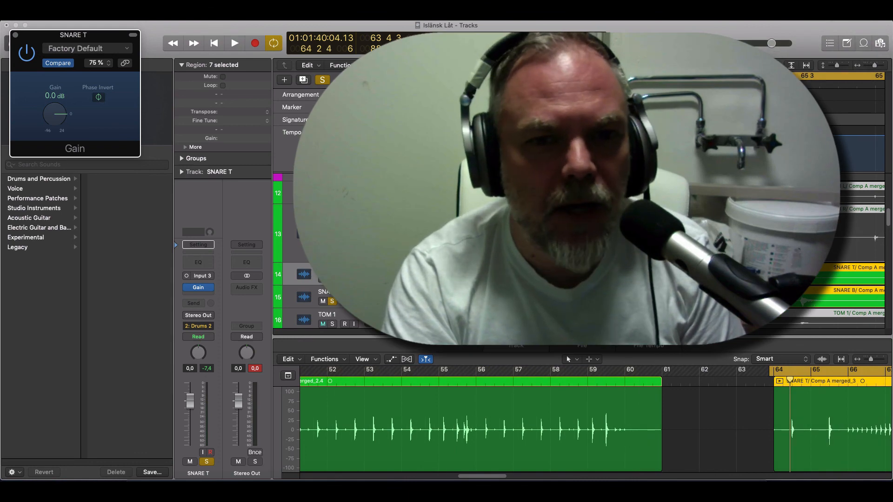